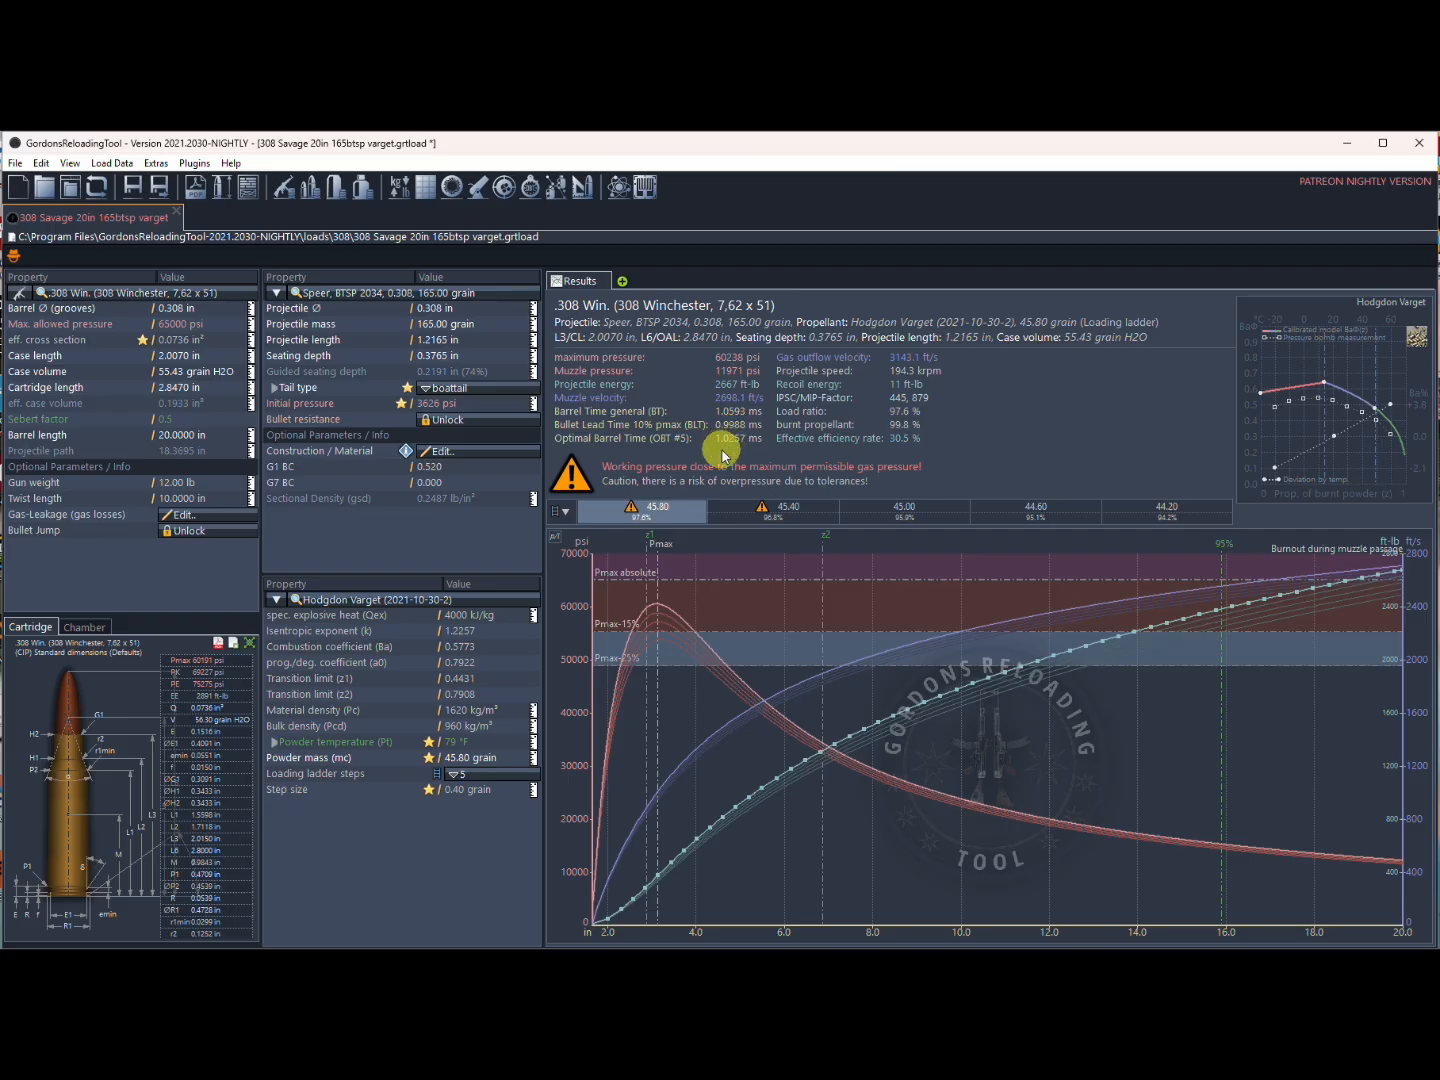
Switch the propellant to Varget - 308 Pcd from the user database with a powder temperature of 79 °F, and save the load.
{"action": "double_click", "coordinate": [472, 607]}
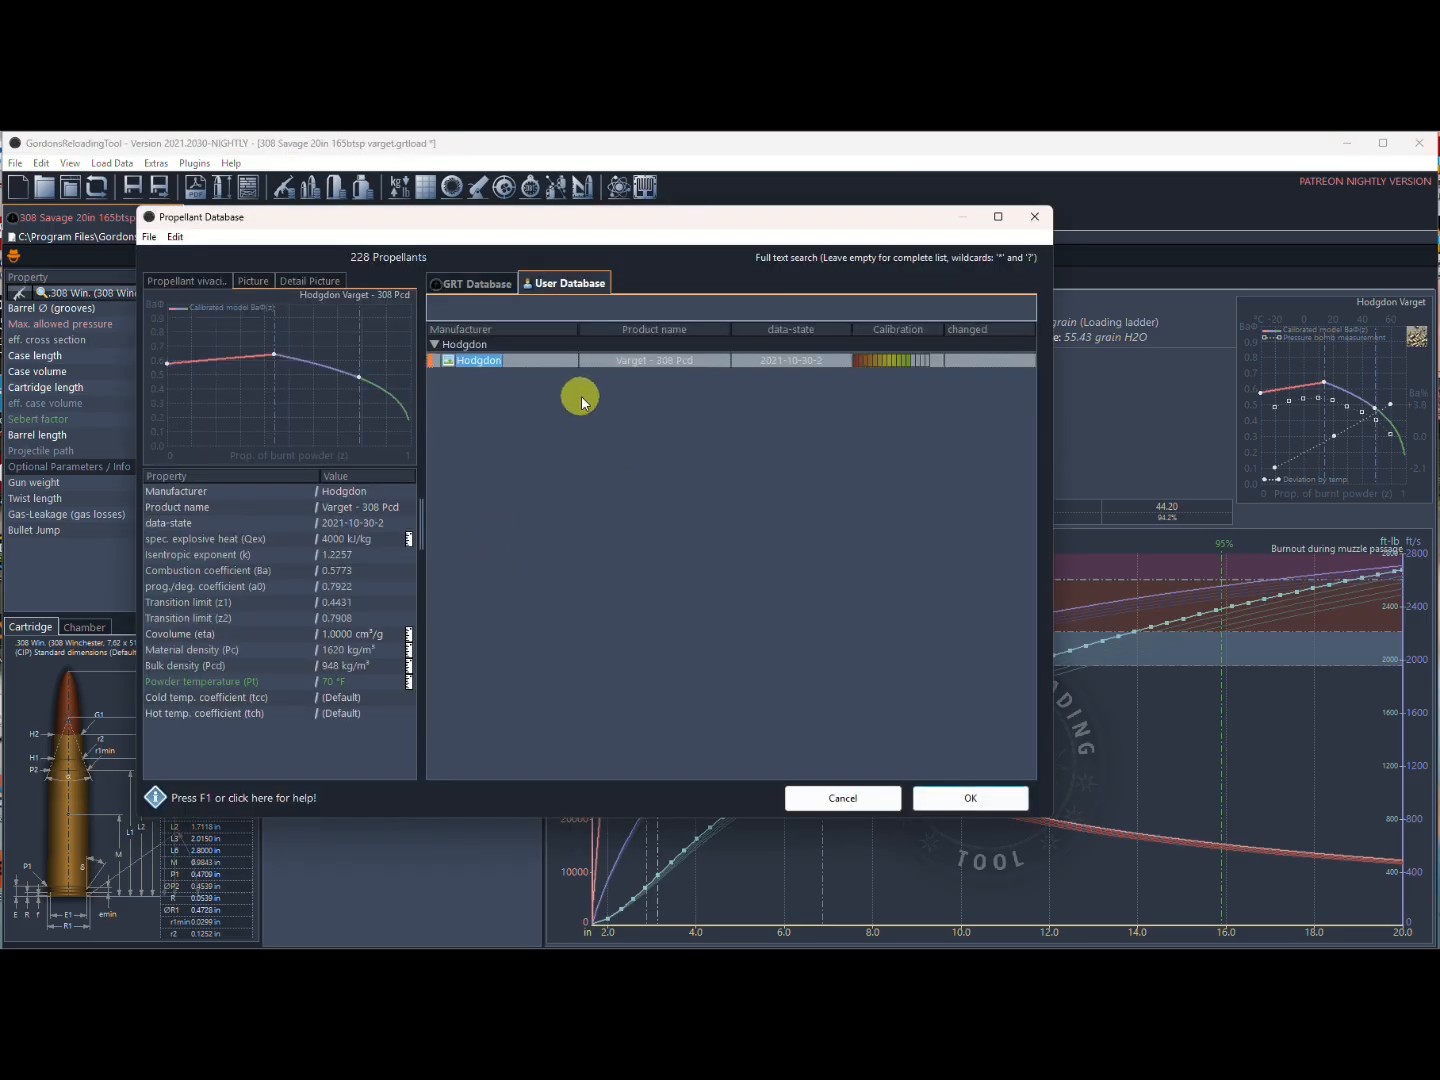
{"action": "left_click", "coordinate": [966, 798]}
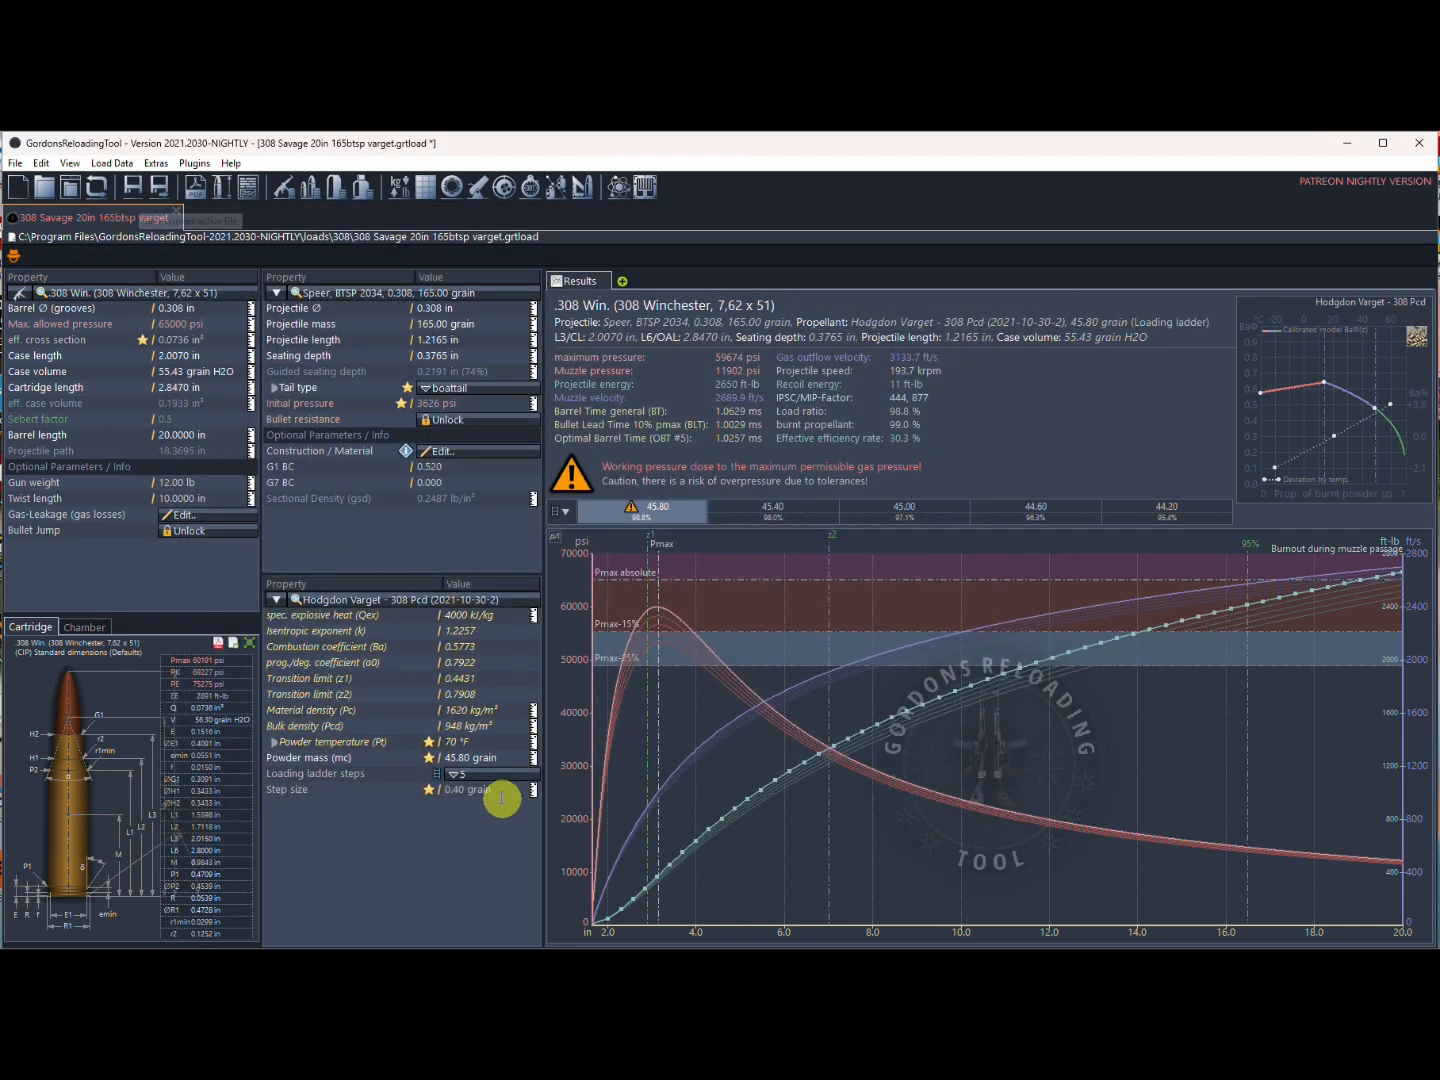
{"action": "left_click", "coordinate": [463, 744]}
{"action": "type", "text": "79"}
{"action": "key", "text": "Return"}
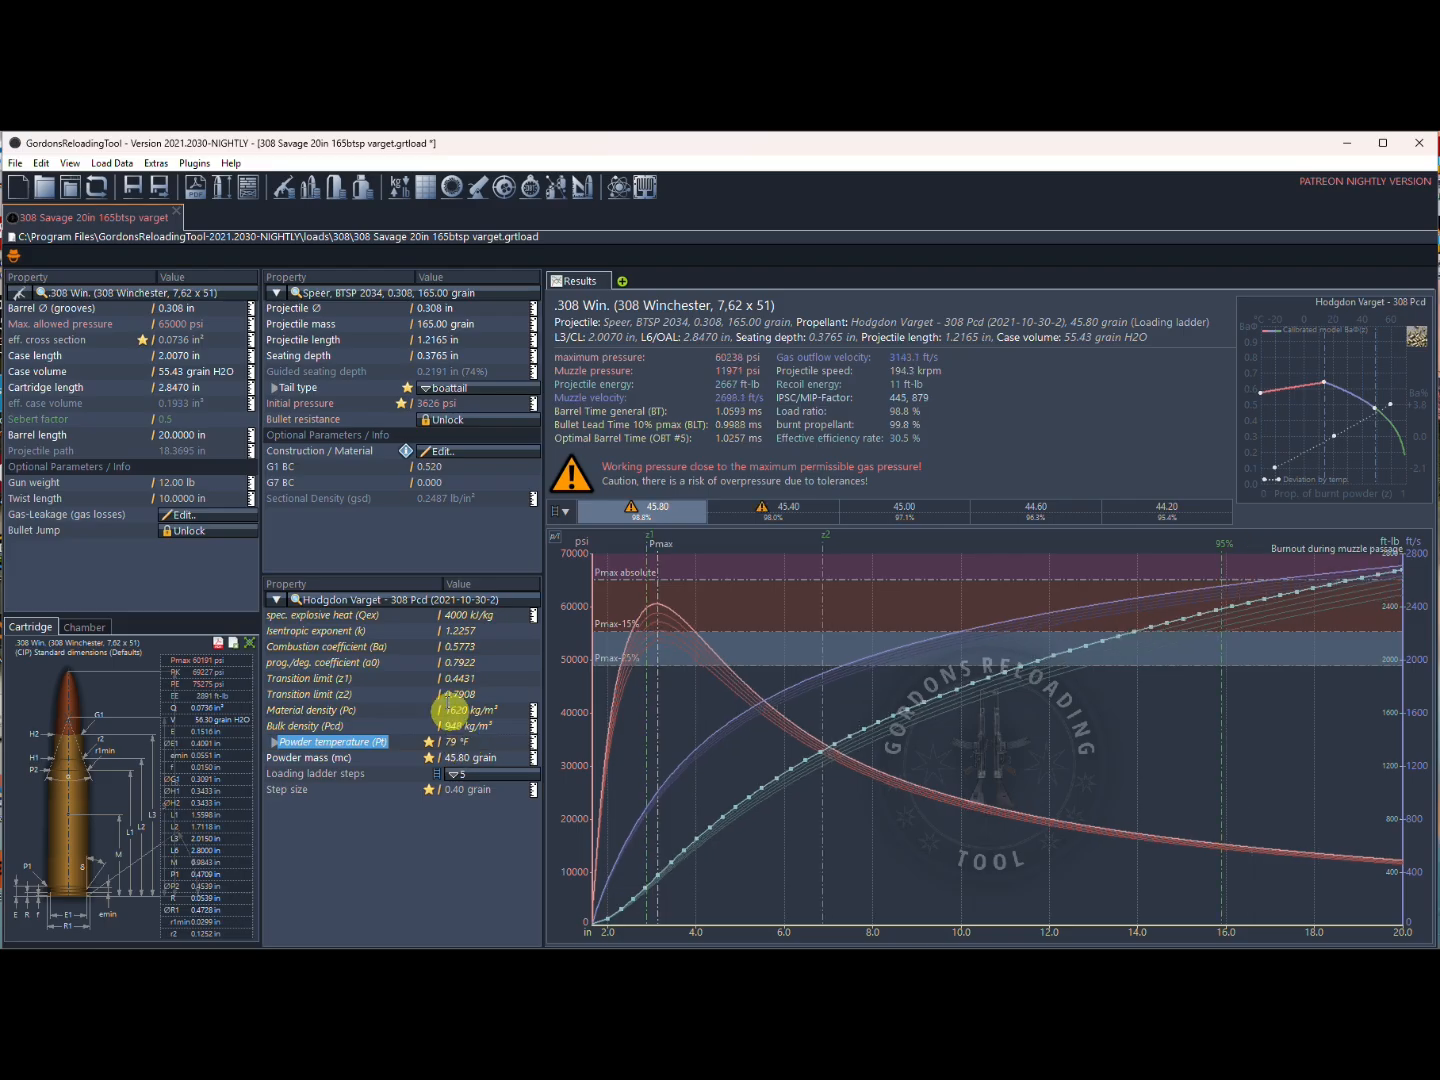
{"action": "left_click", "coordinate": [137, 186]}
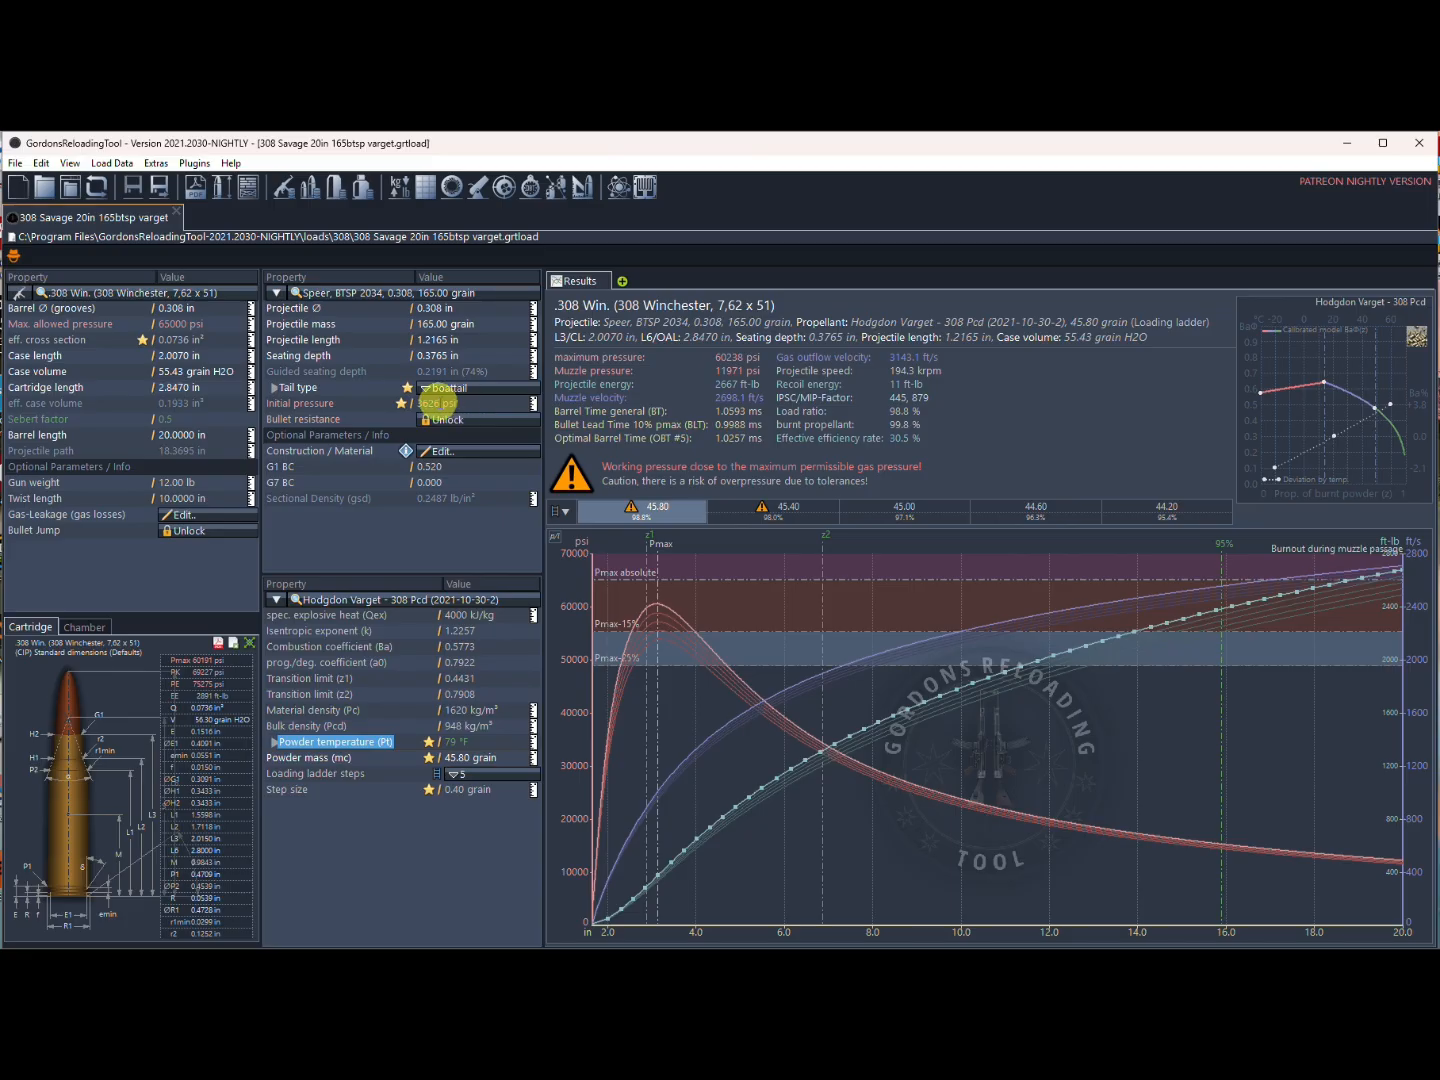
Try projectile initial pressures of 5000, 6000, 7000, 6900 and 6800 psi, and restore the value to 3626 psi.
{"action": "left_click", "coordinate": [437, 403]}
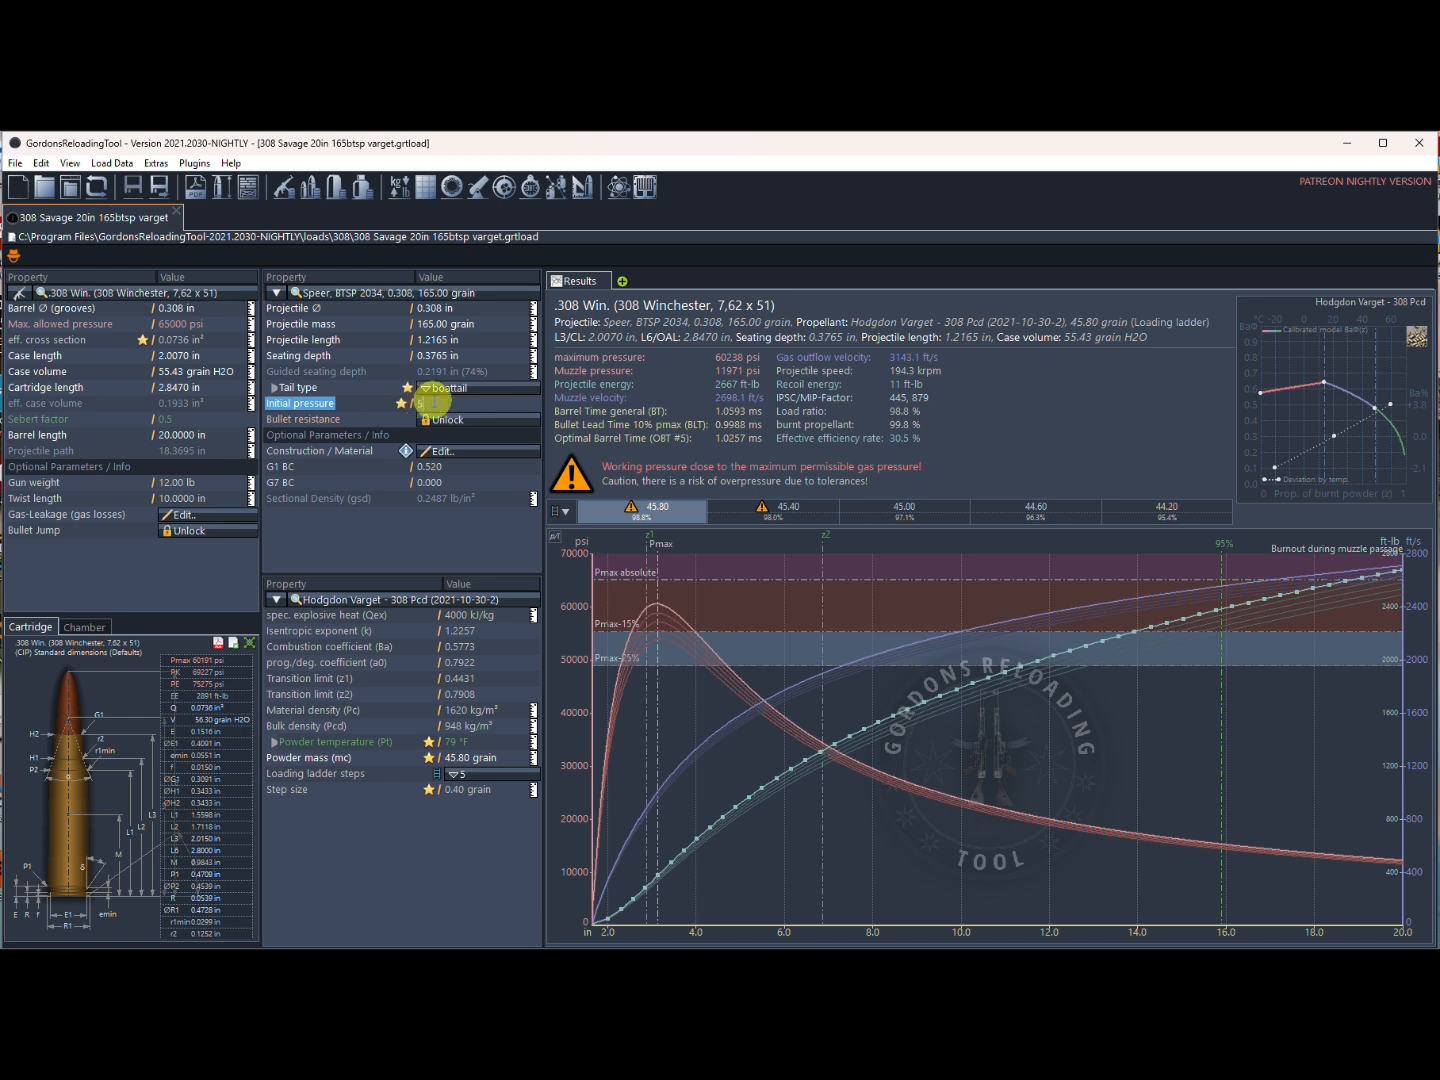
{"action": "key", "text": "Return"}
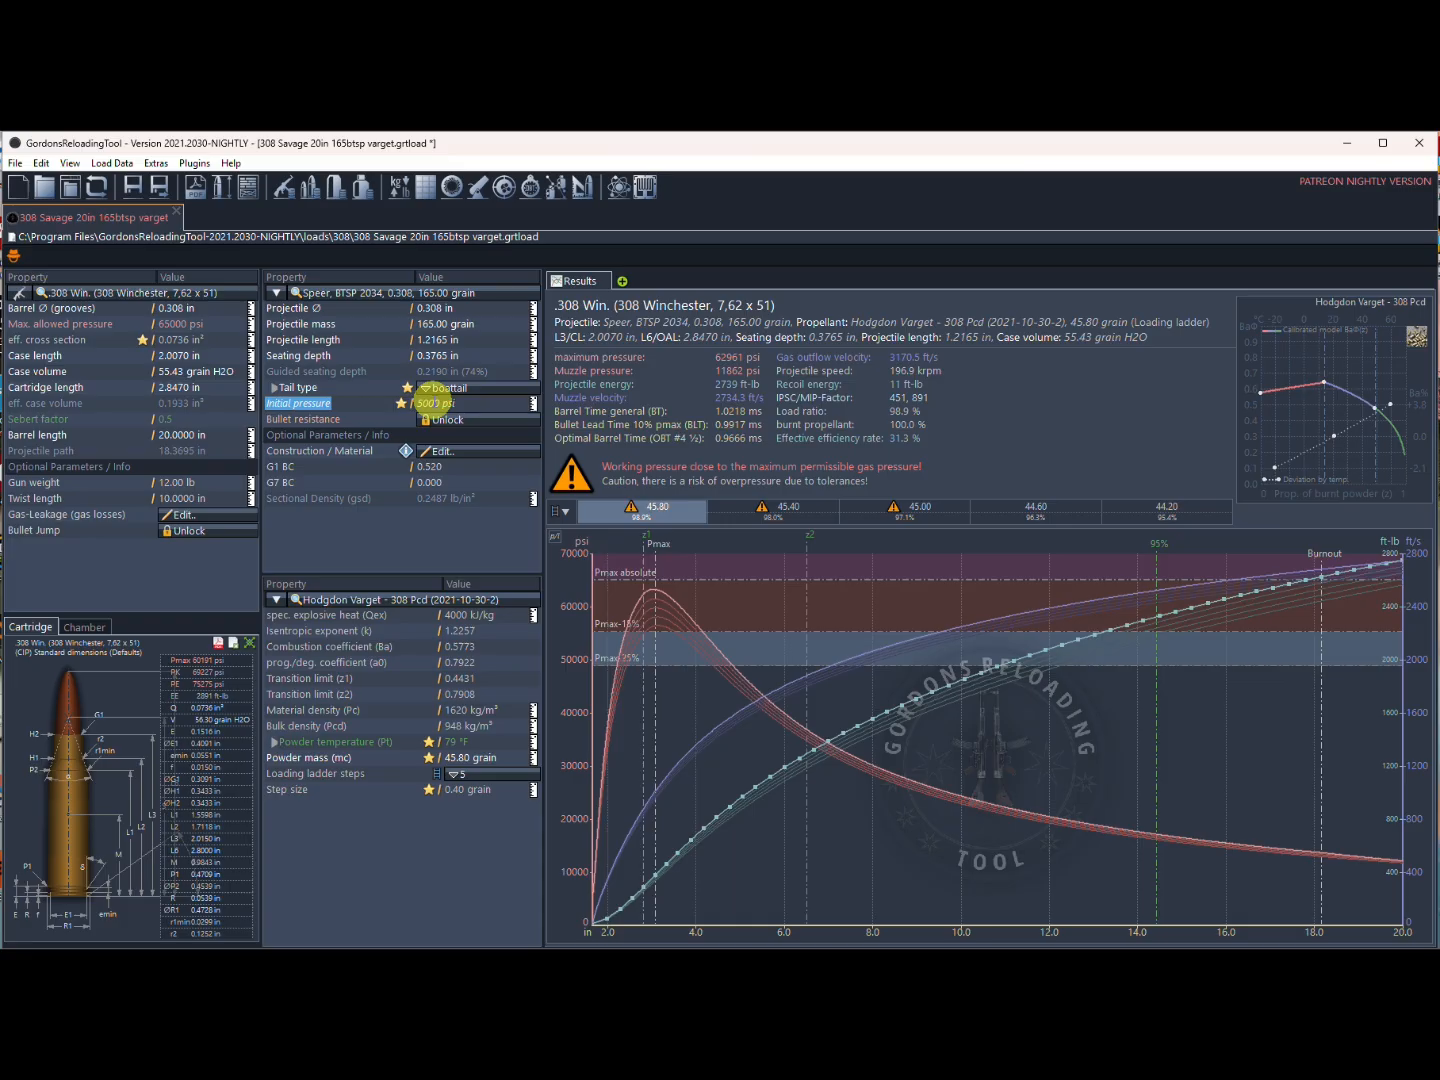
{"action": "left_click", "coordinate": [427, 402]}
{"action": "type", "text": "6"}
{"action": "key", "text": "Return"}
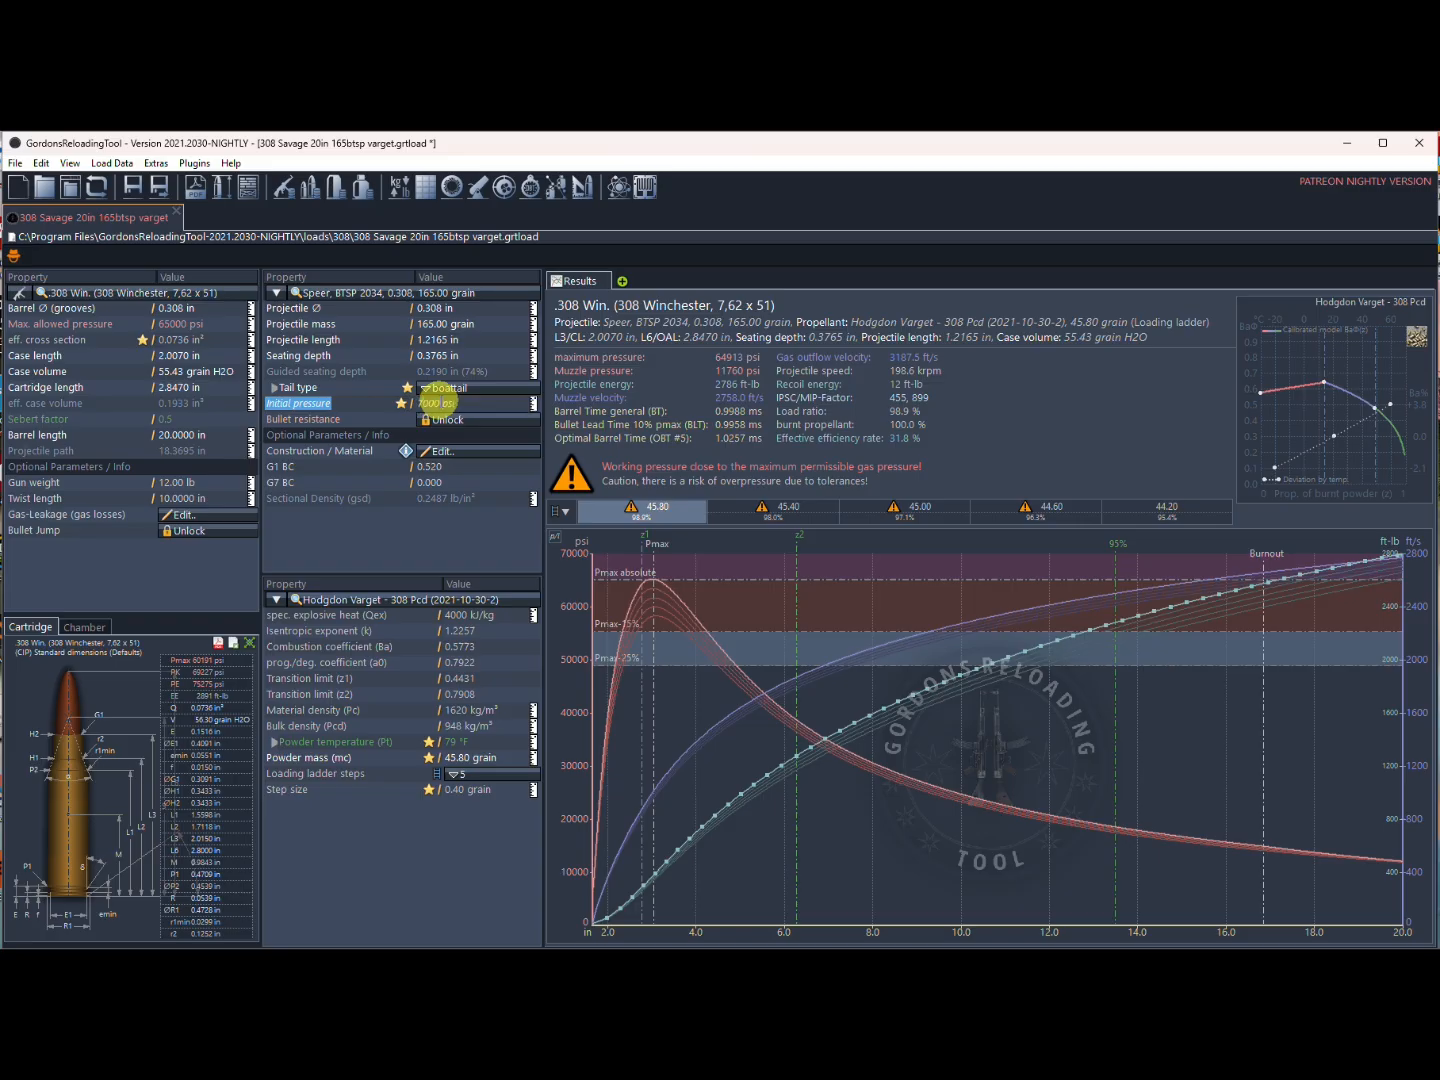
{"action": "key", "text": "Return"}
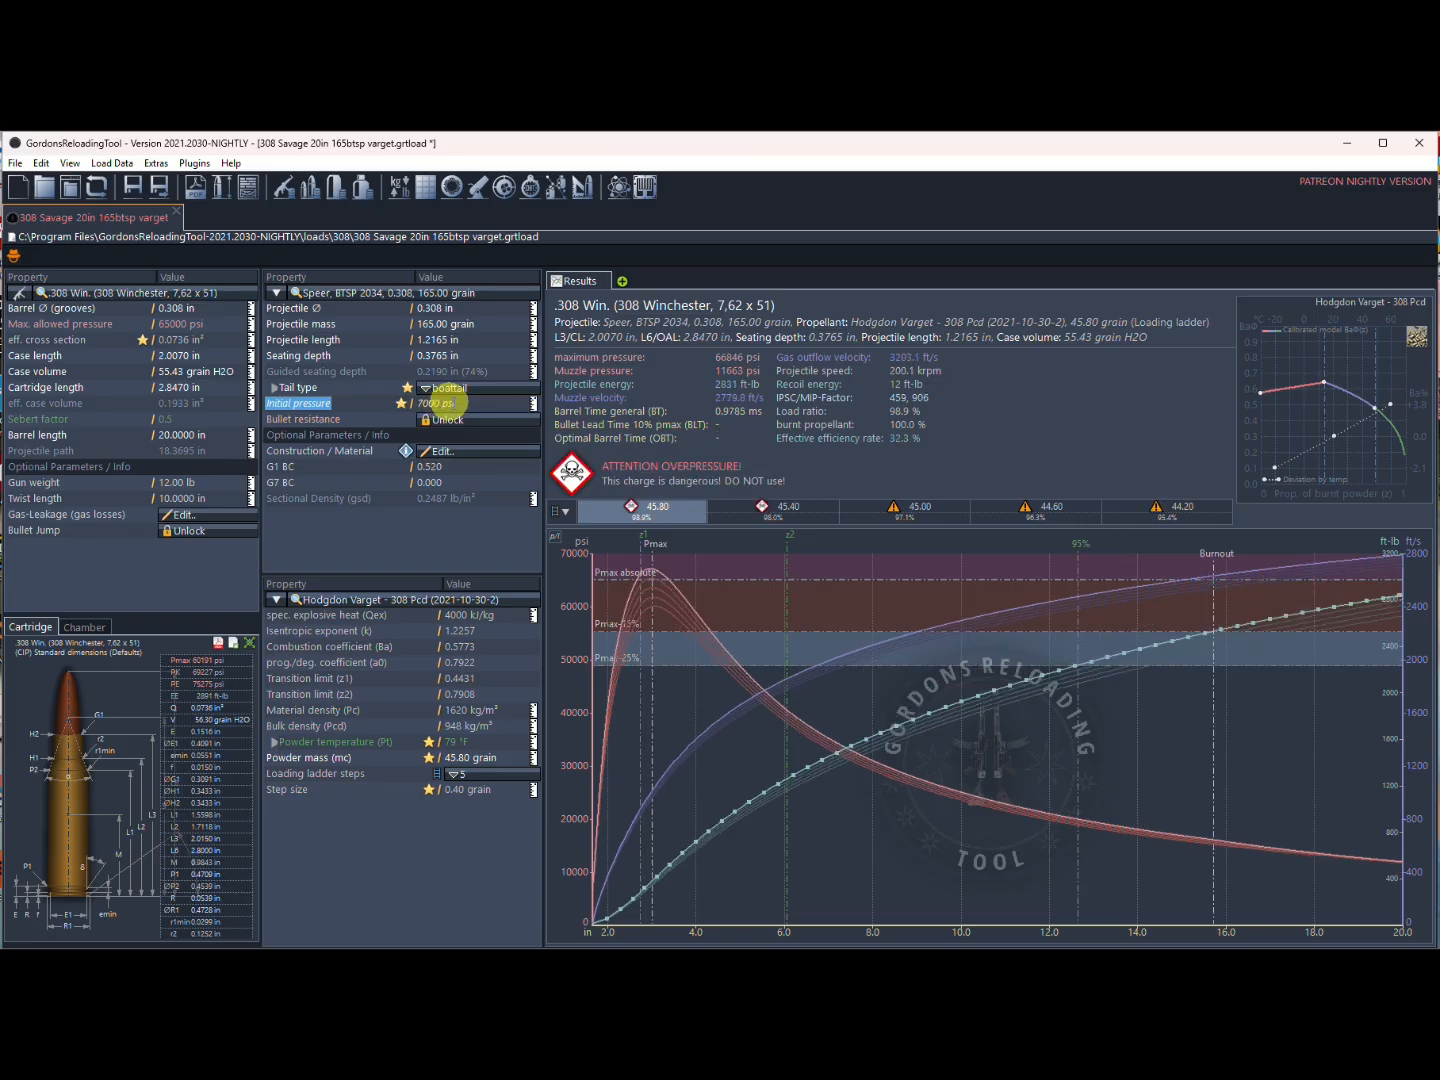
{"action": "left_click", "coordinate": [448, 404]}
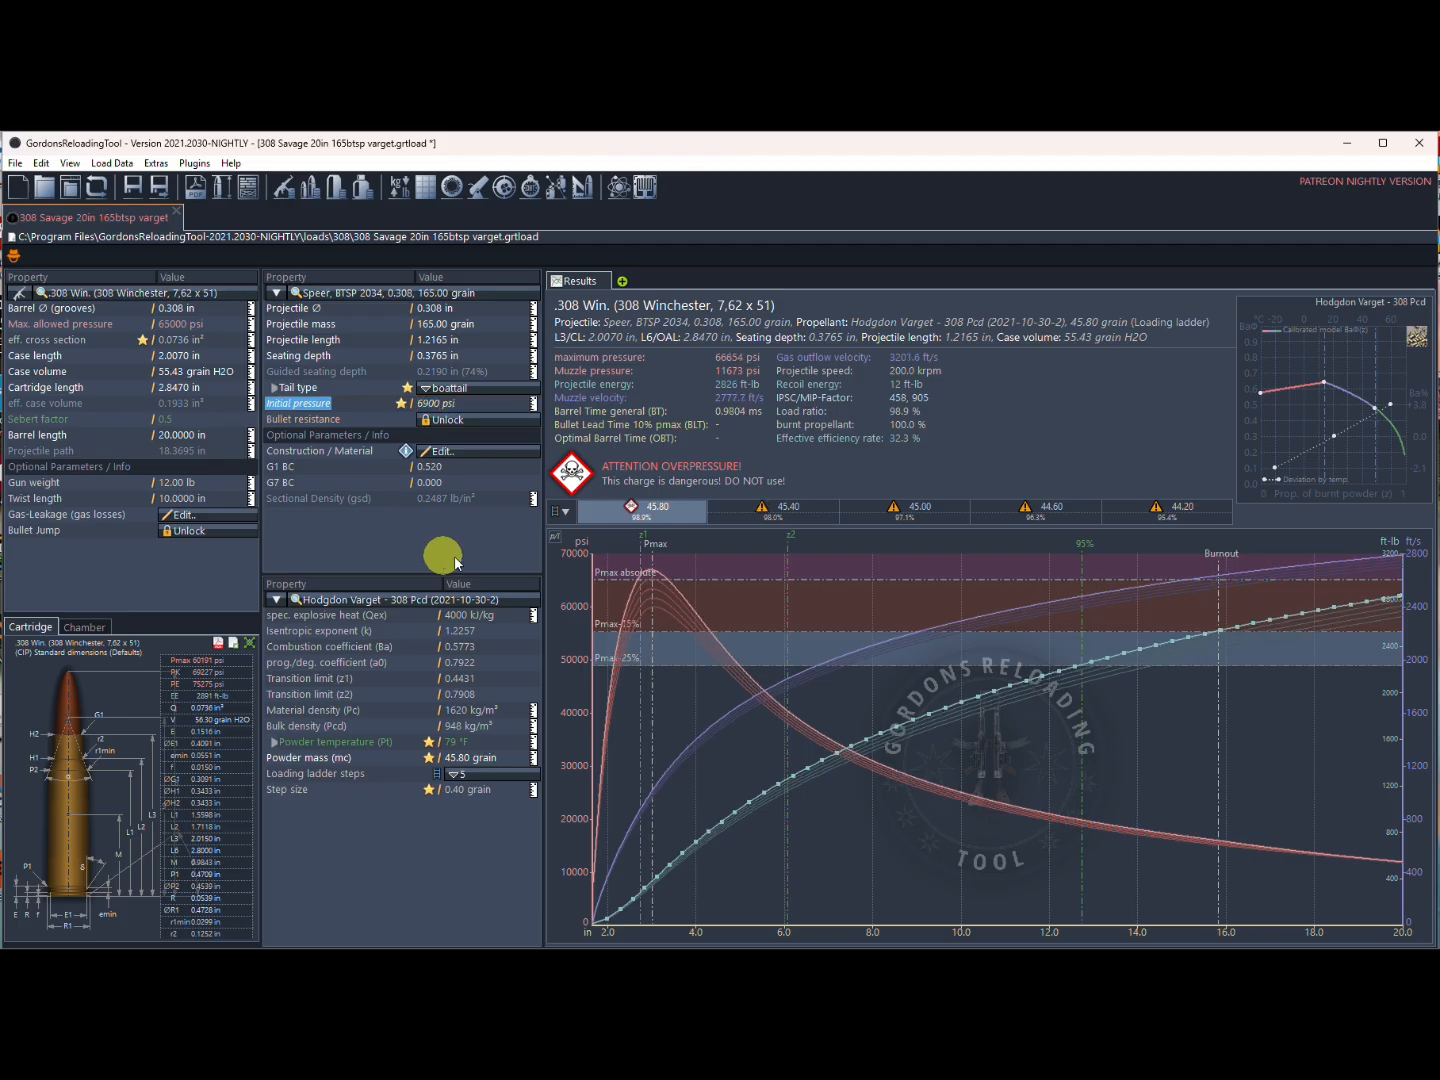
{"action": "left_click", "coordinate": [437, 404]}
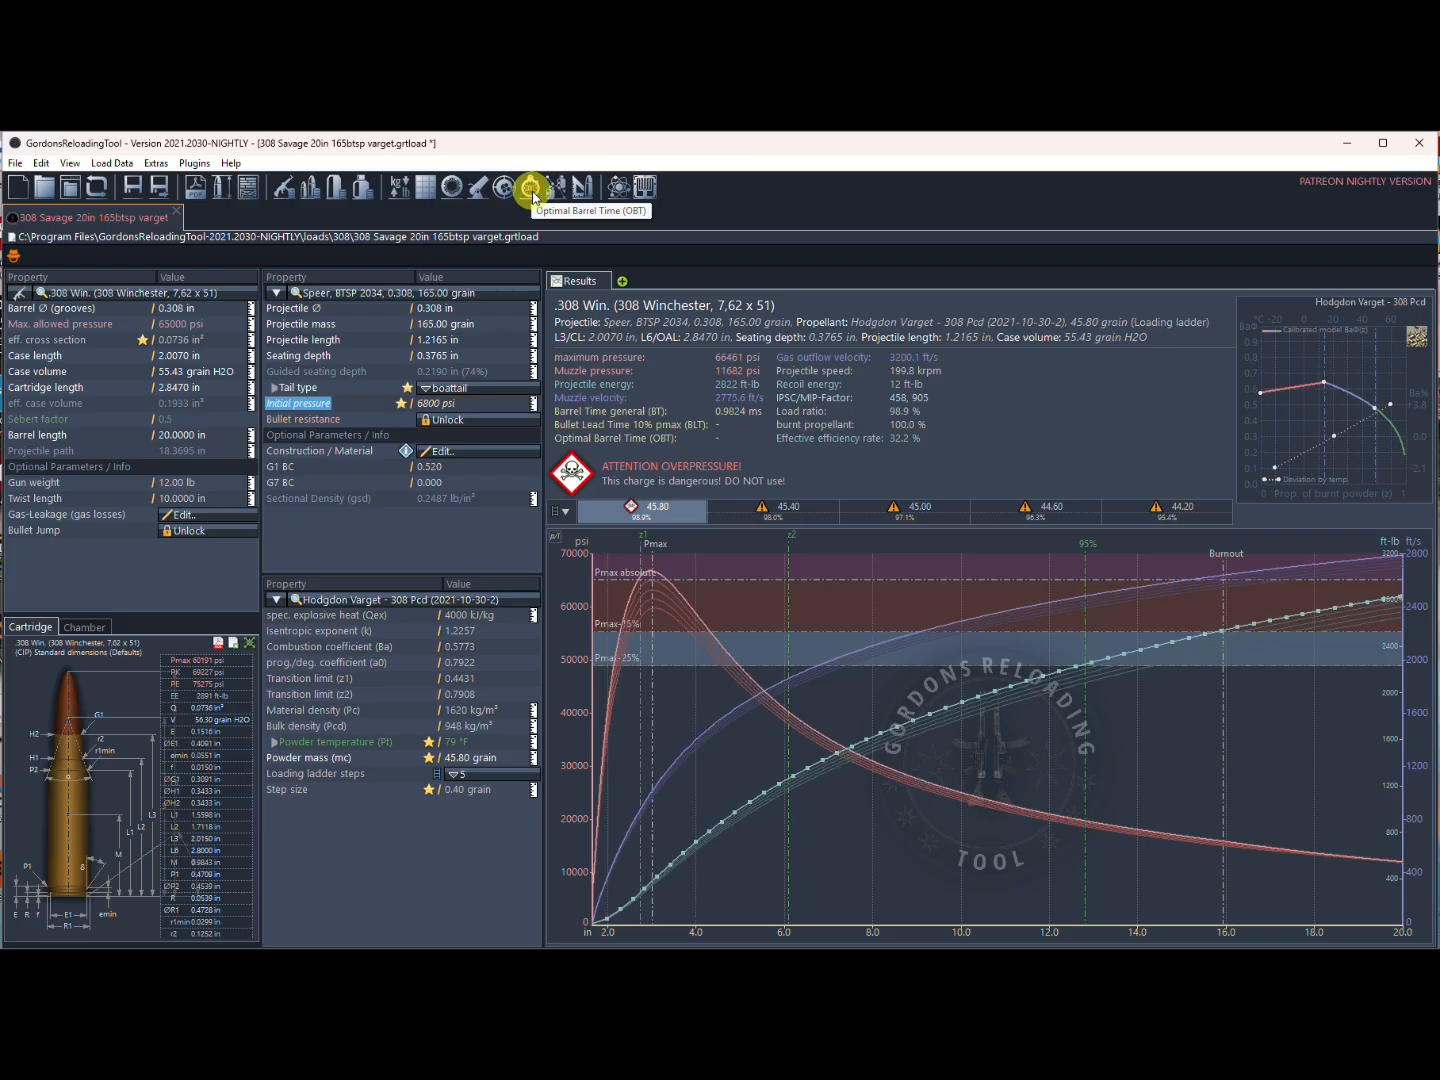
{"action": "left_click", "coordinate": [452, 403]}
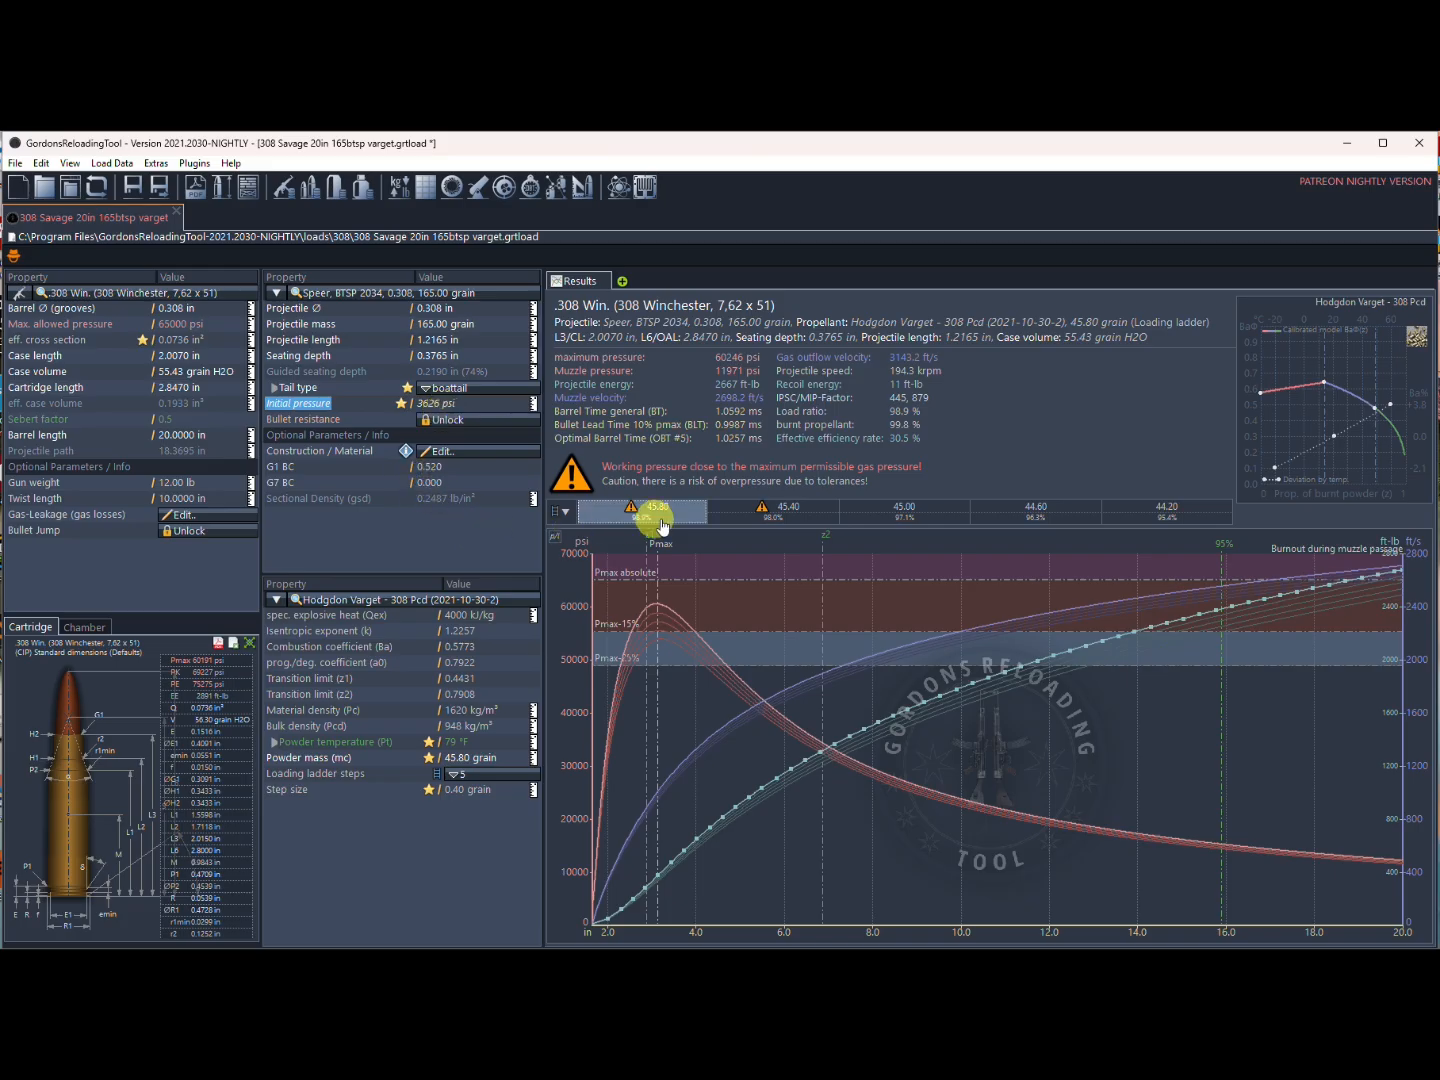
Compare the ladder results of the 45.40 grain charge with those of the 45.80 grain charge, leaving 45.80 selected.
{"action": "left_click", "coordinate": [770, 510]}
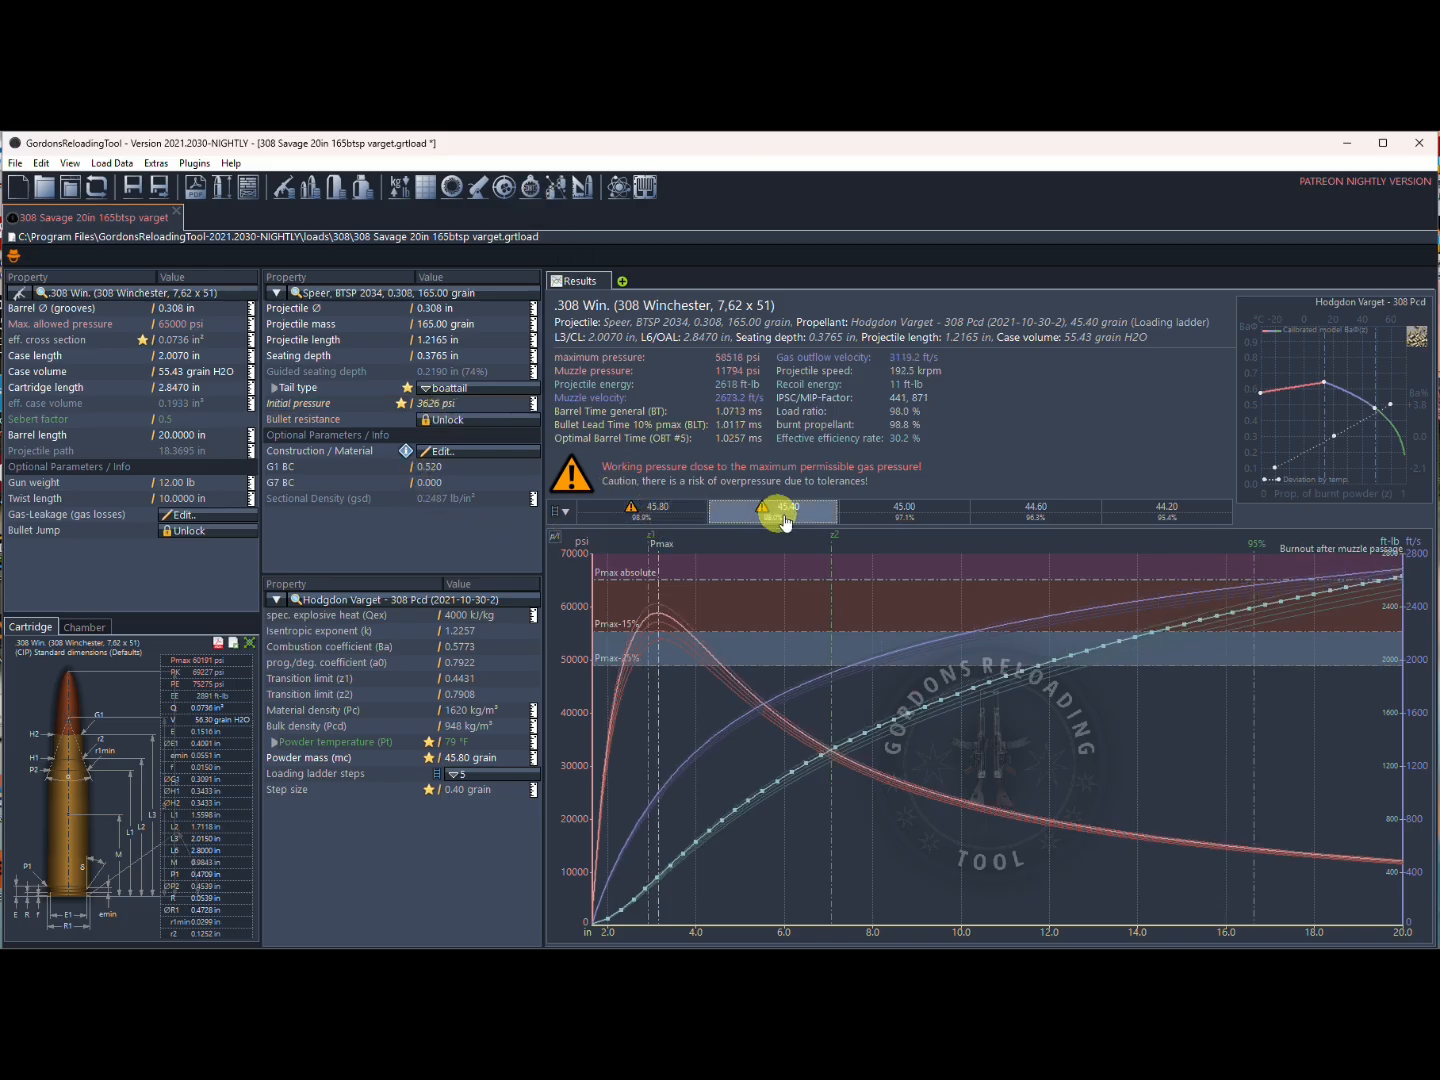
{"action": "left_click", "coordinate": [882, 510]}
{"action": "left_click", "coordinate": [766, 497]}
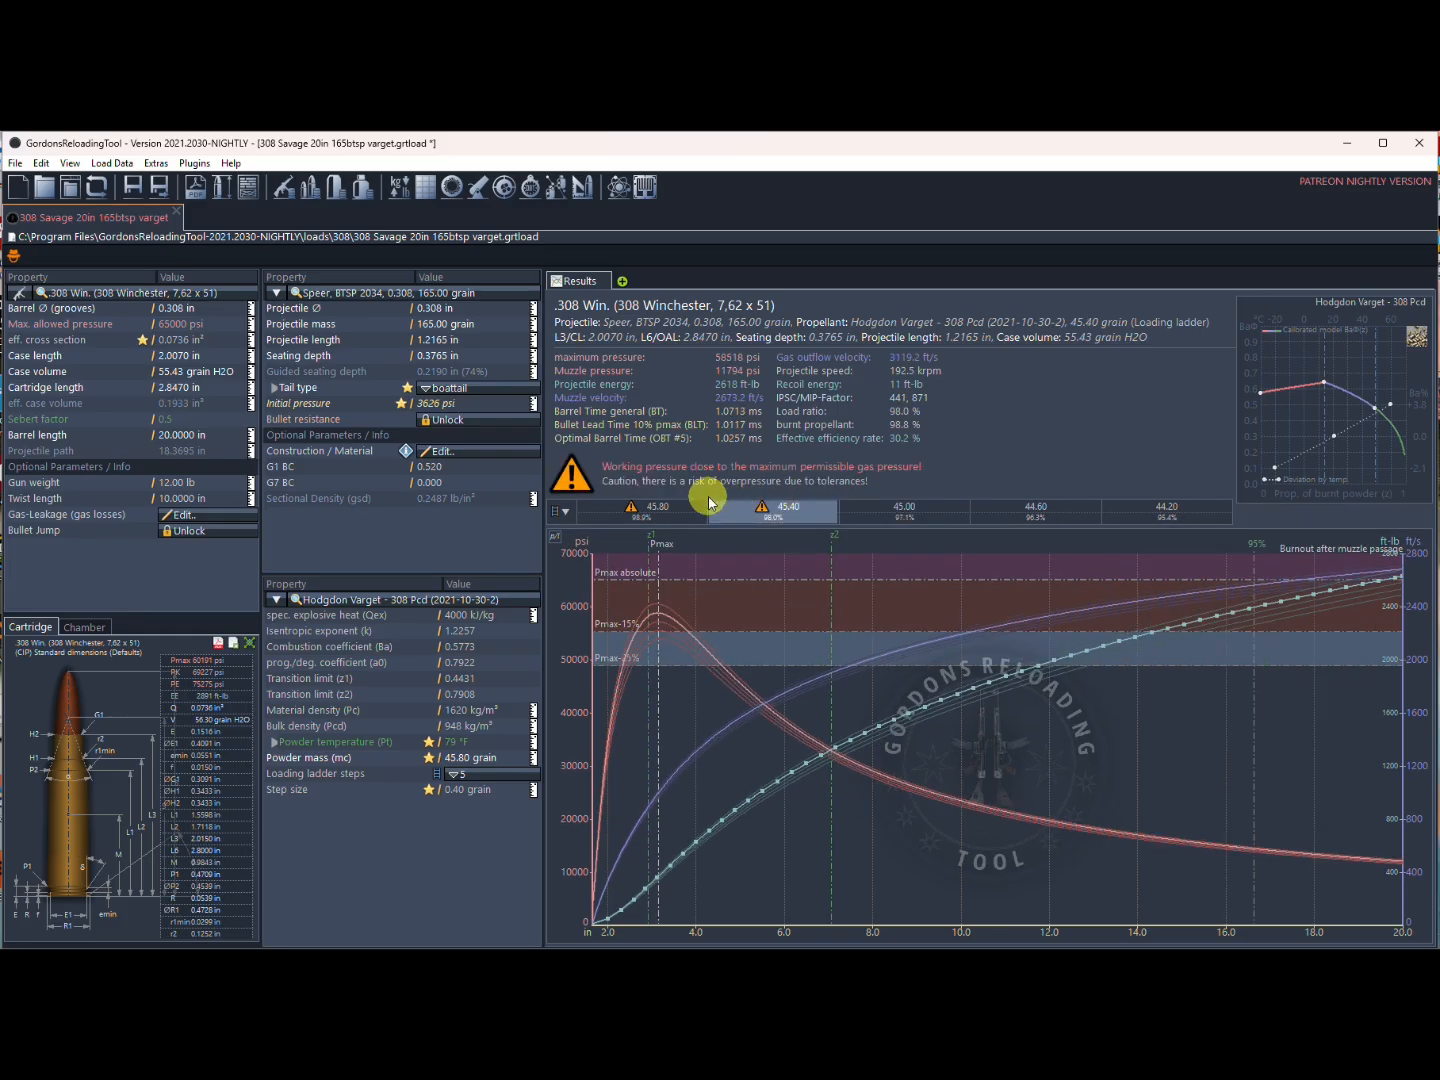
{"action": "left_click", "coordinate": [655, 512]}
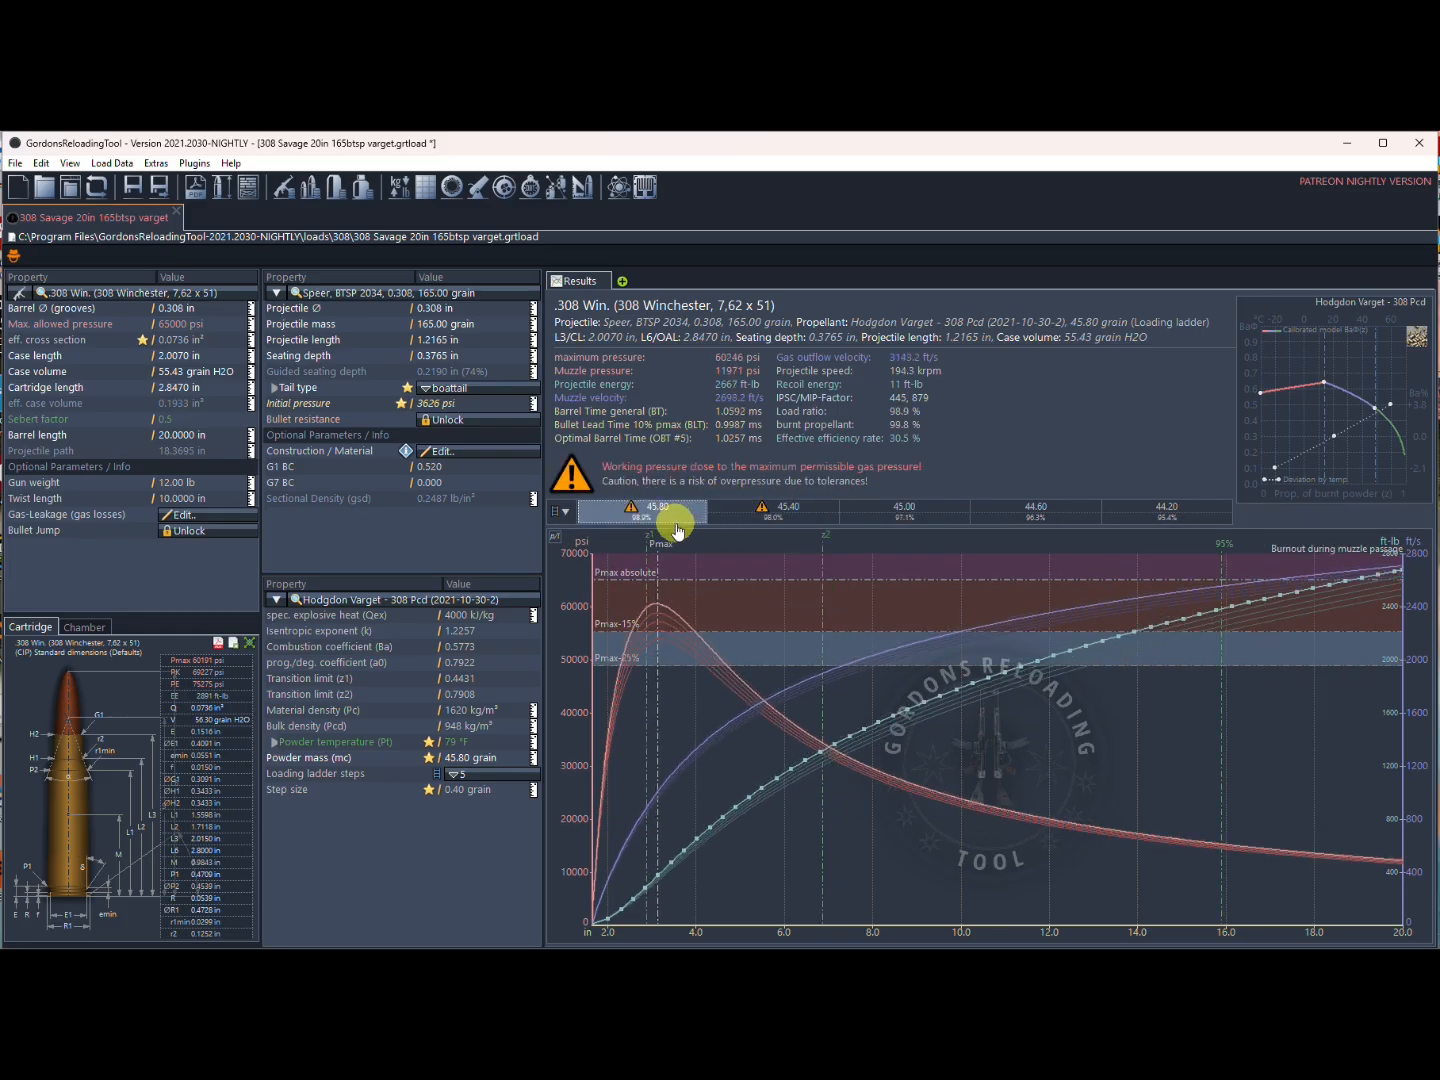
Compute the Optimal Barrel Time calibration for the 45.80 grain load using a measured velocity of 2776 ft/s.
{"action": "left_click", "coordinate": [530, 187]}
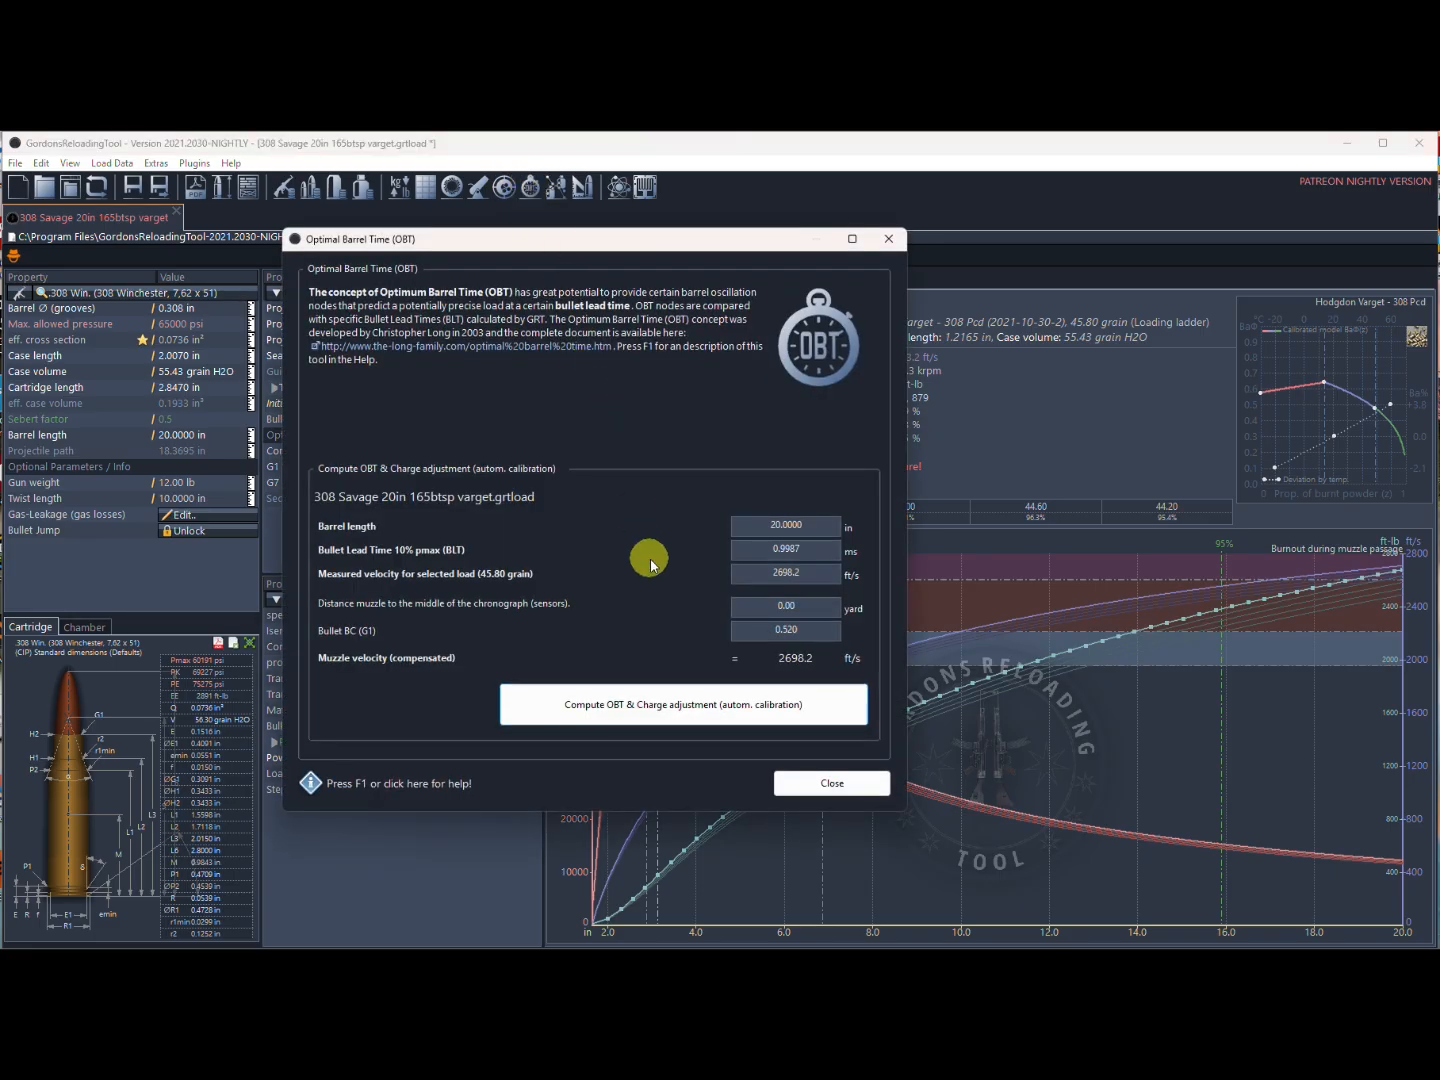
{"action": "left_click_drag", "start_coordinate": [810, 567], "coordinate": [758, 577]}
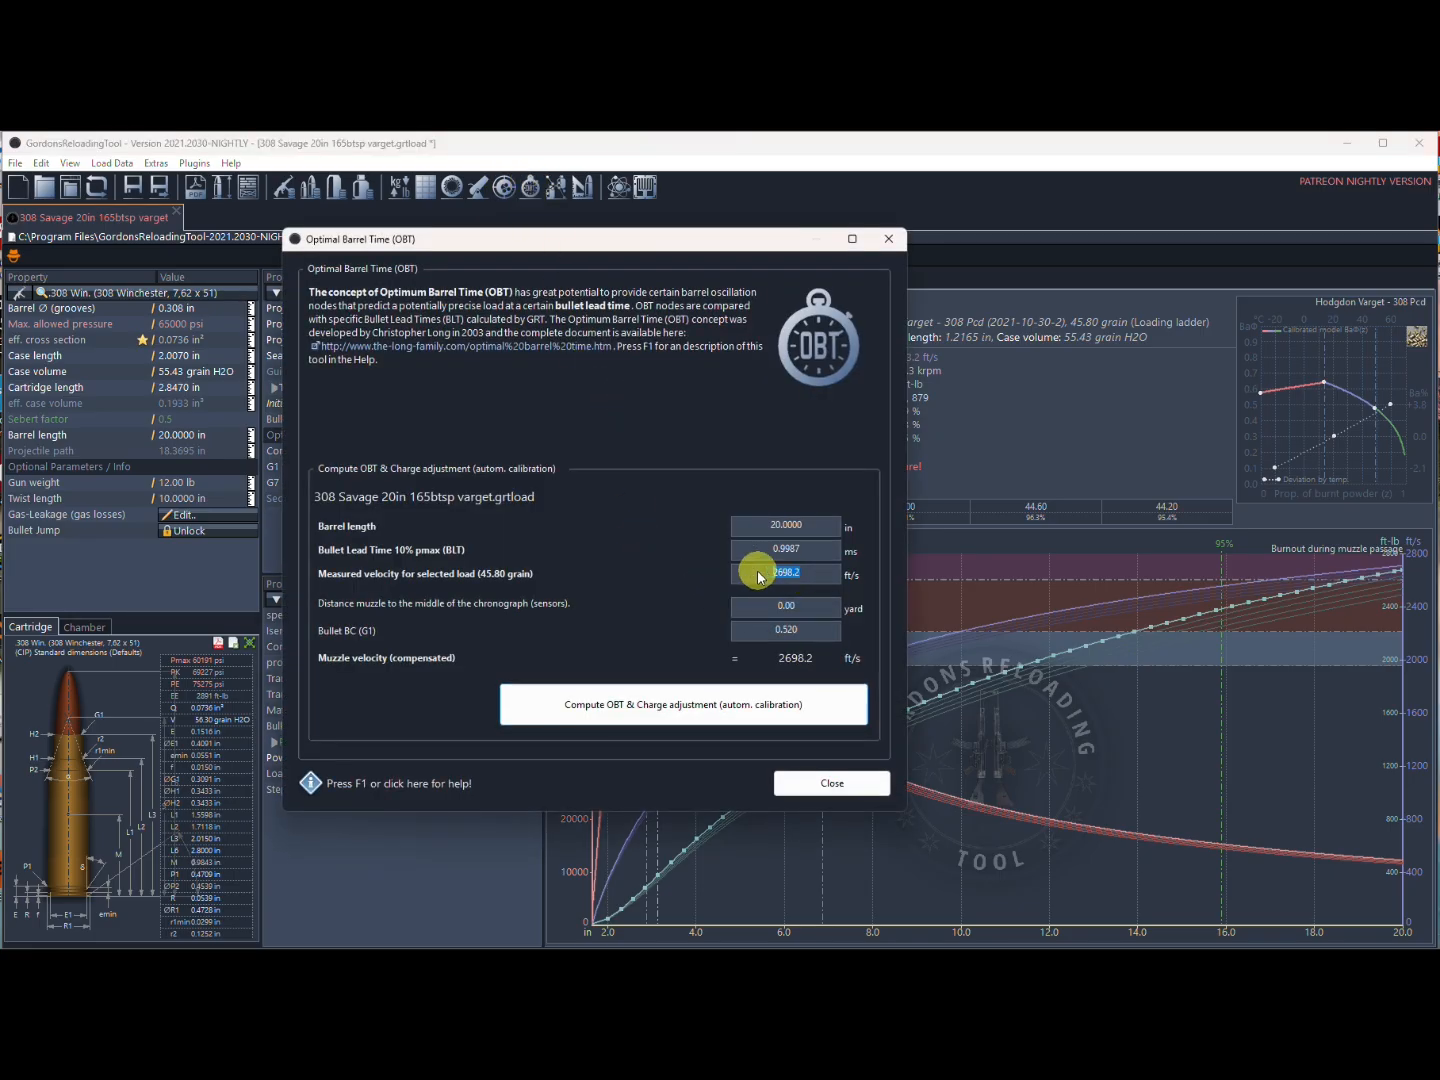
{"action": "type", "text": "2776"}
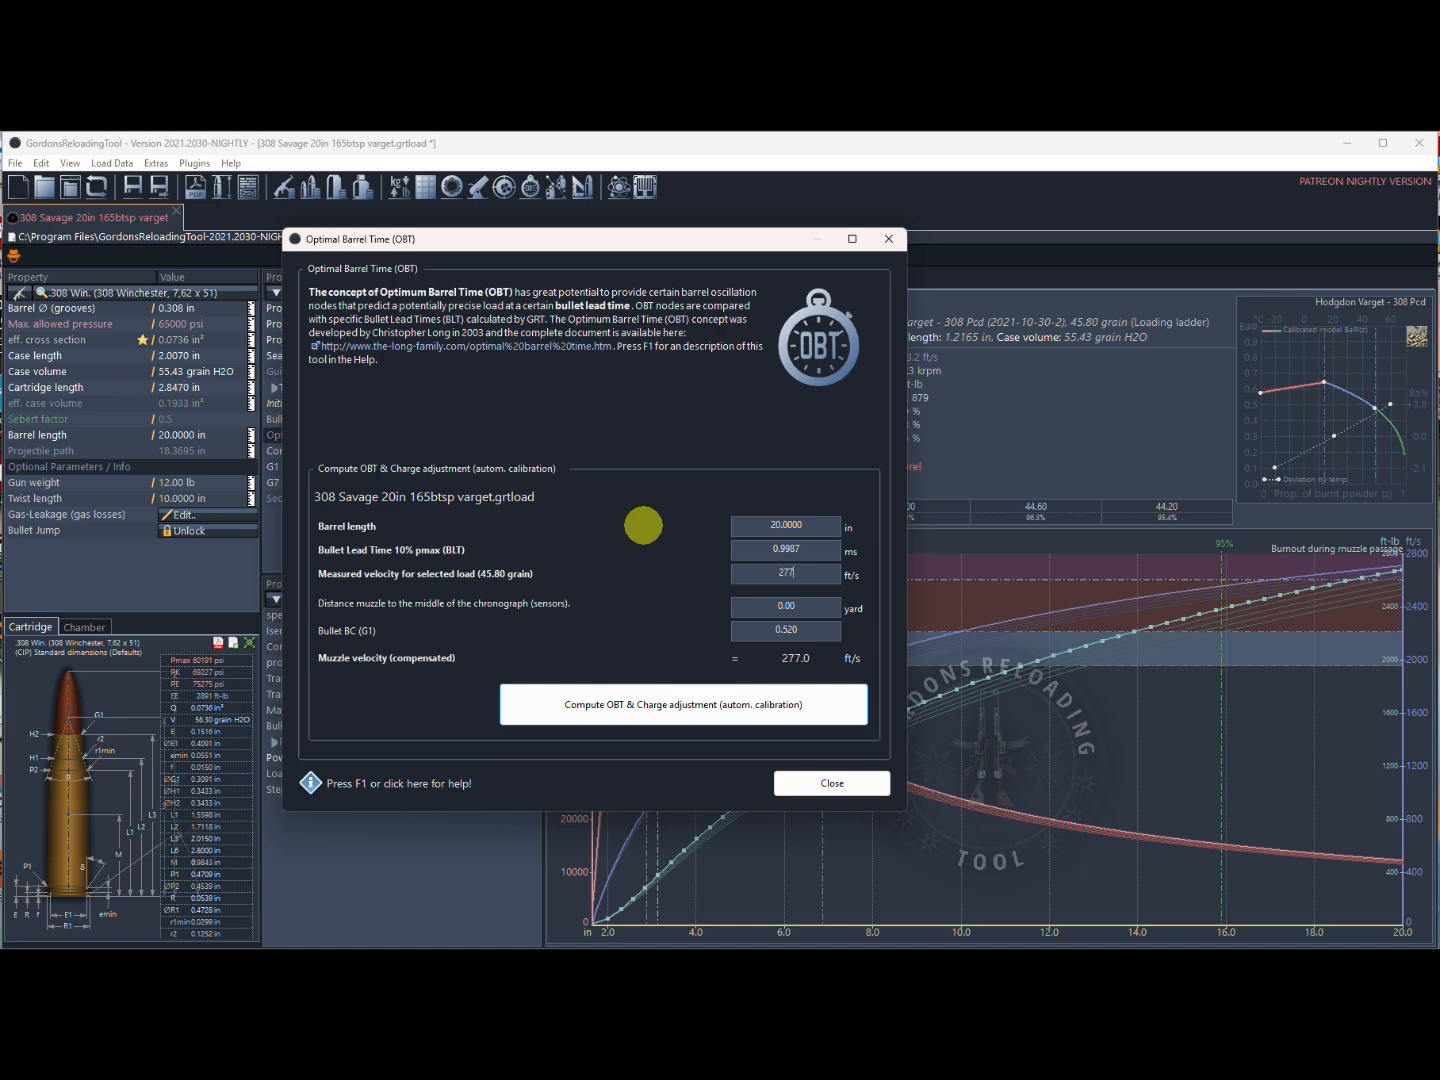
{"action": "left_click", "coordinate": [688, 706]}
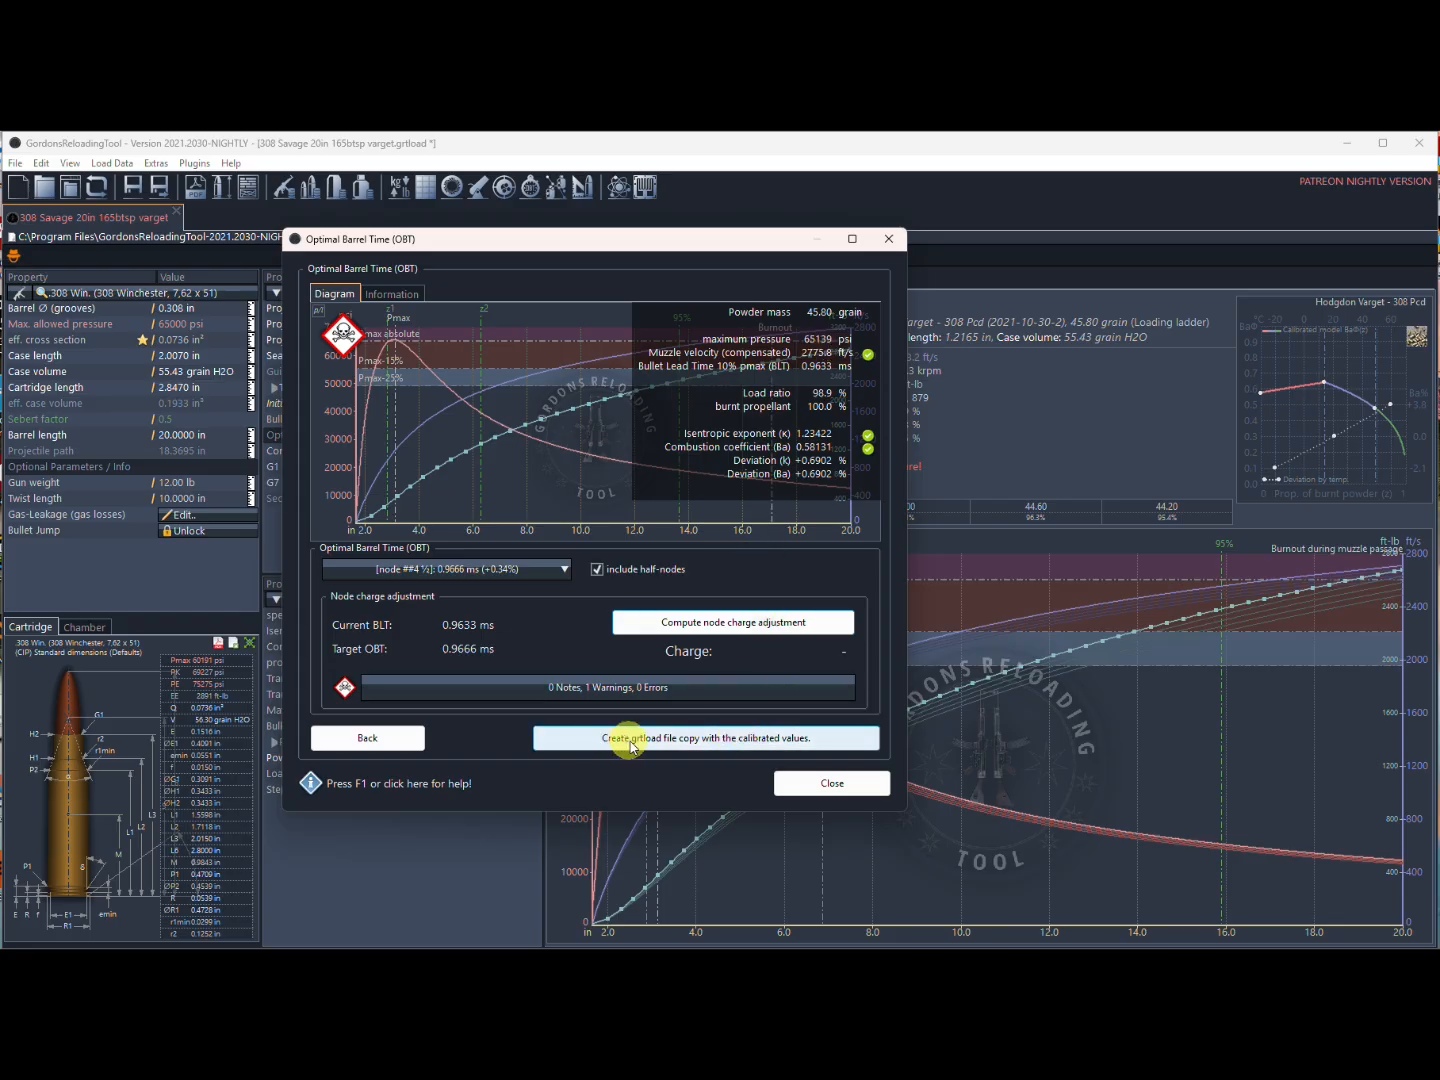
Create a load file copy with the calibrated values and save it as 308 Savage 20in 165btsp varget-OBT in the 308 folder.
{"action": "left_click", "coordinate": [727, 747]}
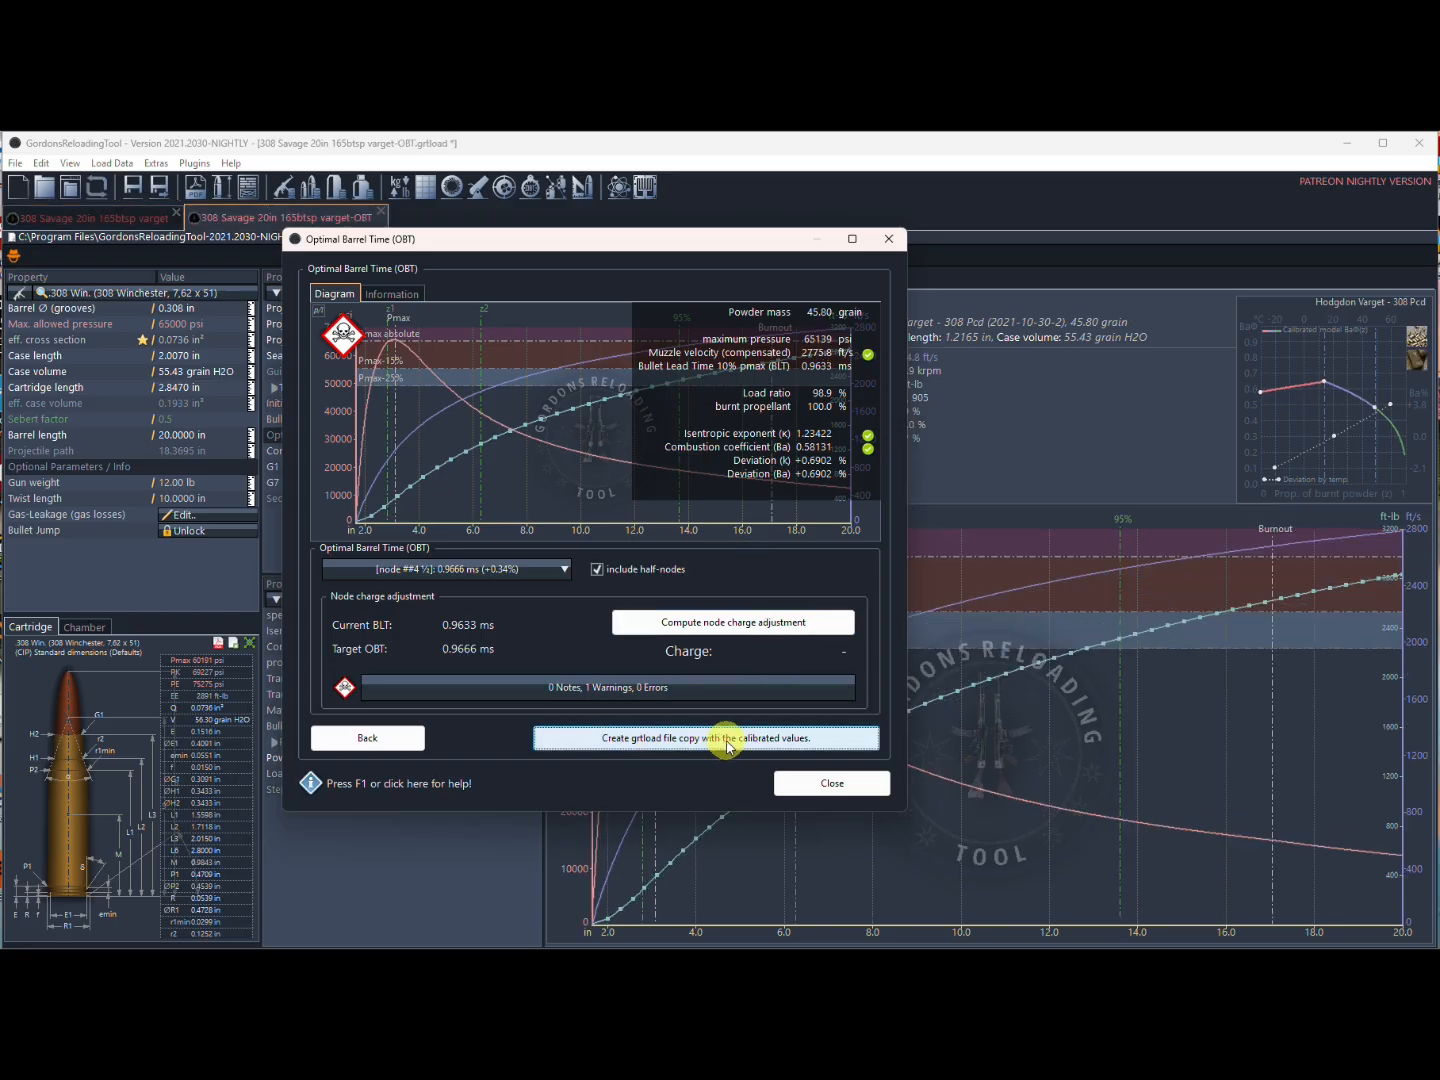
{"action": "left_click", "coordinate": [820, 786]}
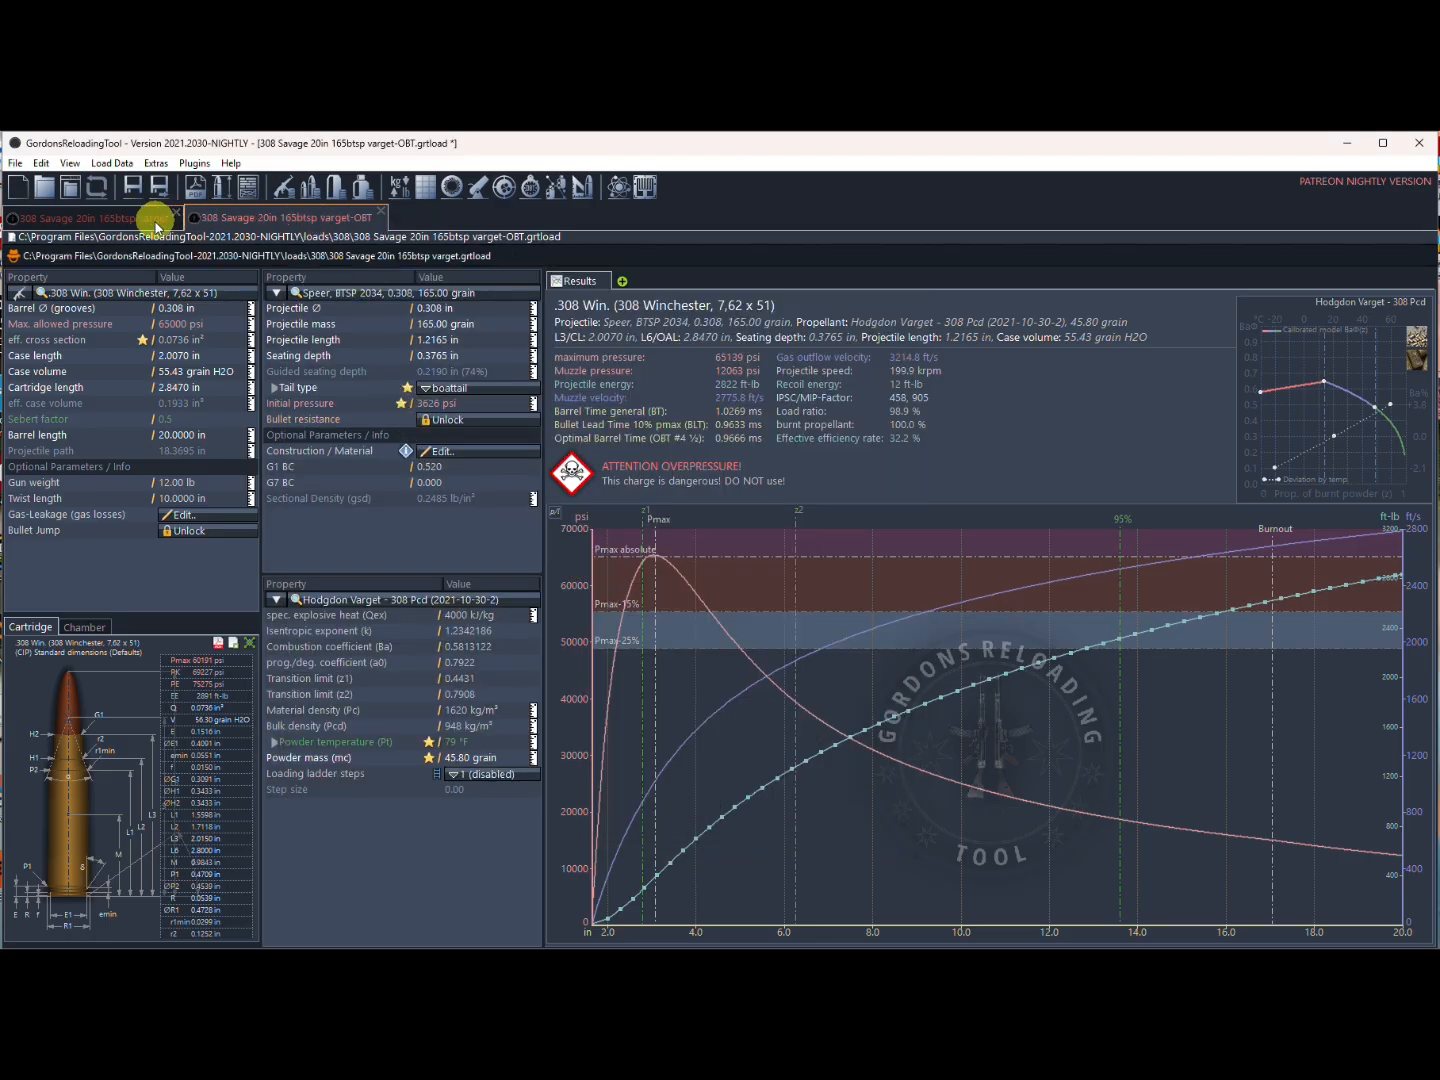
{"action": "left_click", "coordinate": [124, 222]}
{"action": "left_click", "coordinate": [249, 216]}
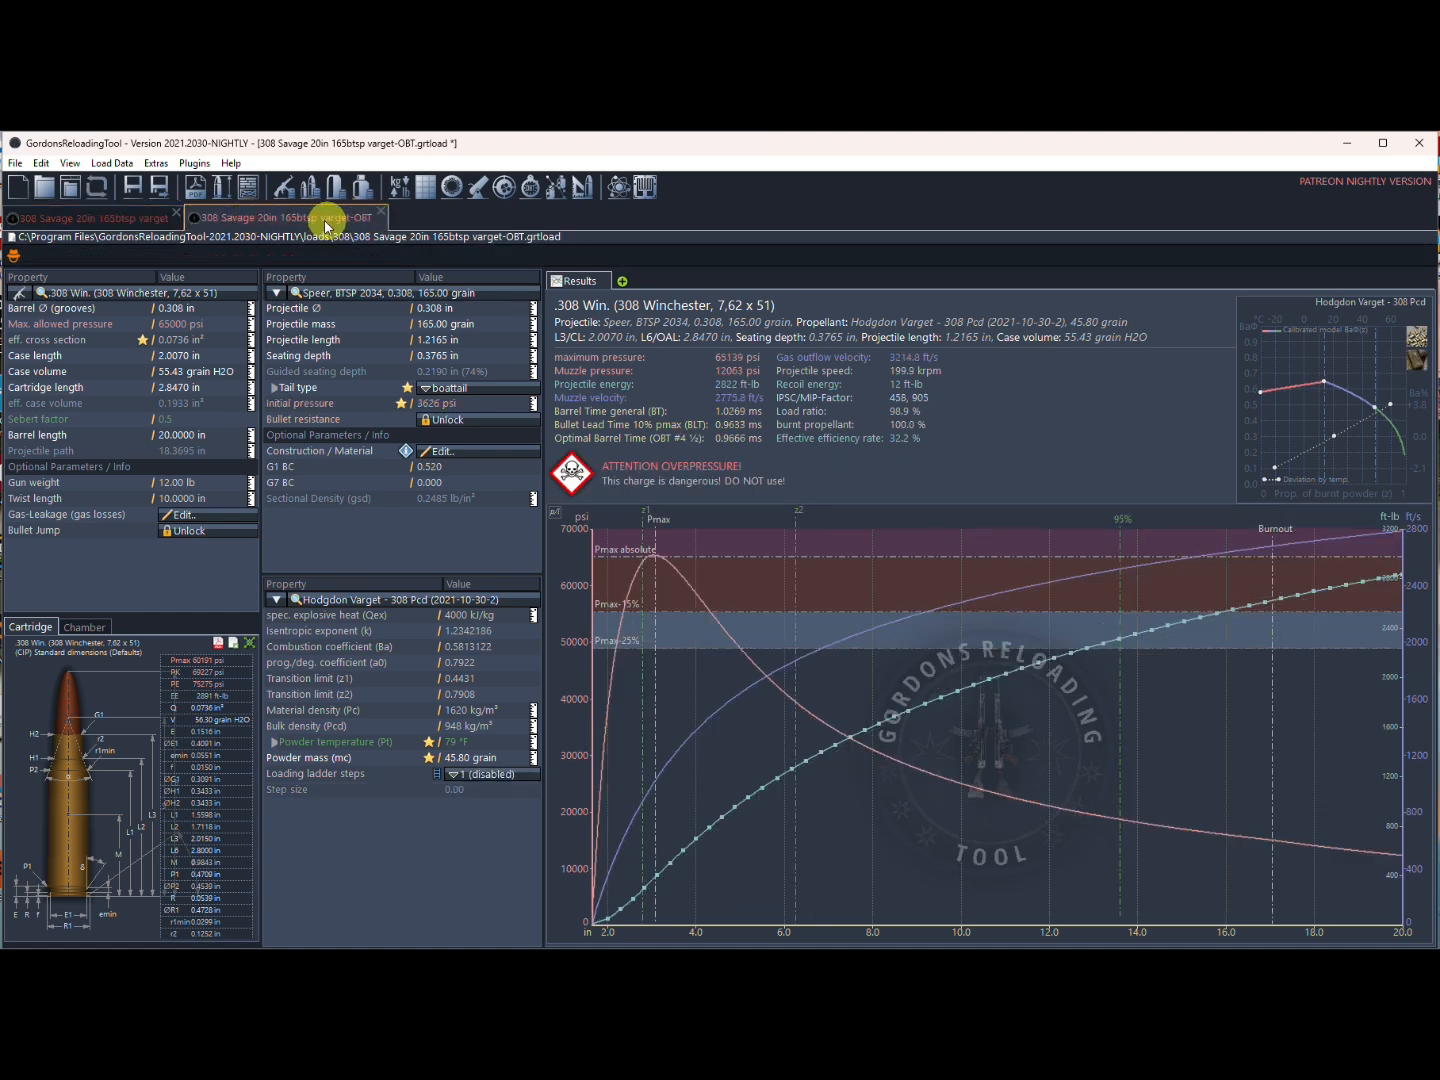
{"action": "left_click", "coordinate": [133, 186]}
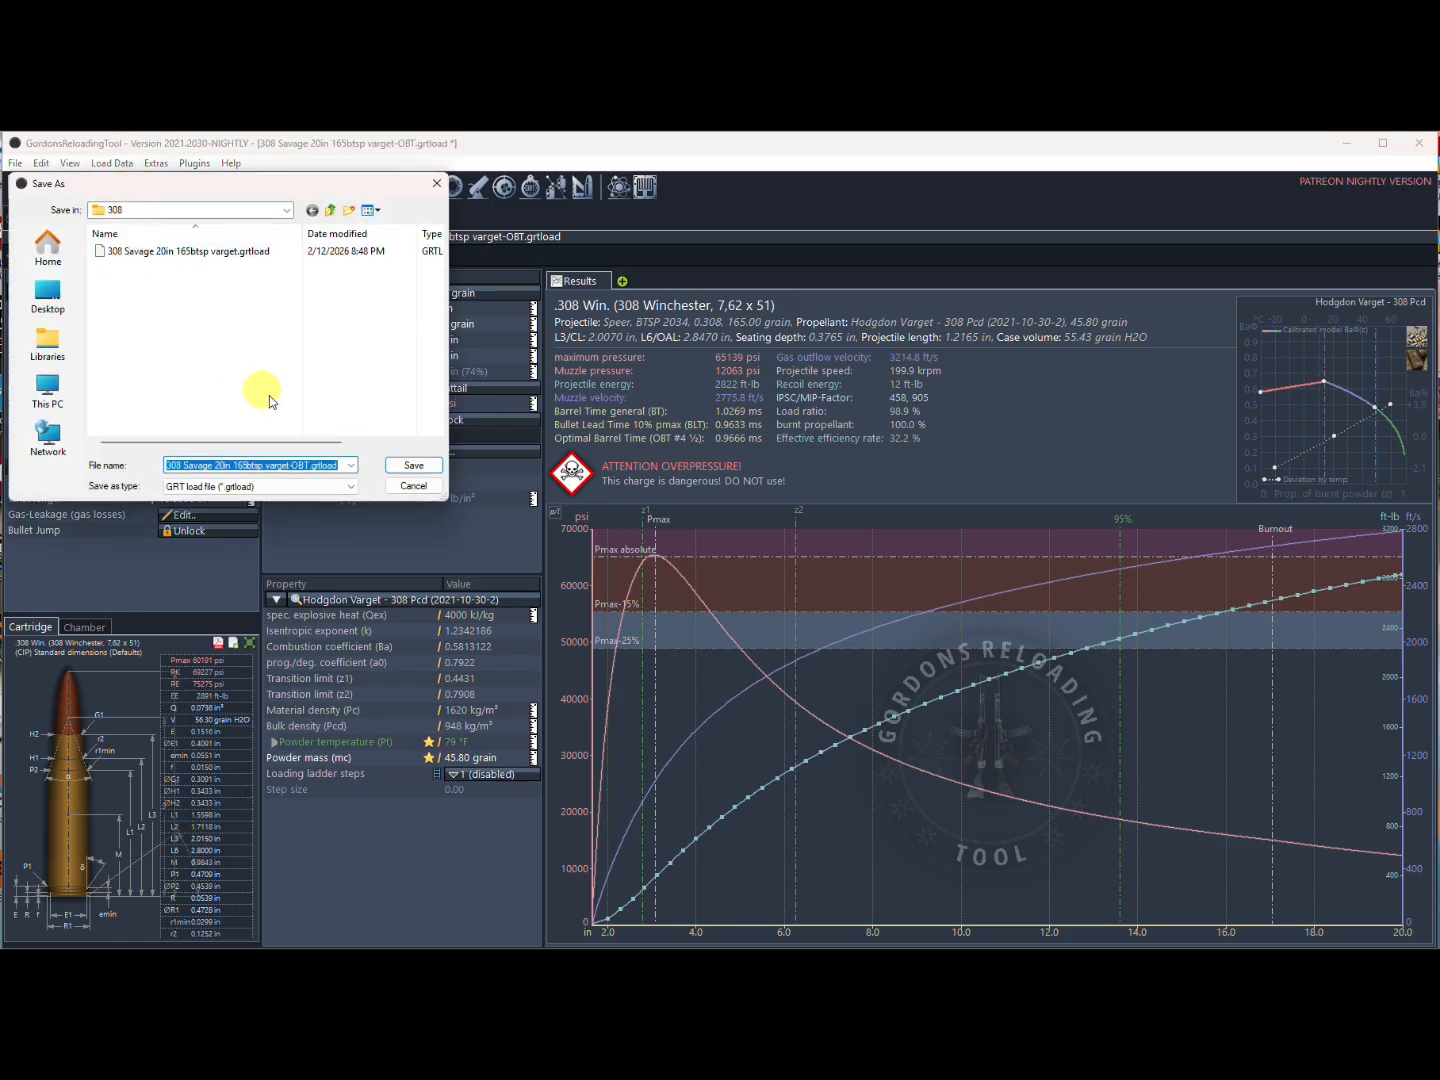
{"action": "left_click", "coordinate": [412, 466]}
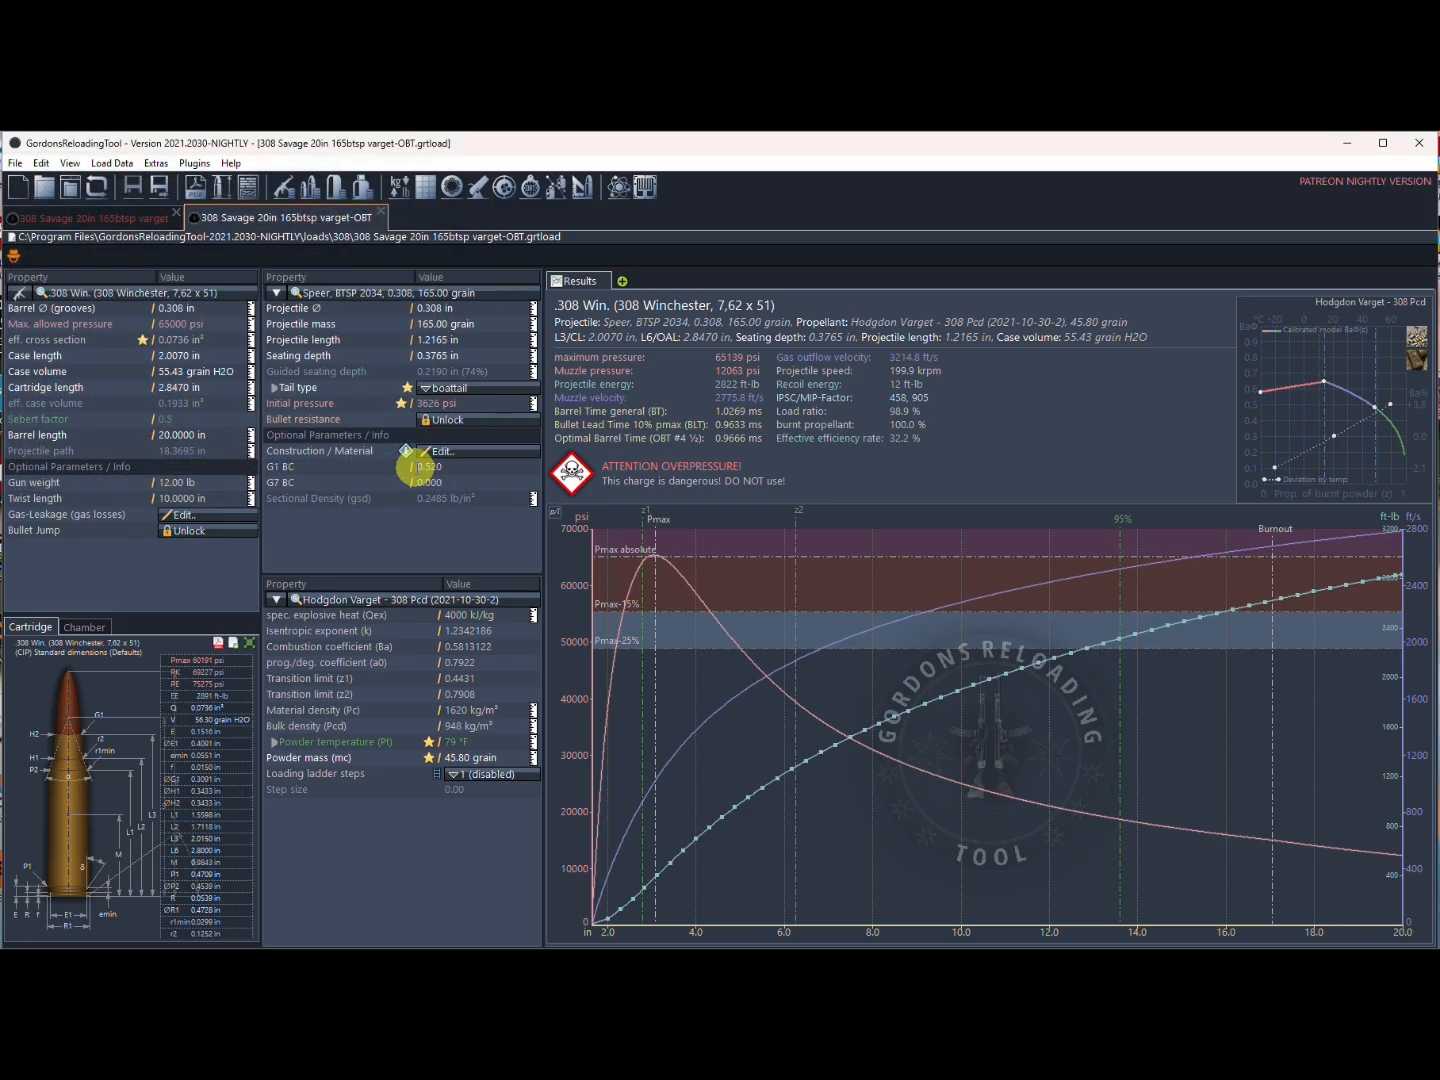
{"action": "left_click", "coordinate": [44, 187]}
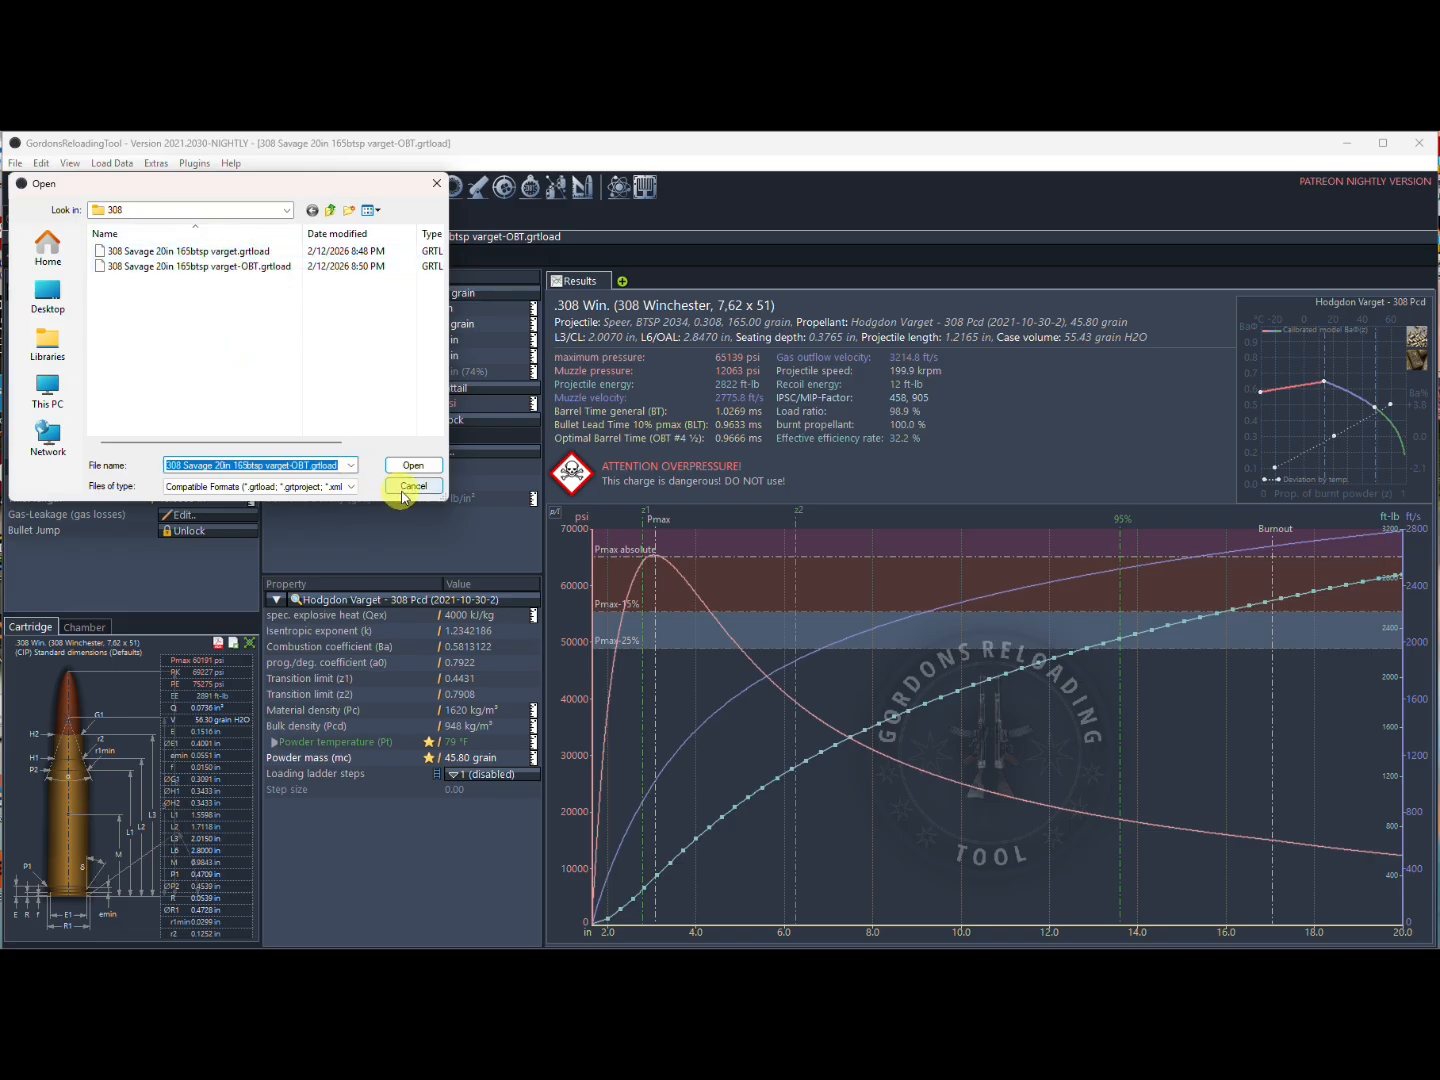
{"action": "left_click", "coordinate": [402, 489]}
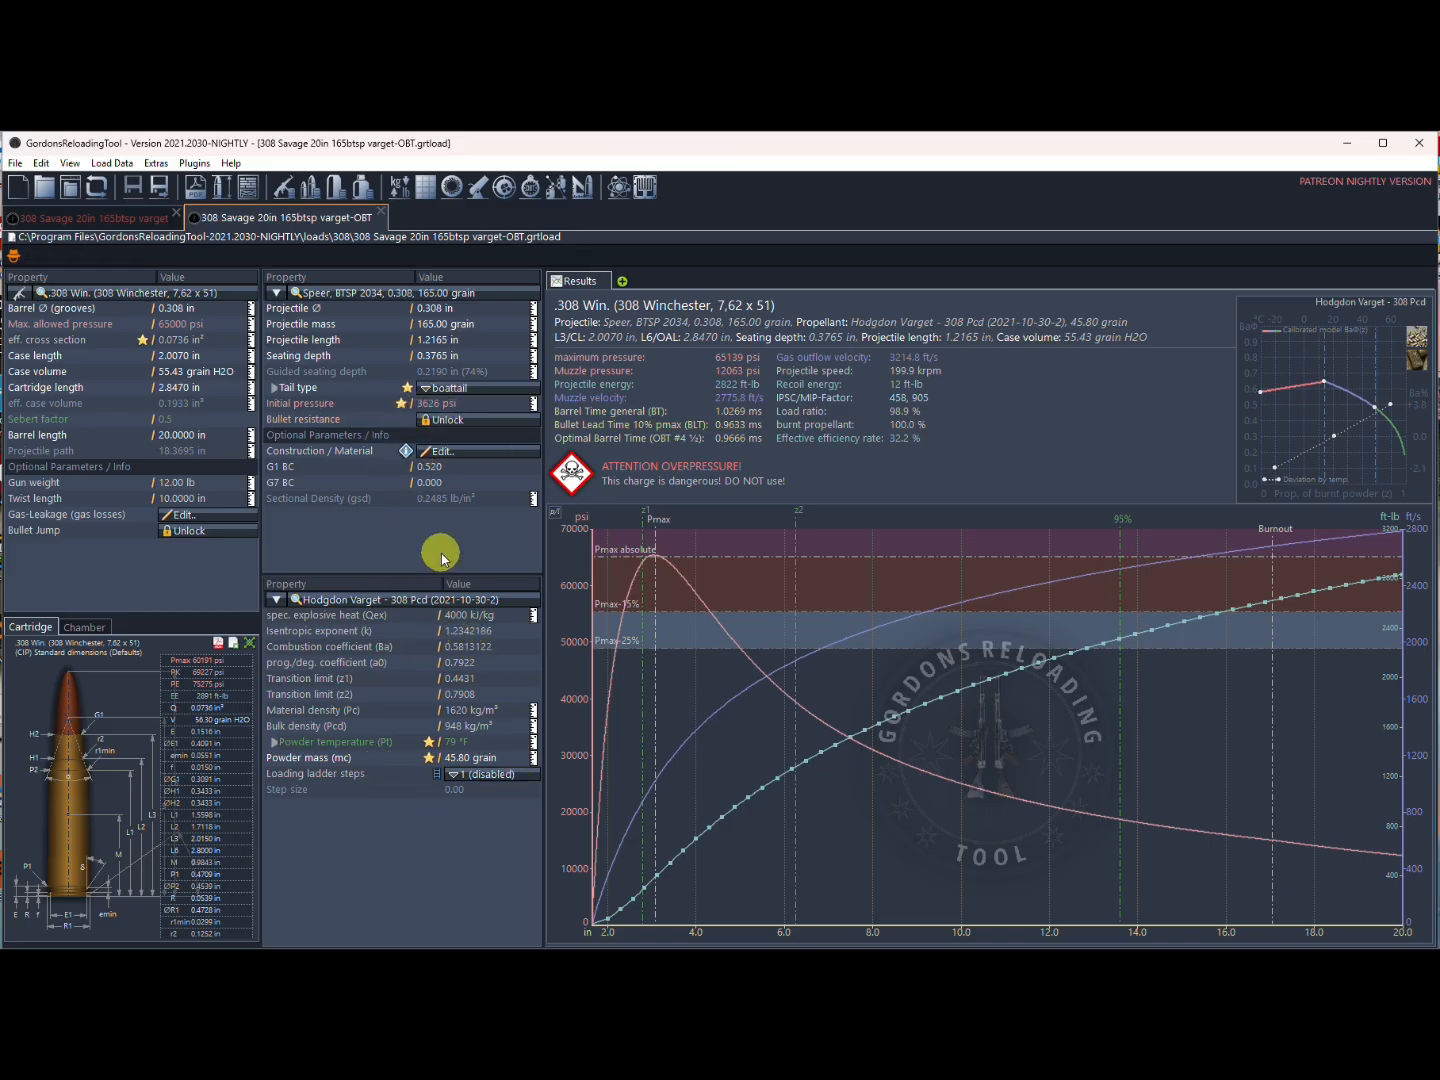
Add the calibrated propellant to the user database as a new entry named "Varget - 308 20in 165btsp".
{"action": "left_click", "coordinate": [446, 602]}
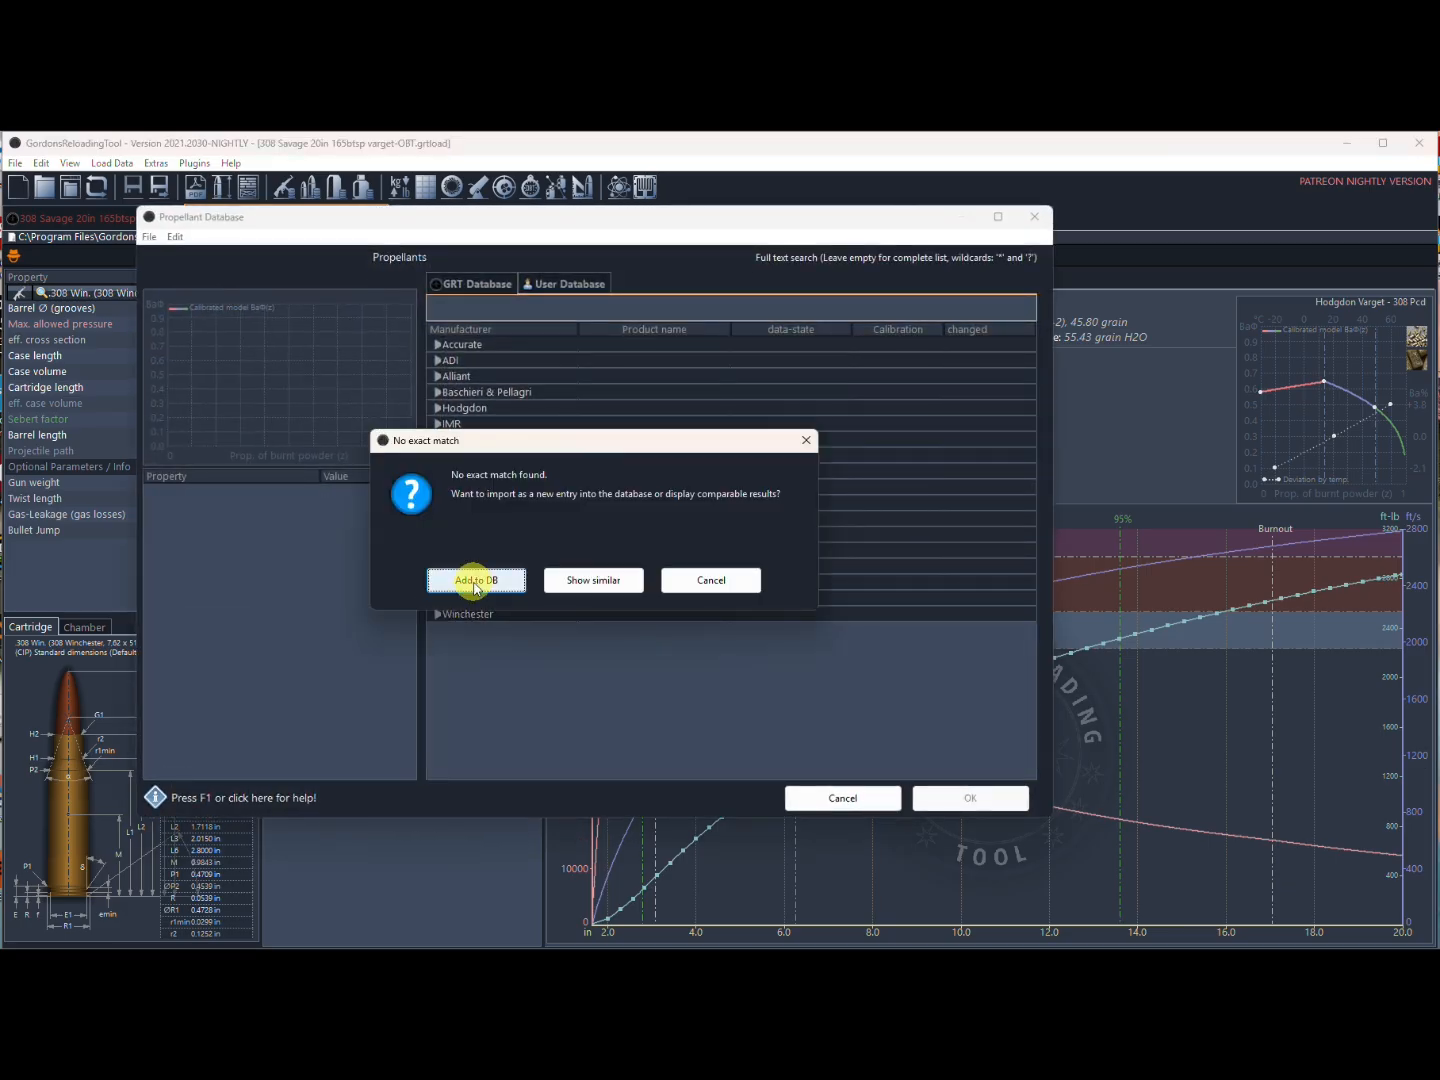
{"action": "left_click", "coordinate": [476, 582]}
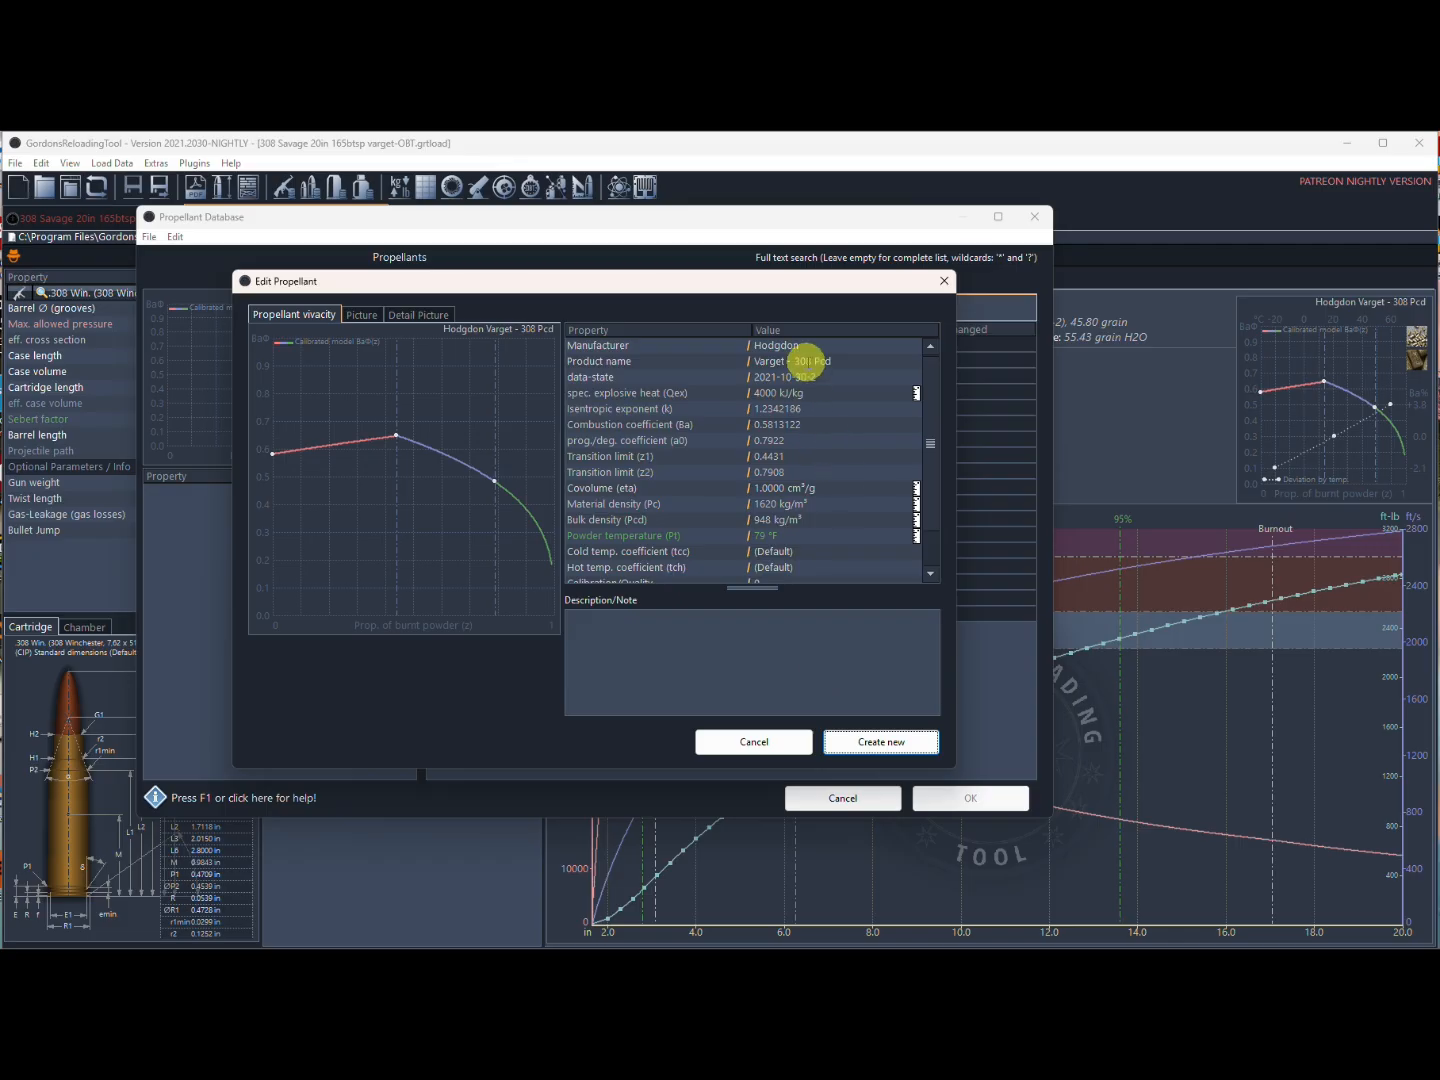
{"action": "left_click", "coordinate": [844, 362]}
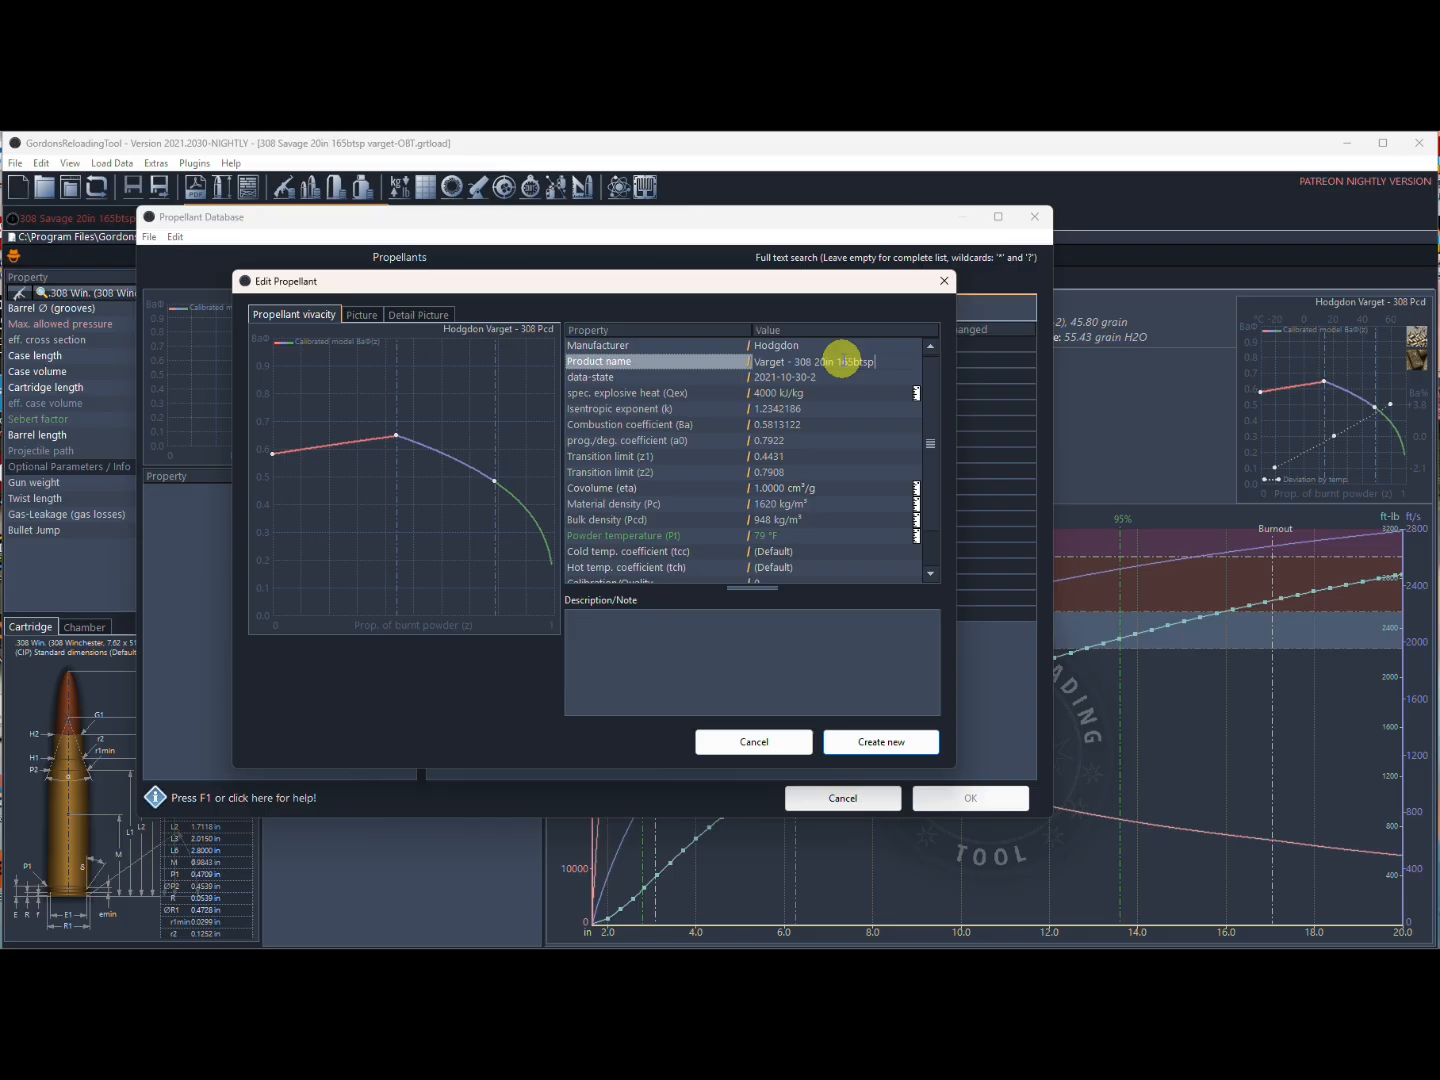
{"action": "key", "text": "Return"}
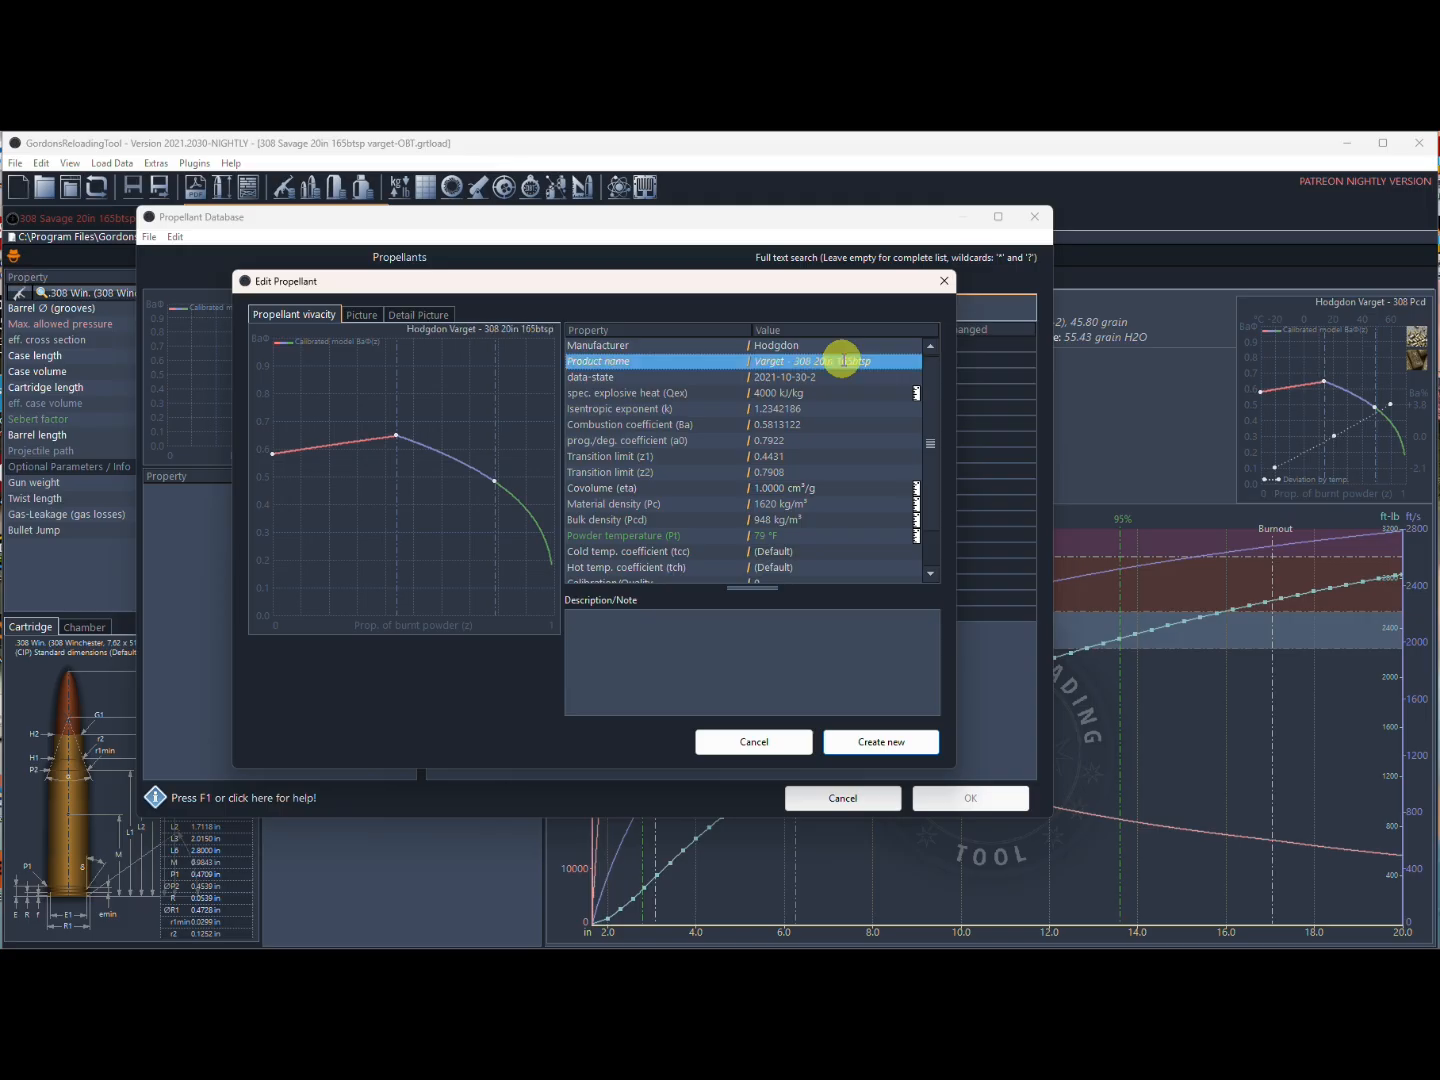
{"action": "left_click", "coordinate": [877, 744]}
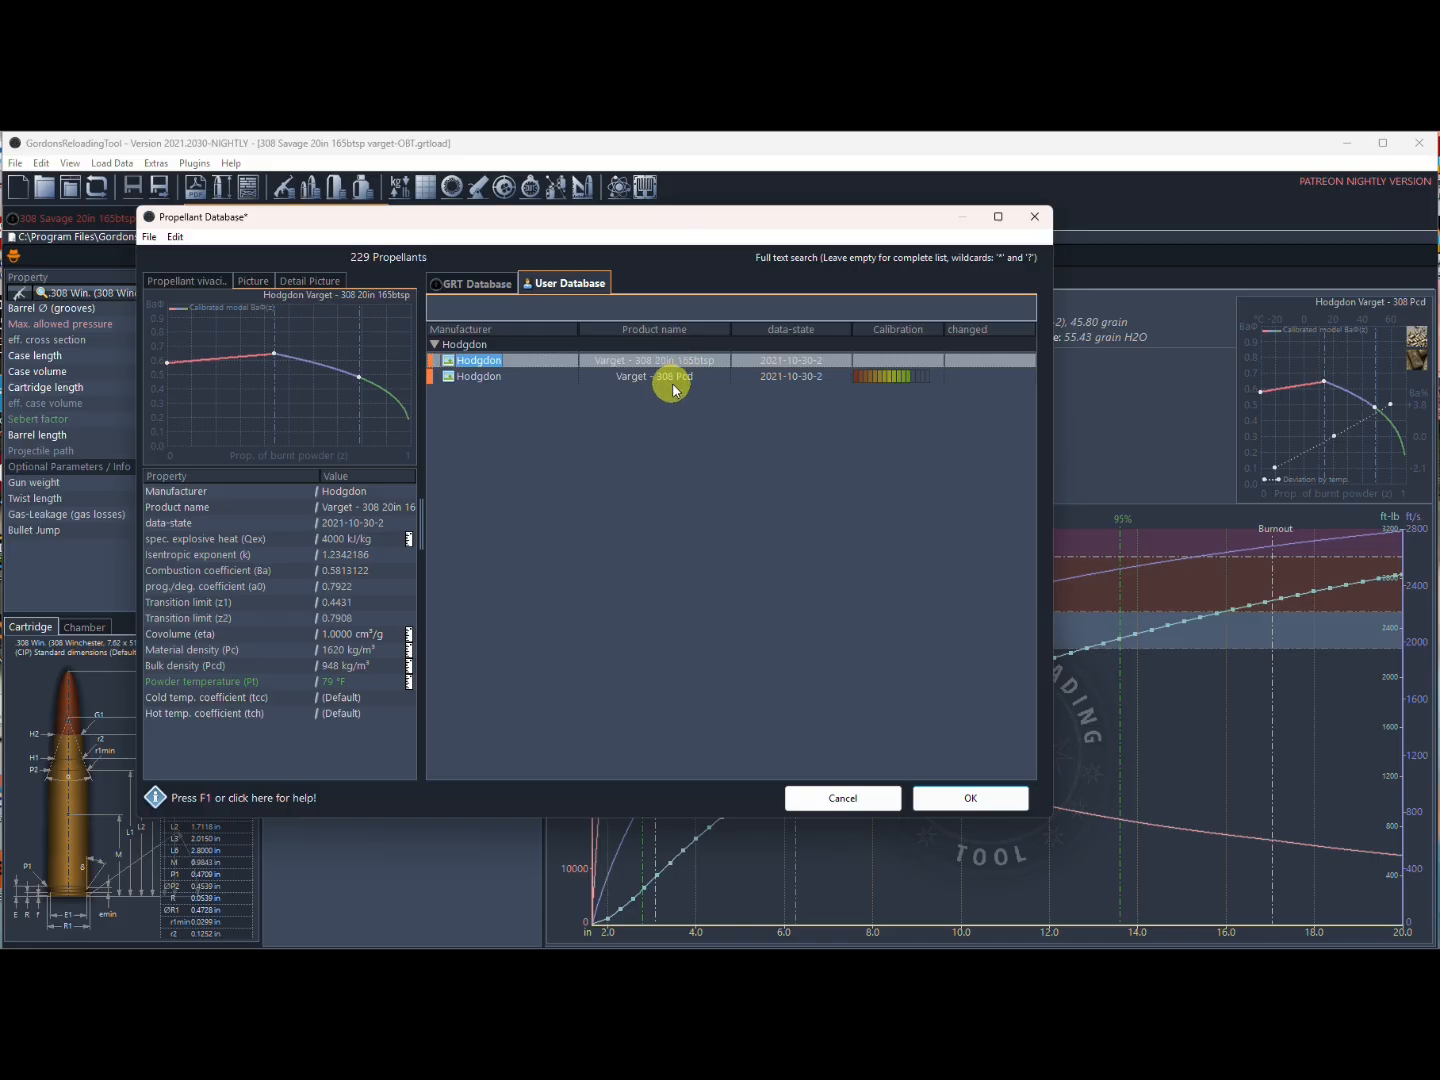
Compare the two Varget entries in the user database and apply Varget - 308 20in 165btsp to the OBT load.
{"action": "left_click", "coordinate": [666, 380]}
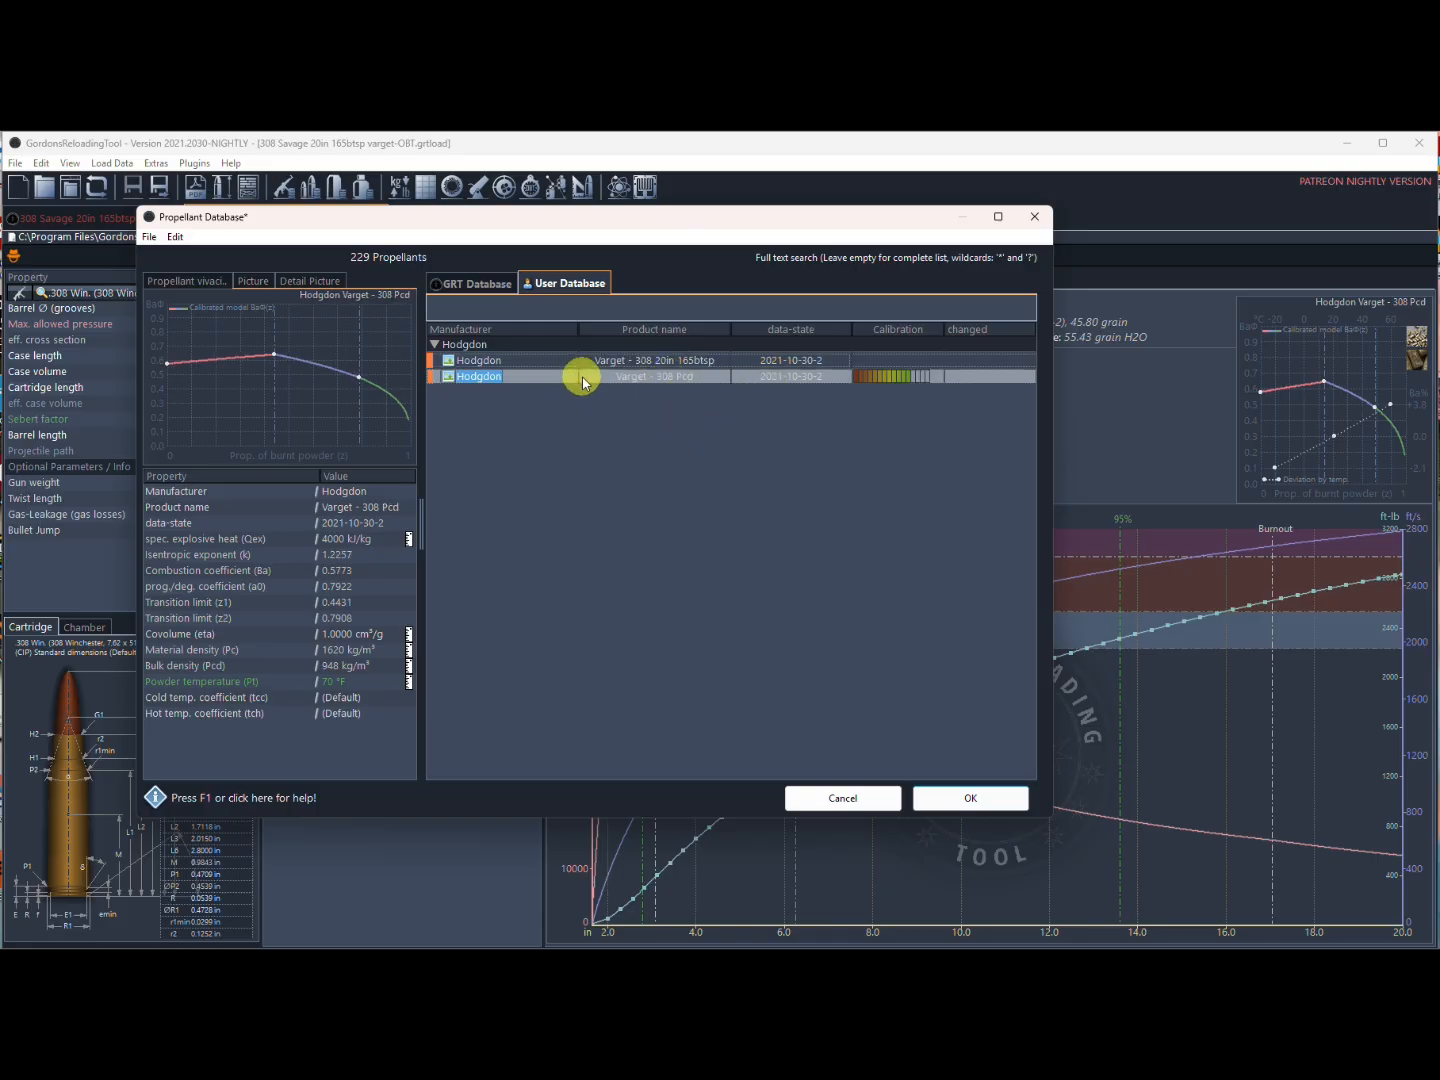
{"action": "left_click", "coordinate": [705, 360]}
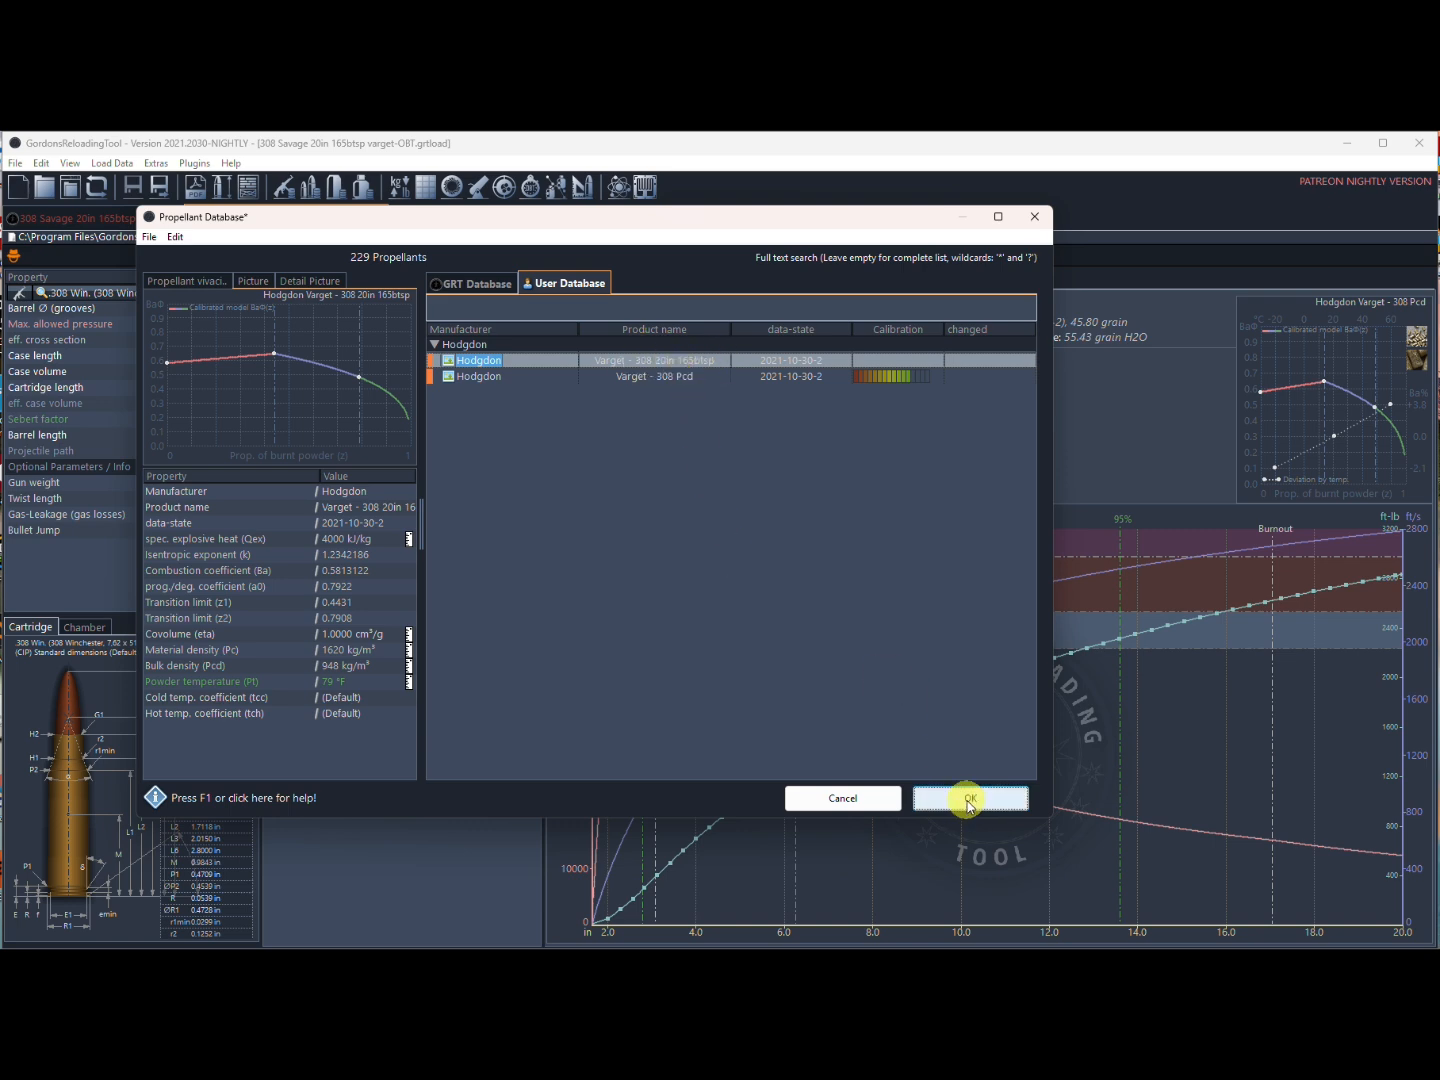
{"action": "left_click", "coordinate": [968, 800]}
{"action": "left_click", "coordinate": [480, 580]}
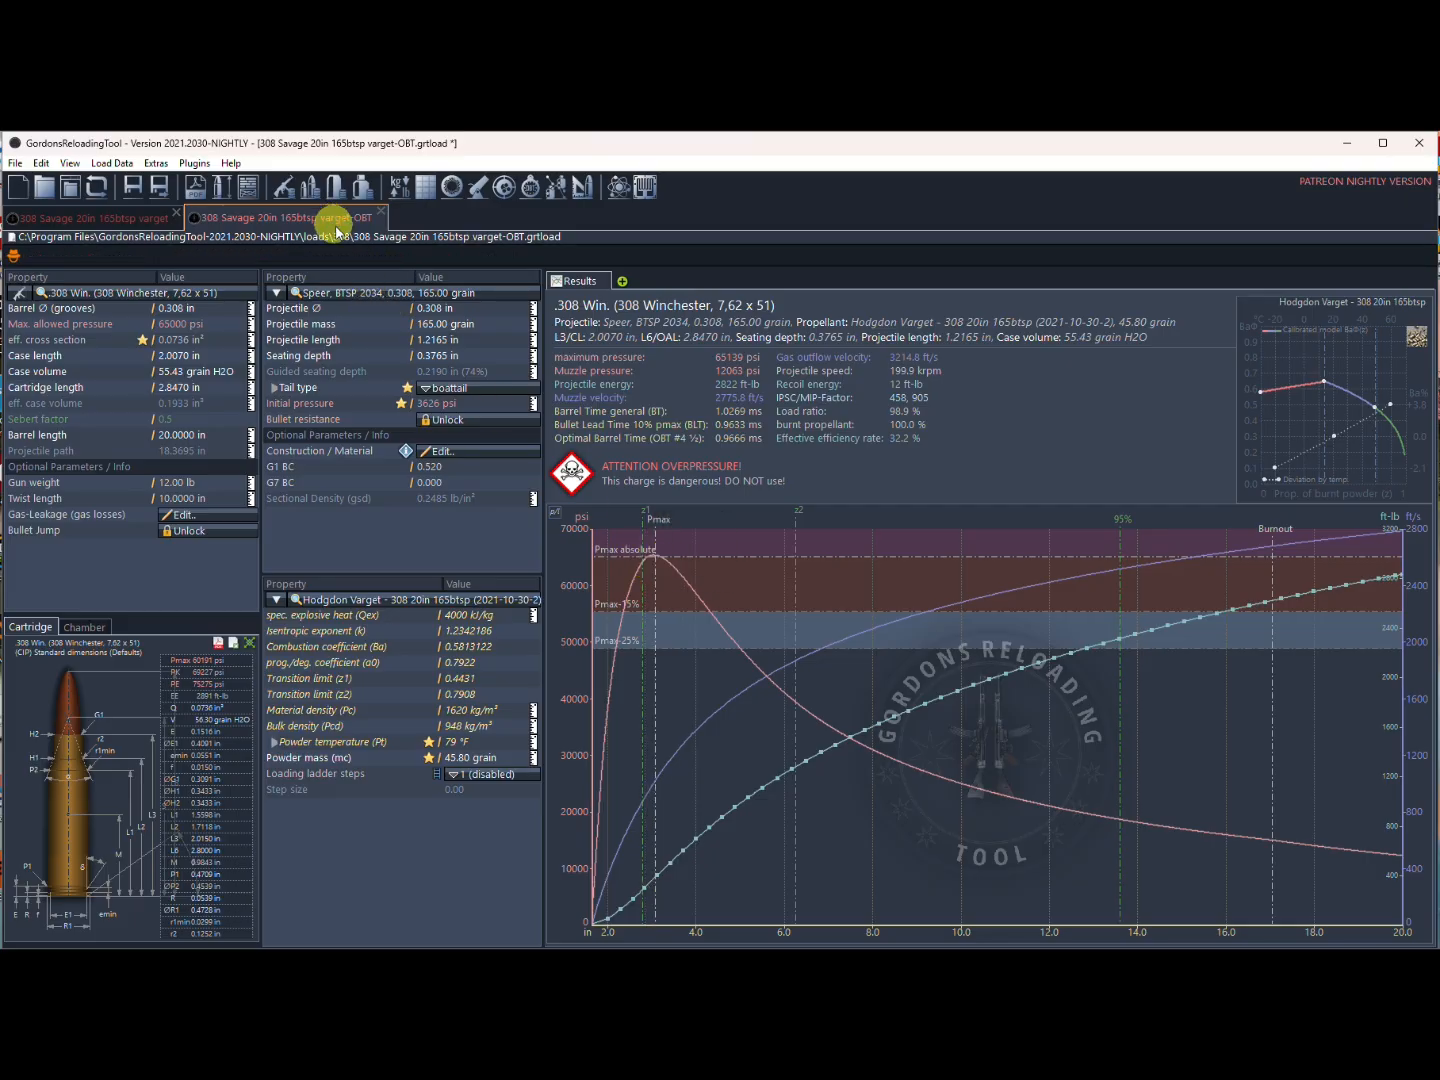
Set up a loading ladder of 5 steps with a step size of 0.40 grain for the OBT load.
{"action": "left_click", "coordinate": [481, 775]}
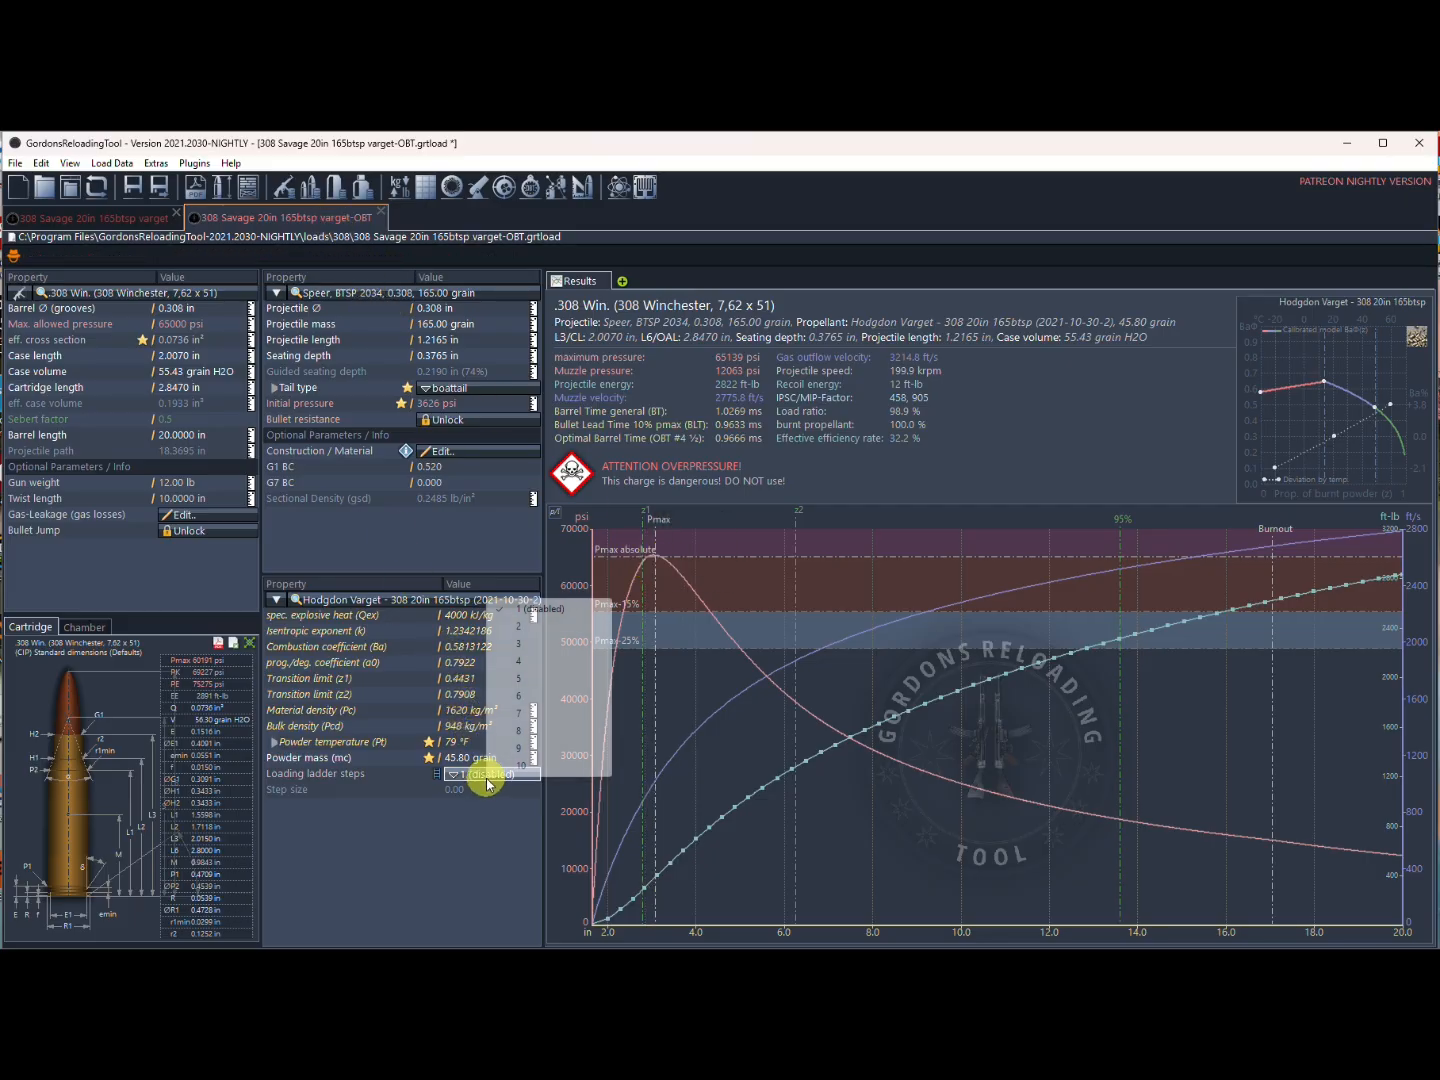
{"action": "left_click", "coordinate": [545, 678]}
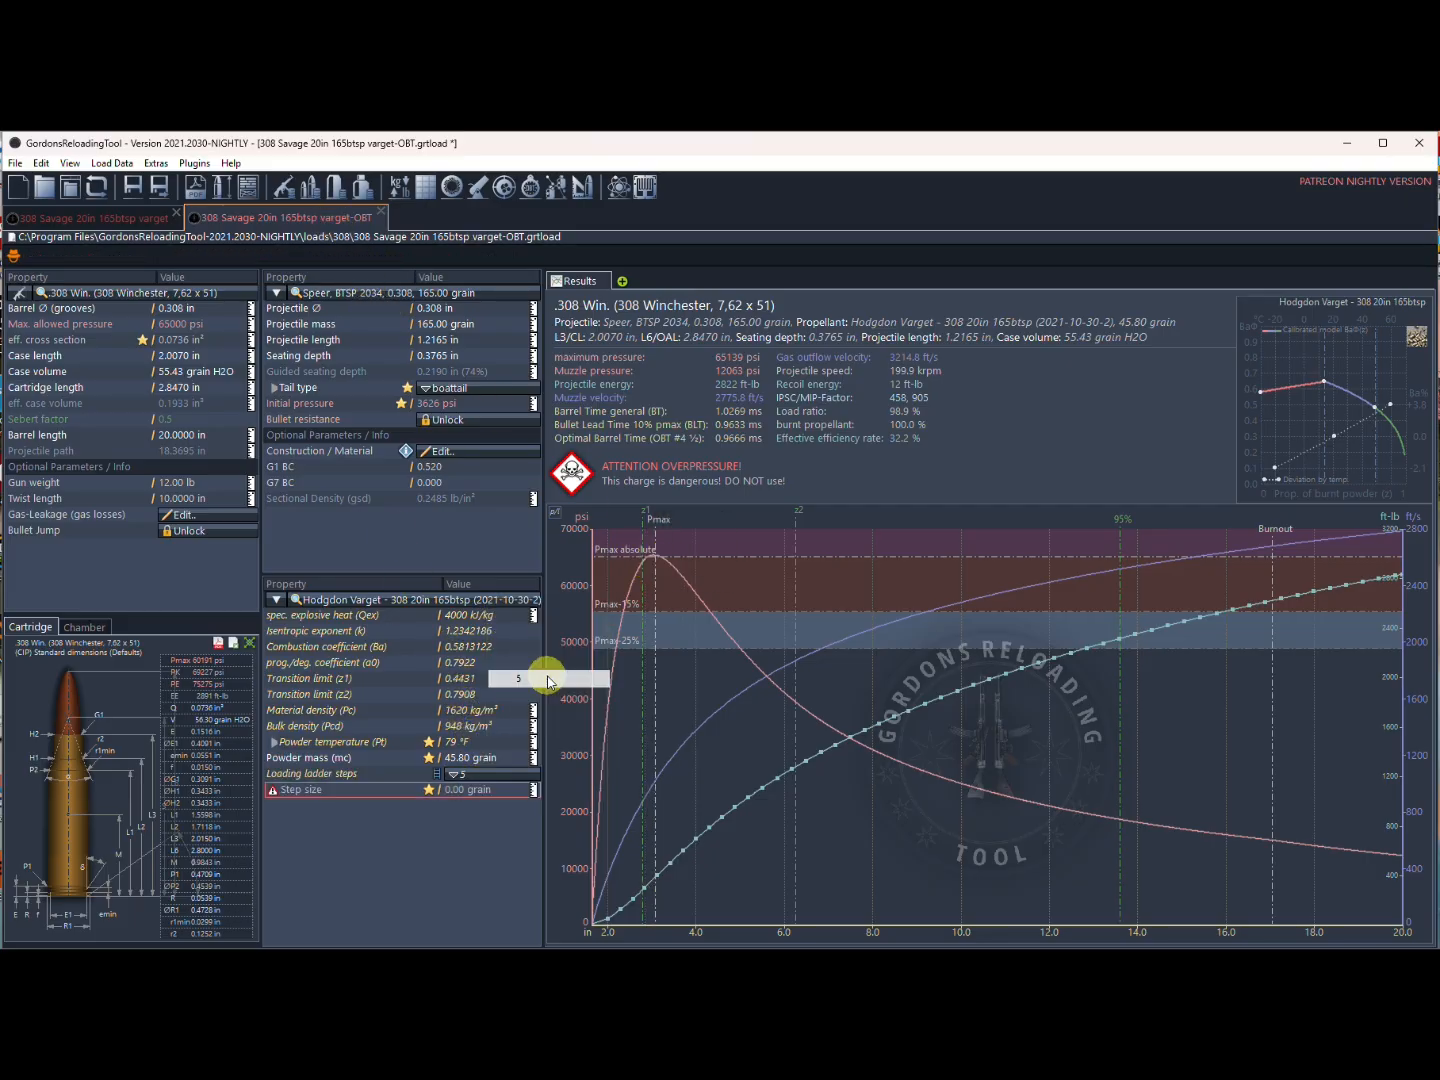
{"action": "left_click", "coordinate": [457, 790]}
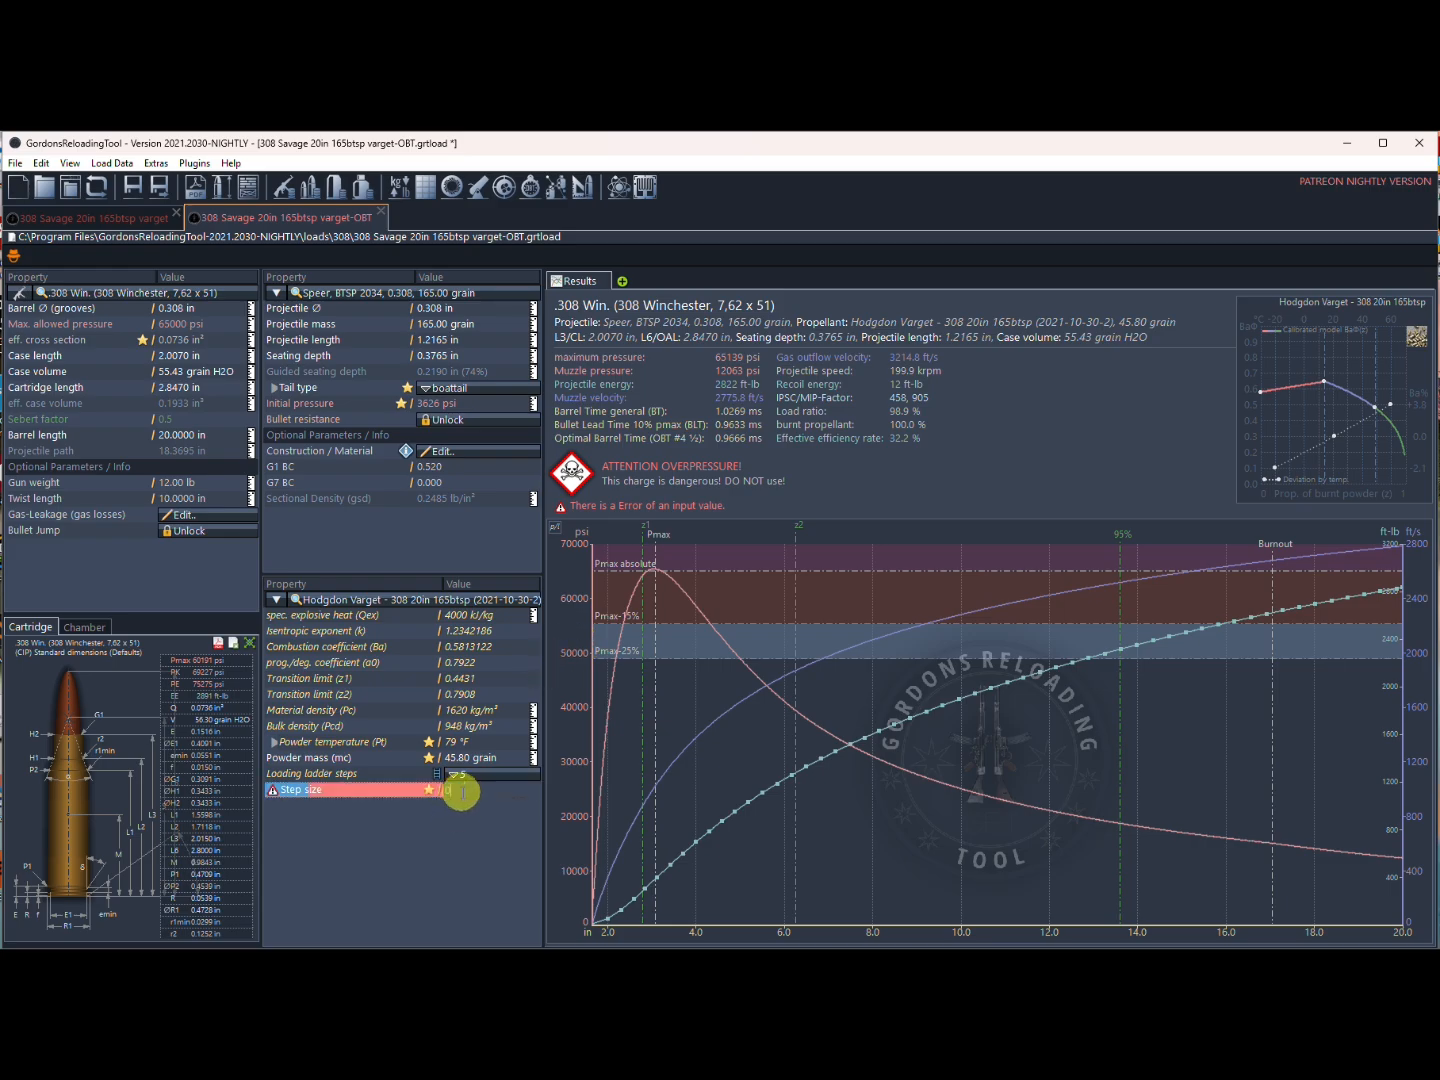
{"action": "key", "text": "Return"}
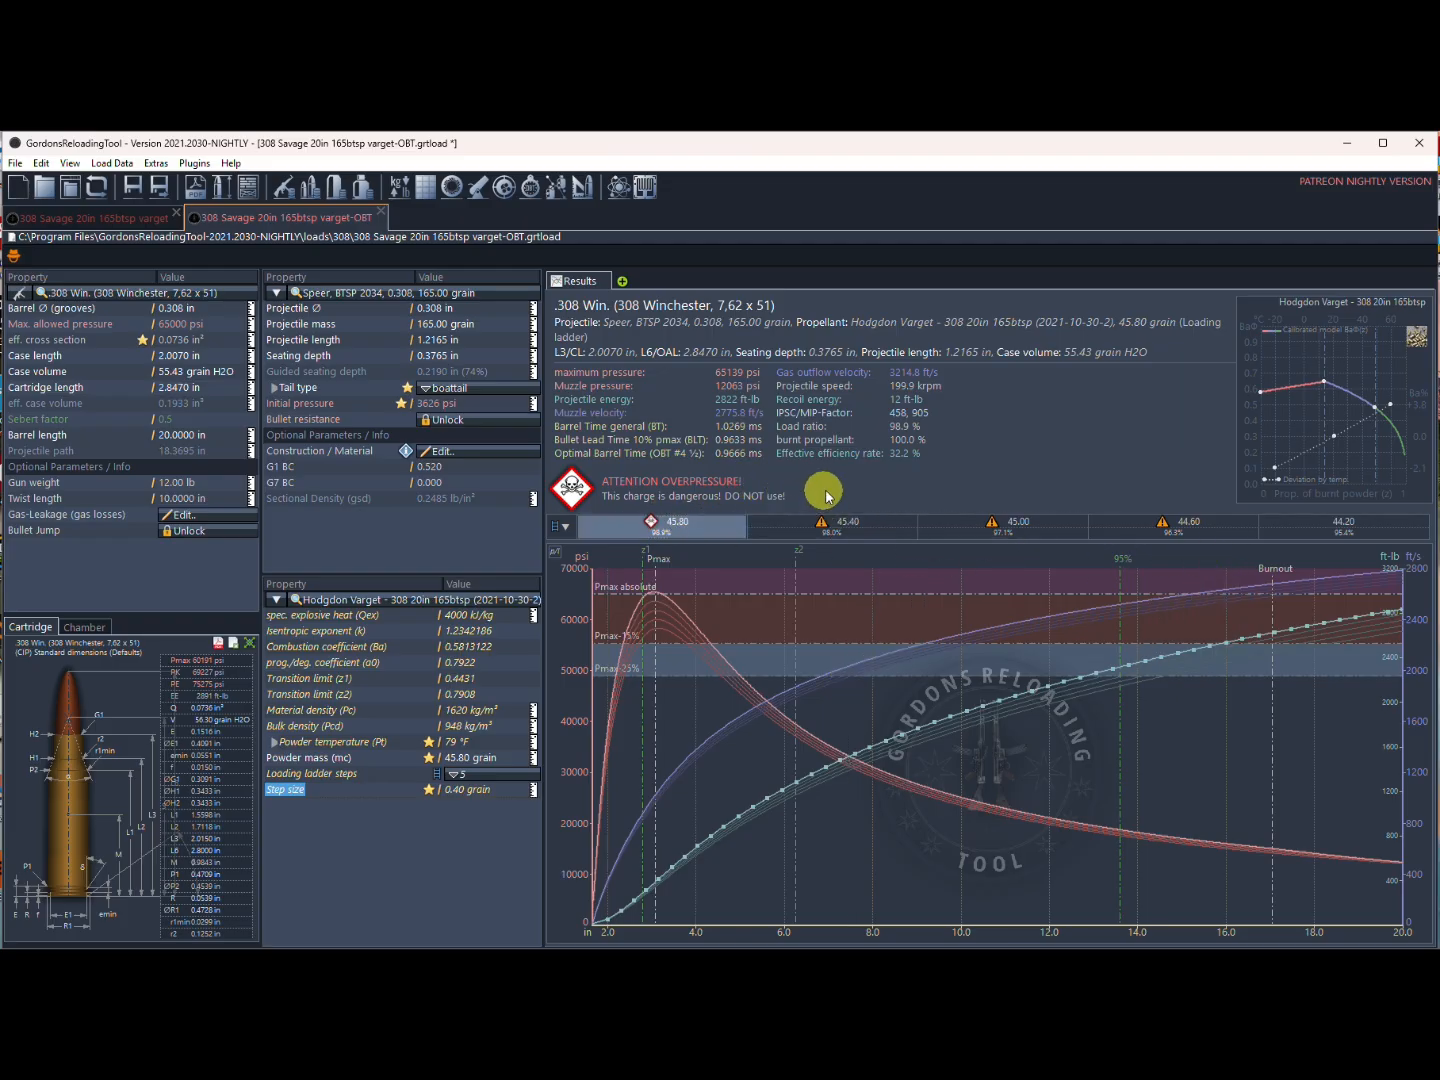
Set the powder temperature of the OBT load to 88 °F.
{"action": "left_click", "coordinate": [452, 773]}
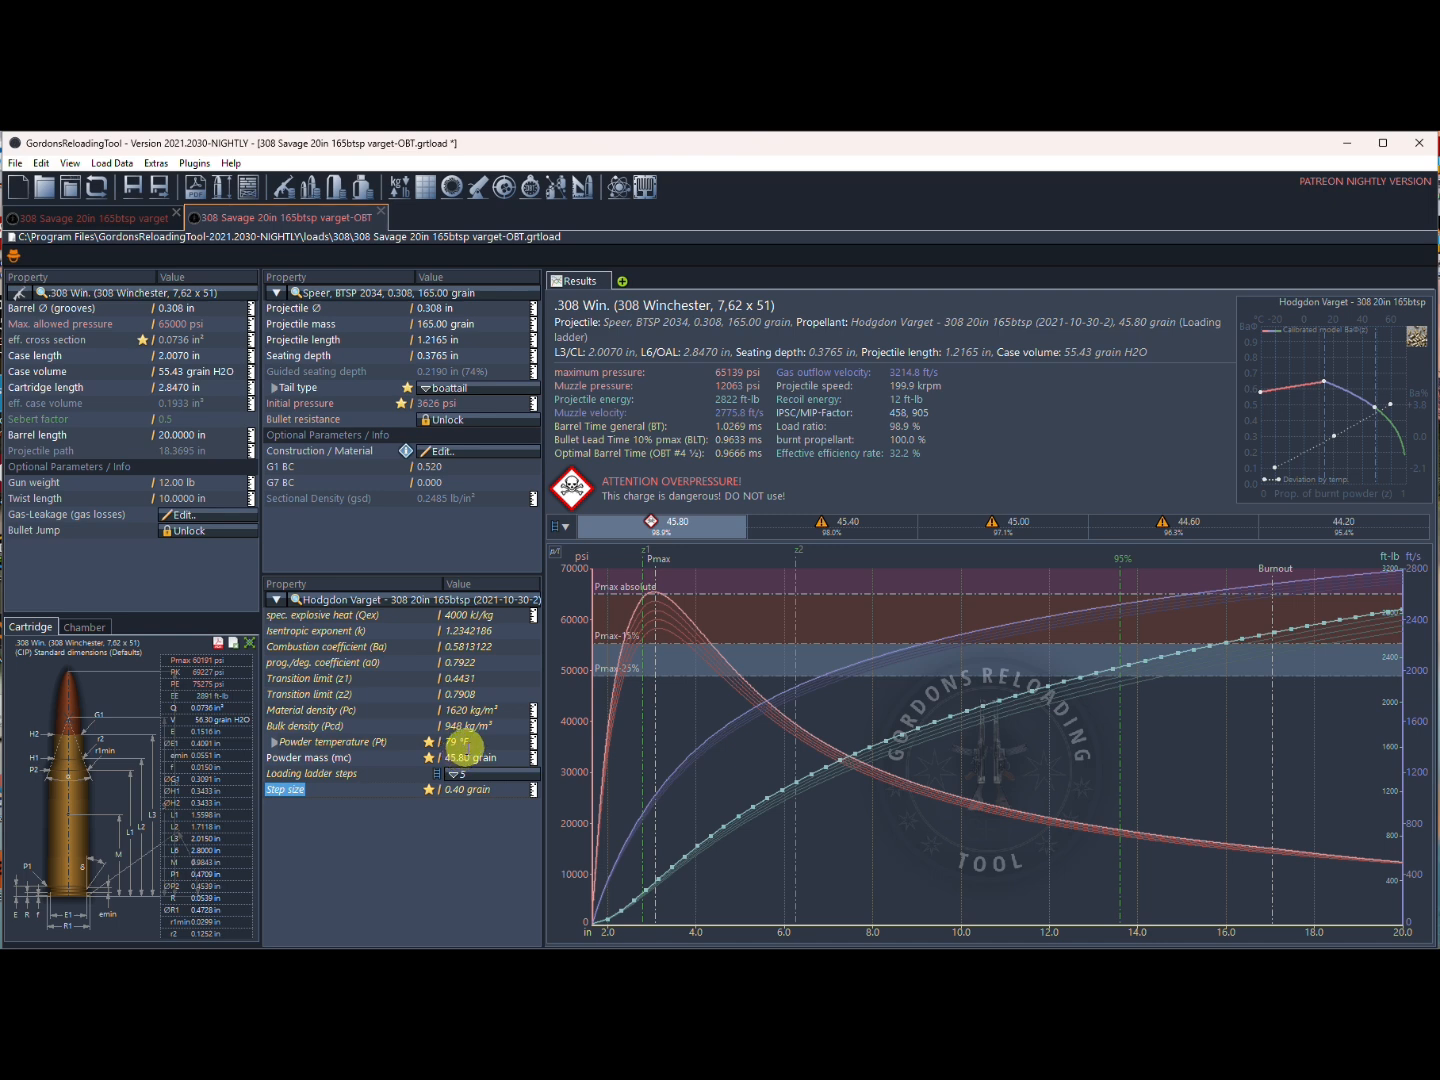
{"action": "left_click", "coordinate": [465, 745]}
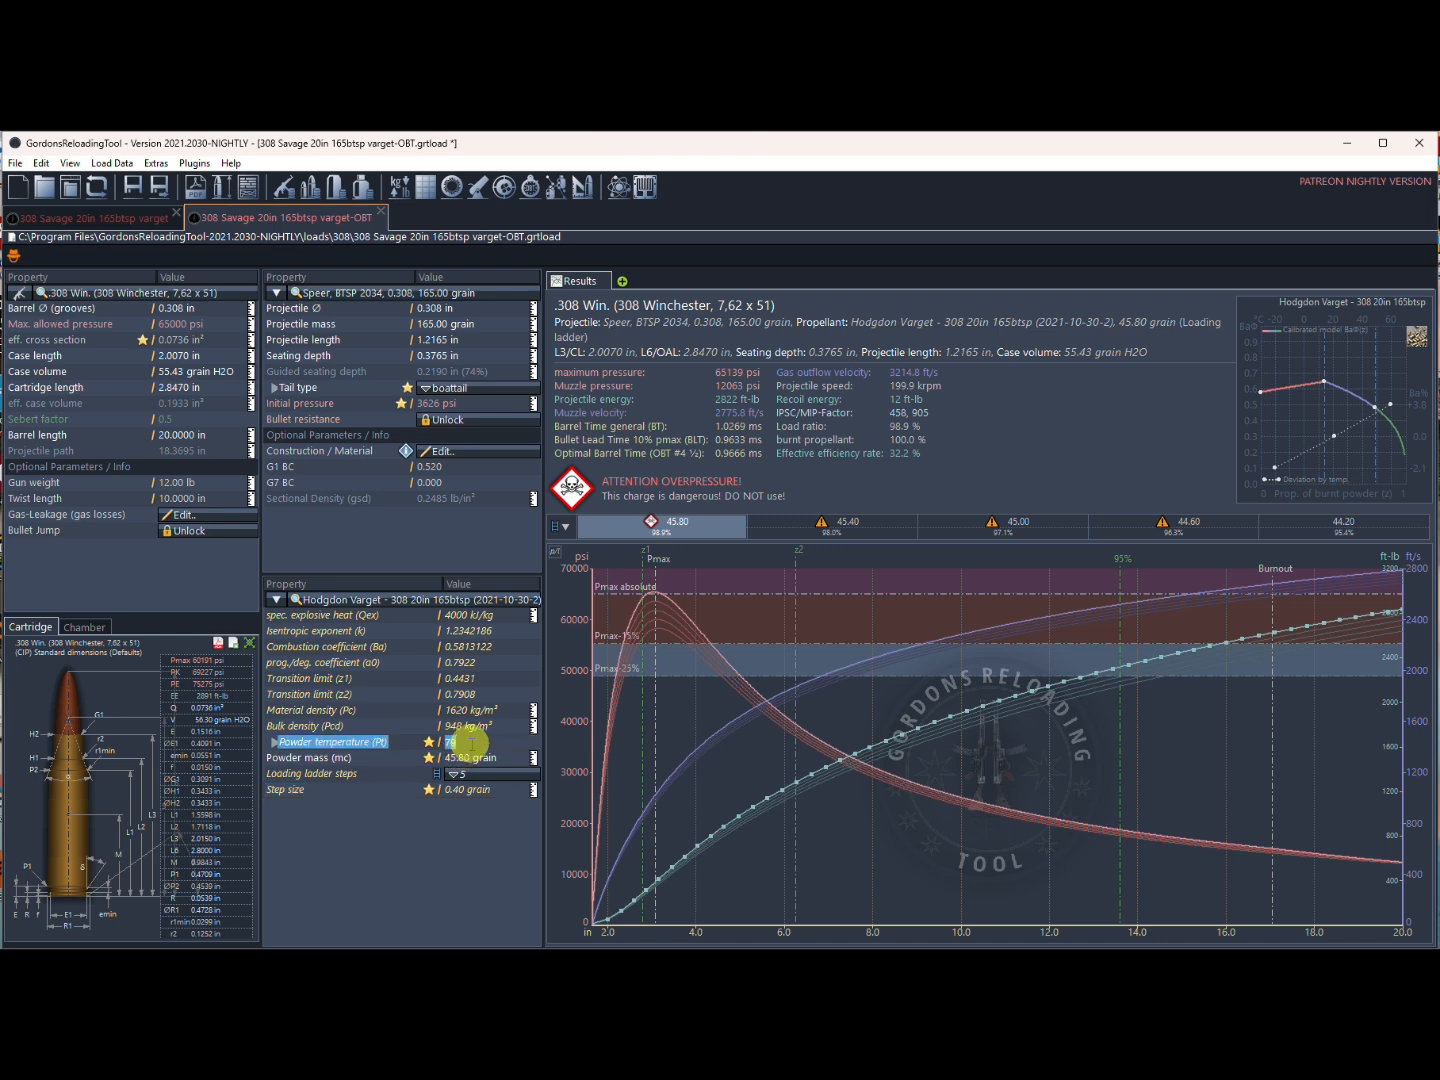
{"action": "type", "text": "88"}
{"action": "key", "text": "Return"}
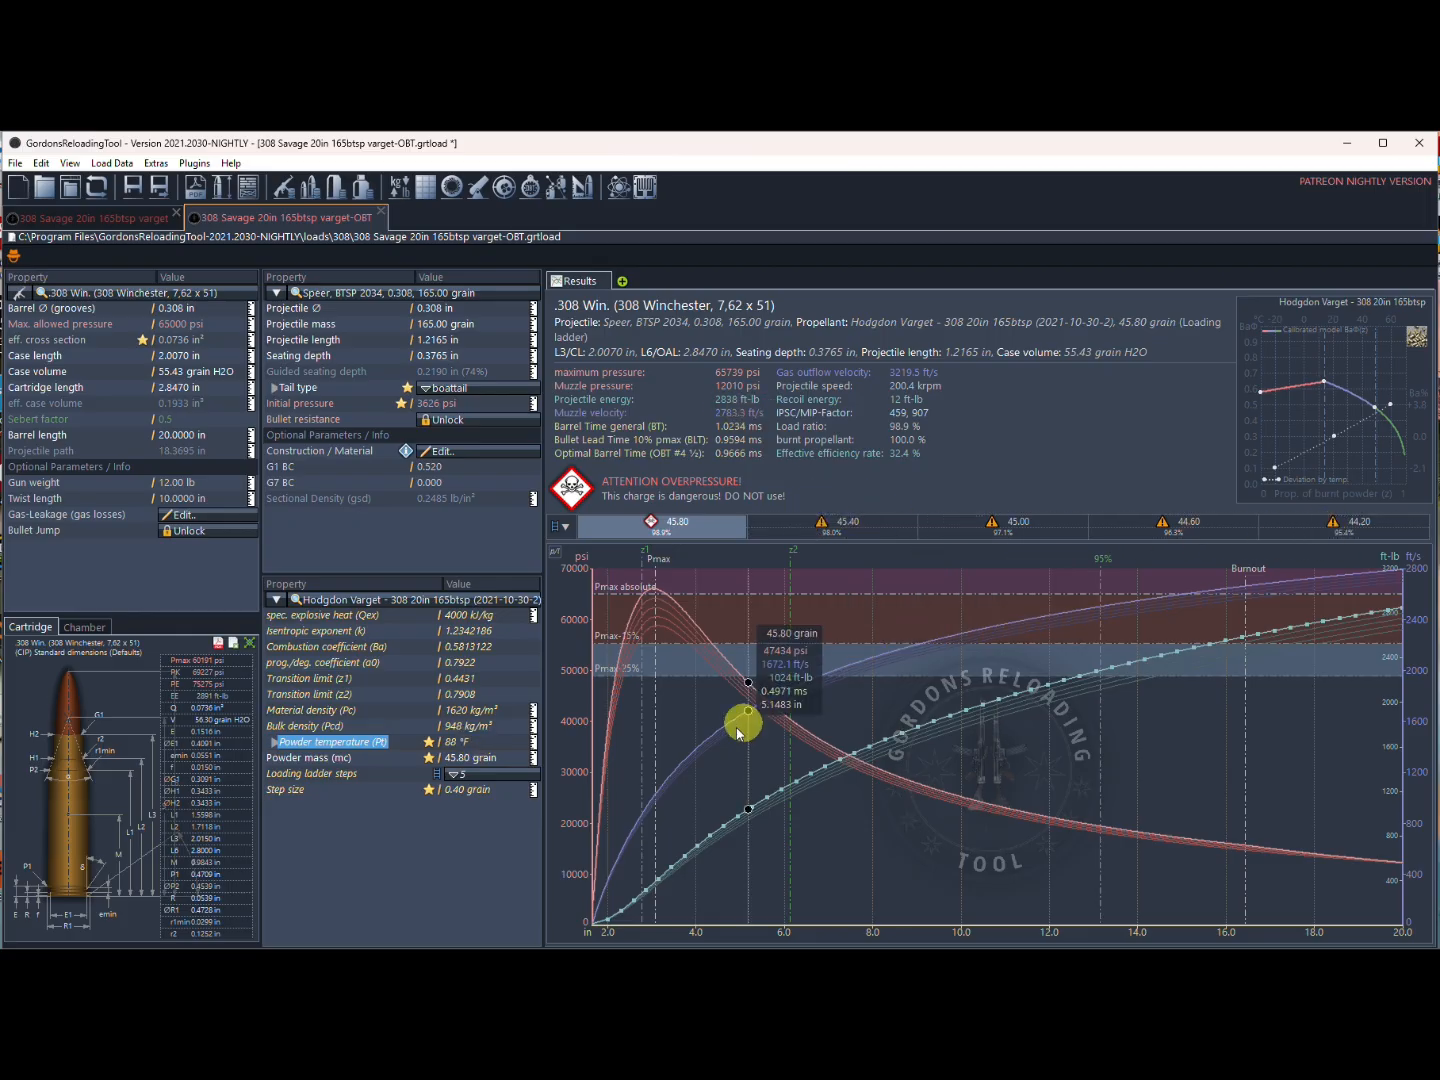
Try the loading ladder with 10 steps and restore it to 5 steps.
{"action": "left_click", "coordinate": [500, 775]}
{"action": "left_click", "coordinate": [533, 765]}
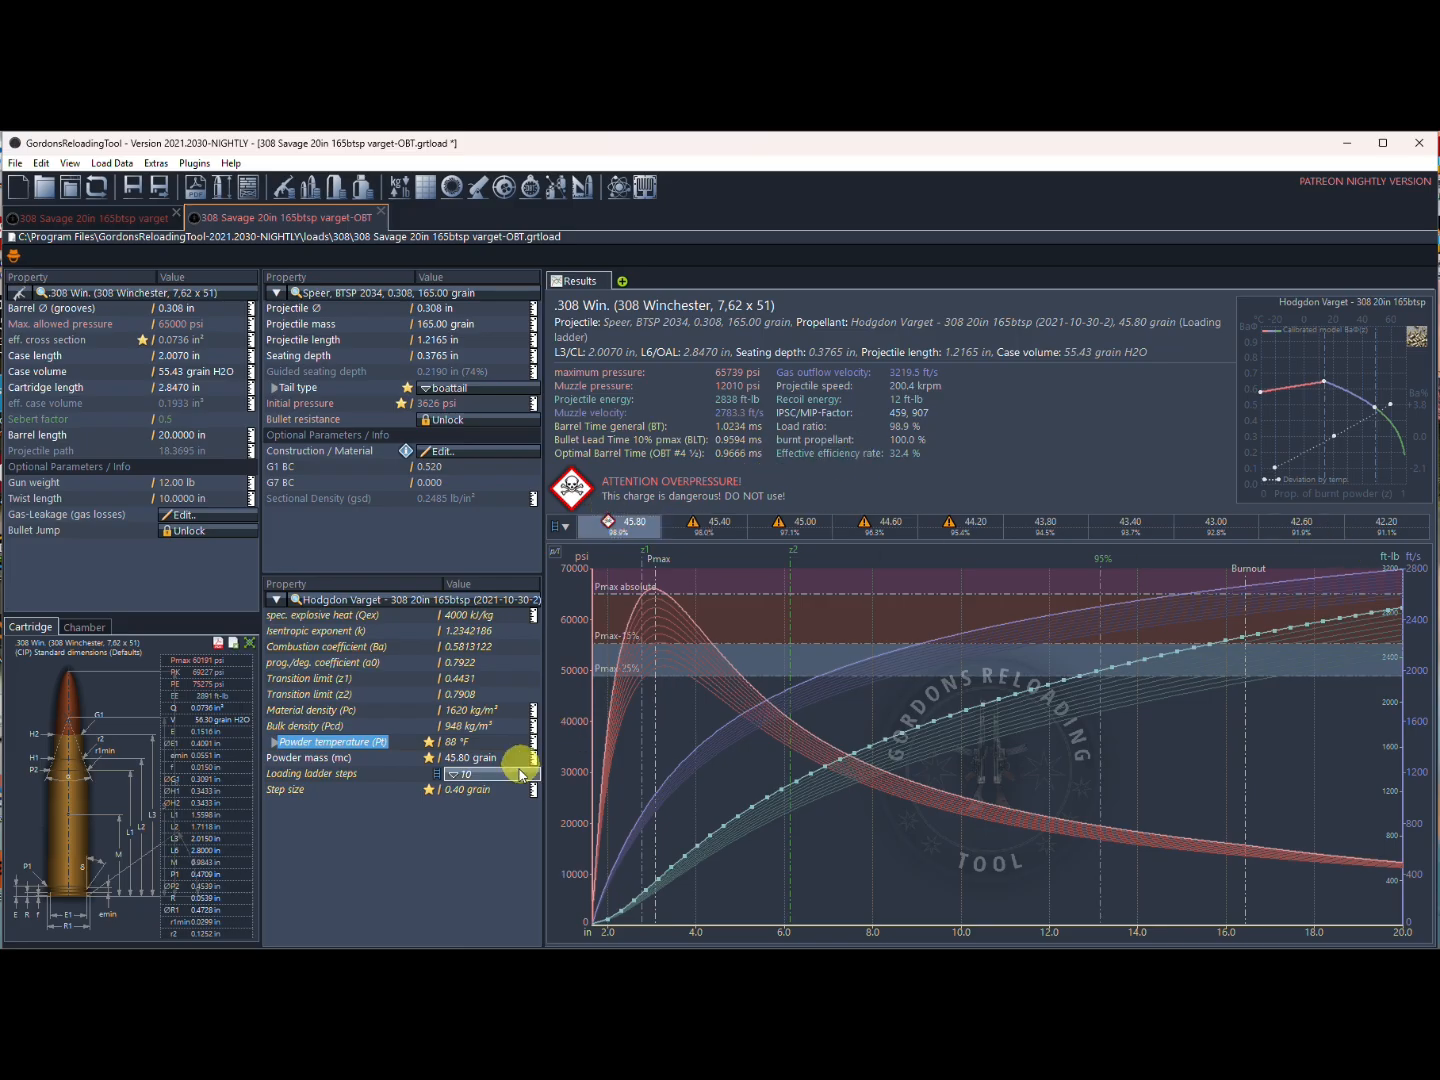
{"action": "left_click", "coordinate": [468, 776]}
{"action": "left_click", "coordinate": [534, 680]}
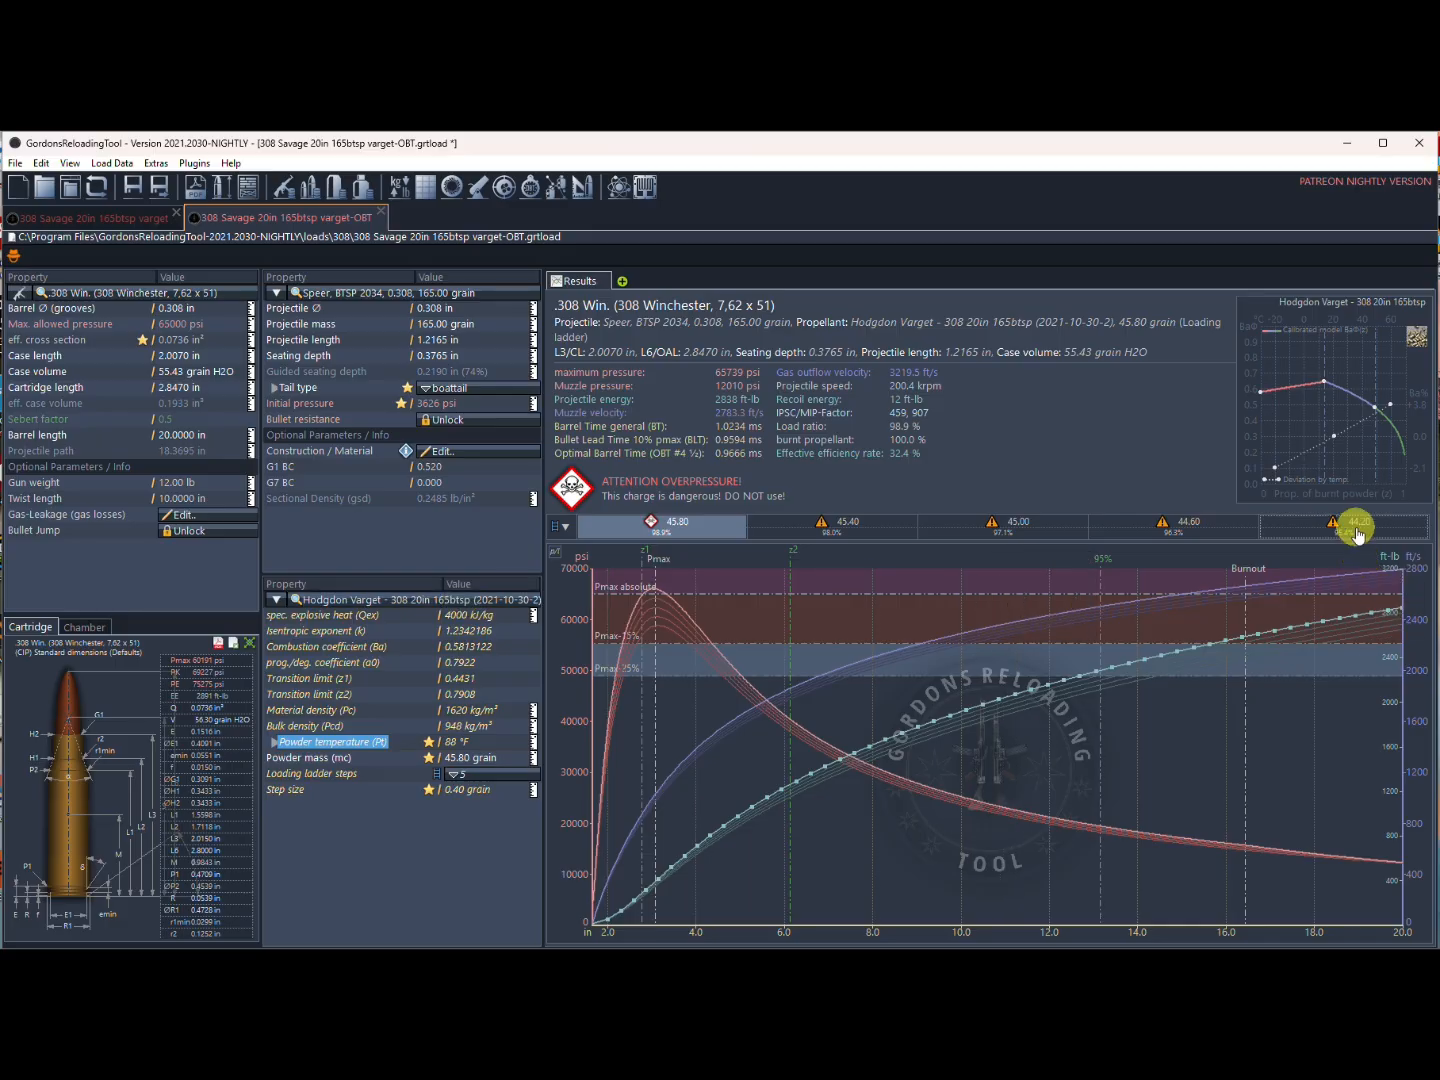
Review the results for the 45.40, 45.00 and 44.60 grain ladder charges at the 88 °F powder temperature.
{"action": "left_click", "coordinate": [845, 527]}
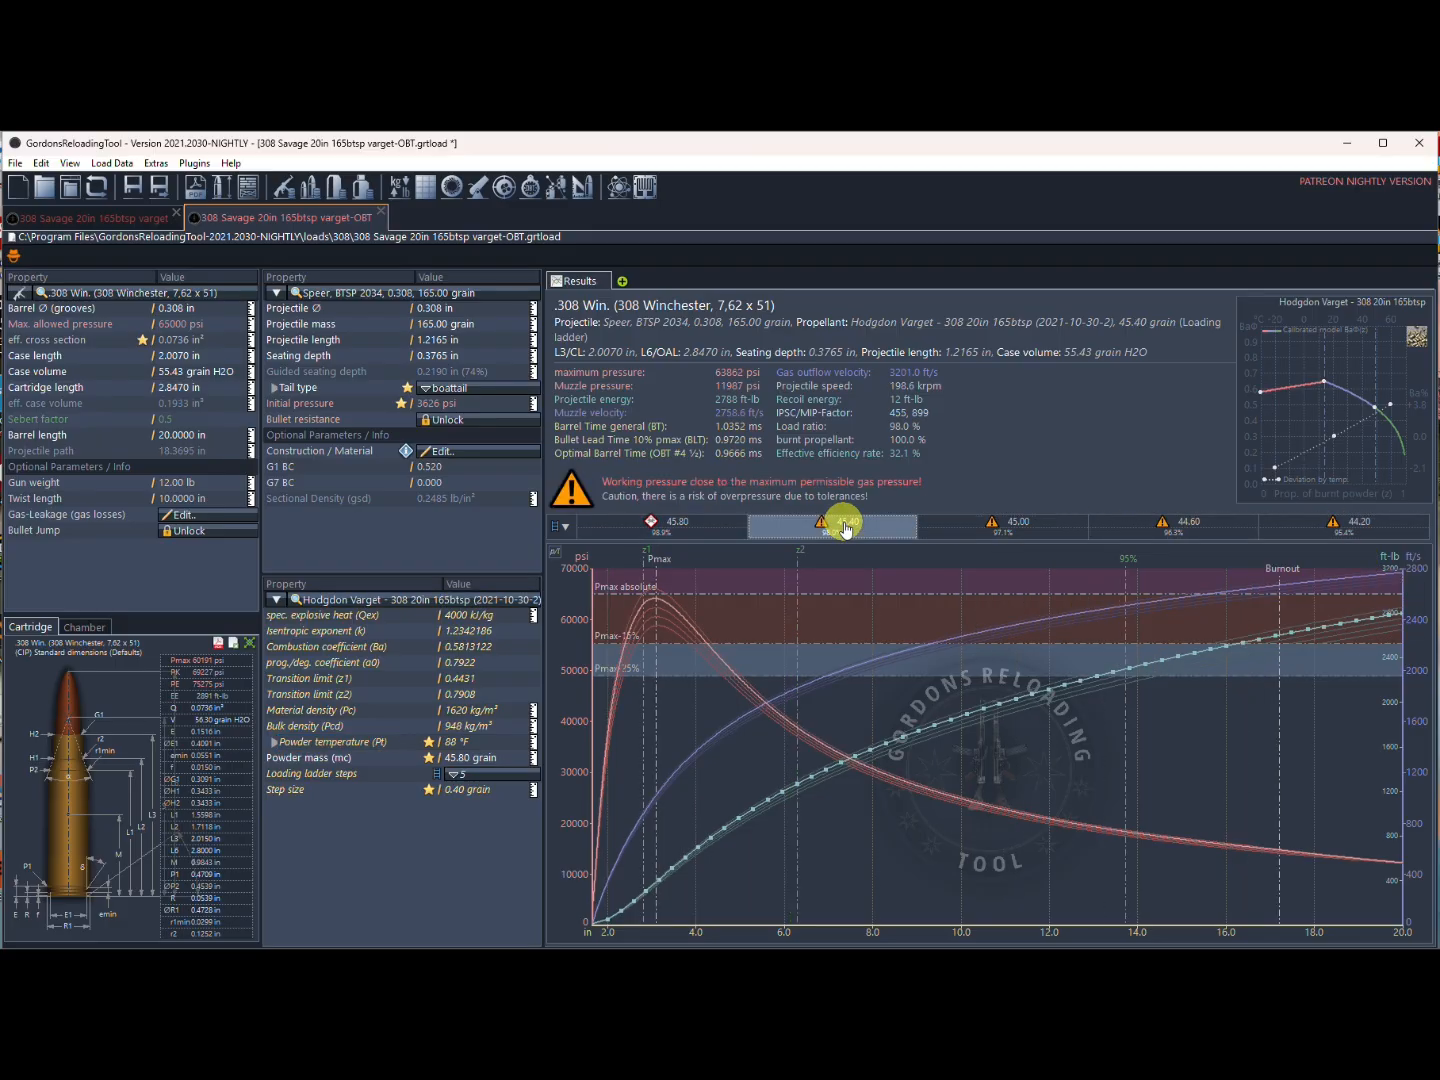
{"action": "left_click", "coordinate": [1000, 522]}
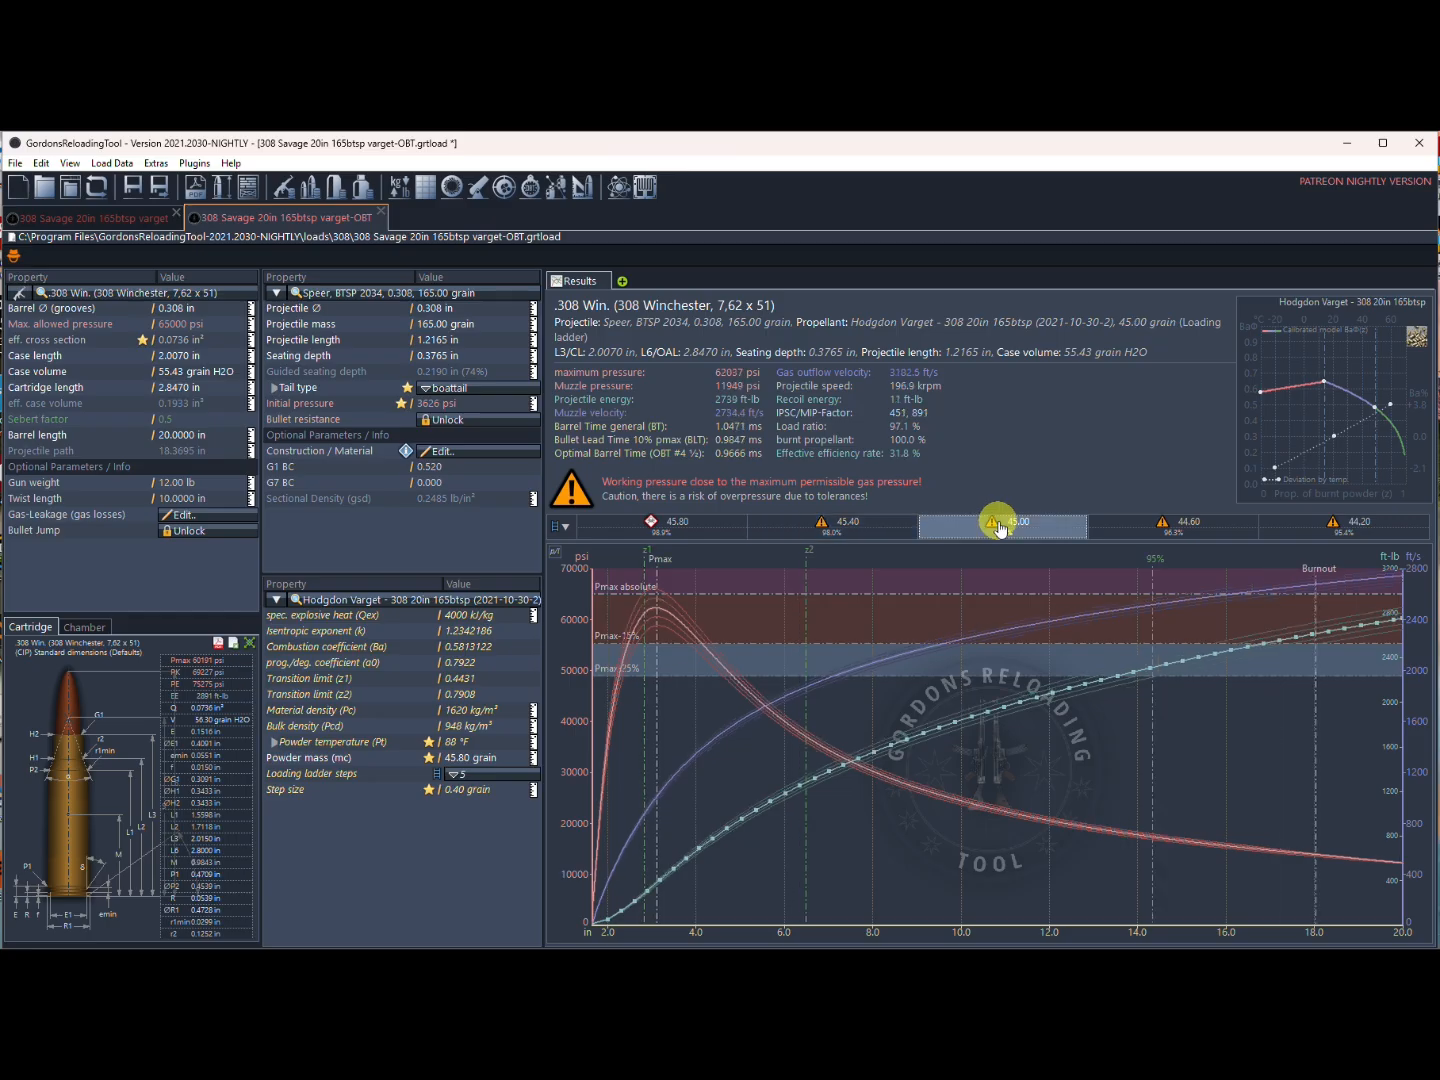
{"action": "left_click", "coordinate": [1166, 533]}
Set the powder temperature of the OBT load to 79 °F.
{"action": "left_click", "coordinate": [467, 745]}
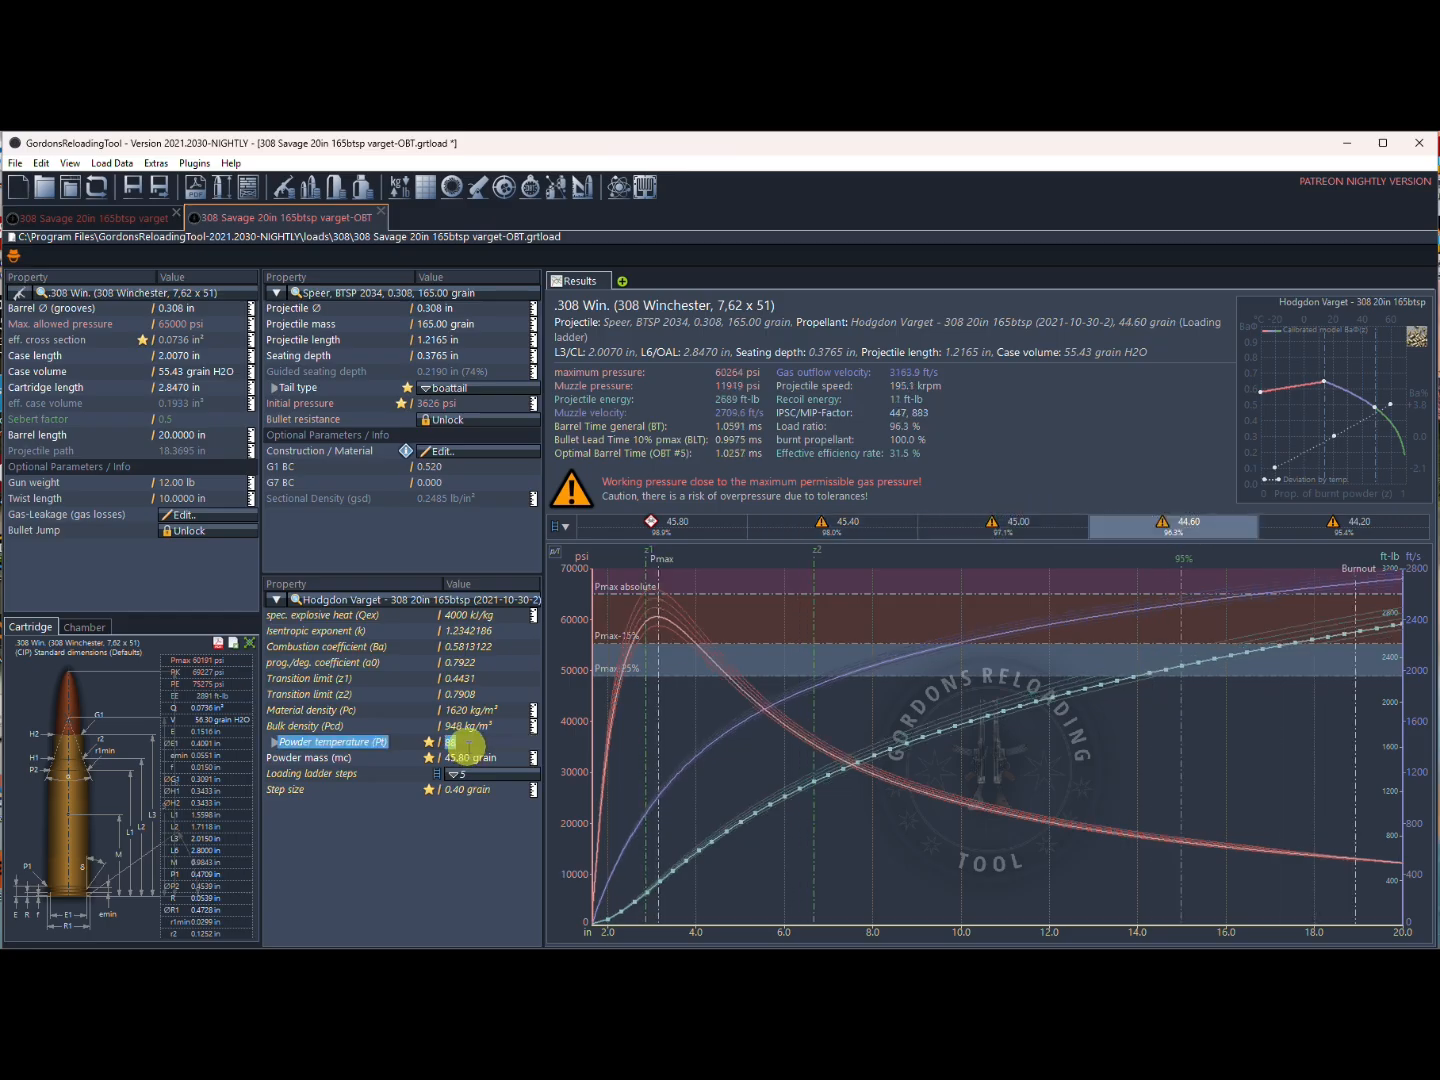
{"action": "type", "text": "79"}
{"action": "key", "text": "Return"}
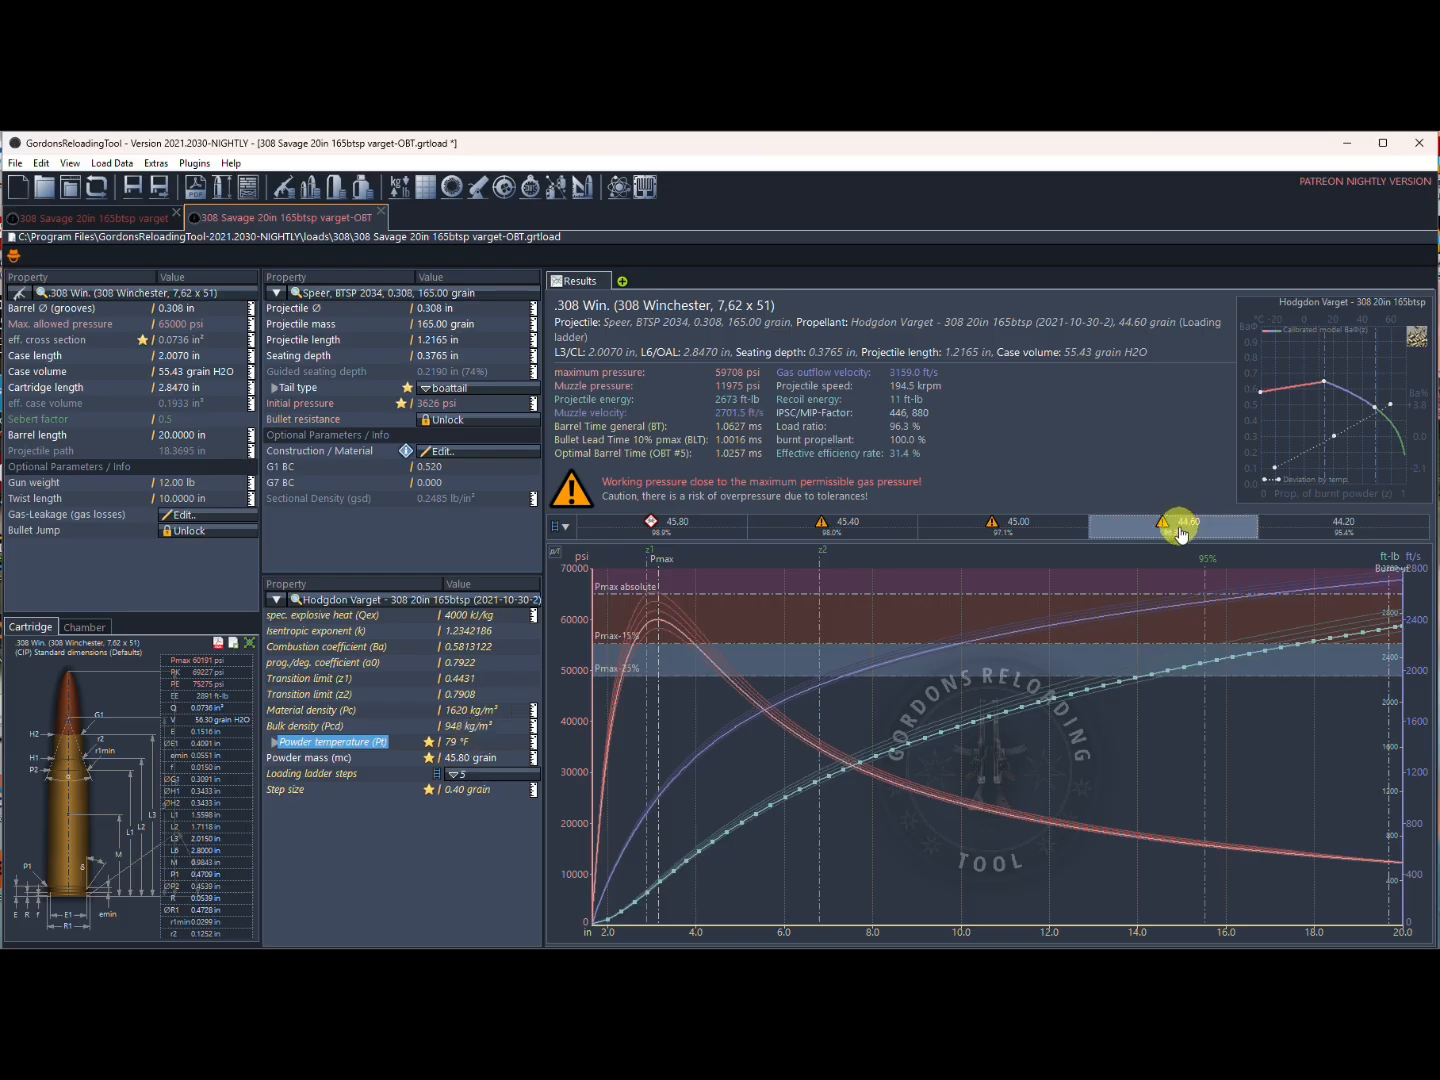
Review the results for the 45.00, 45.40, 44.20 and 45.80 grain ladder charges at 79 °F.
{"action": "left_click", "coordinate": [1025, 532]}
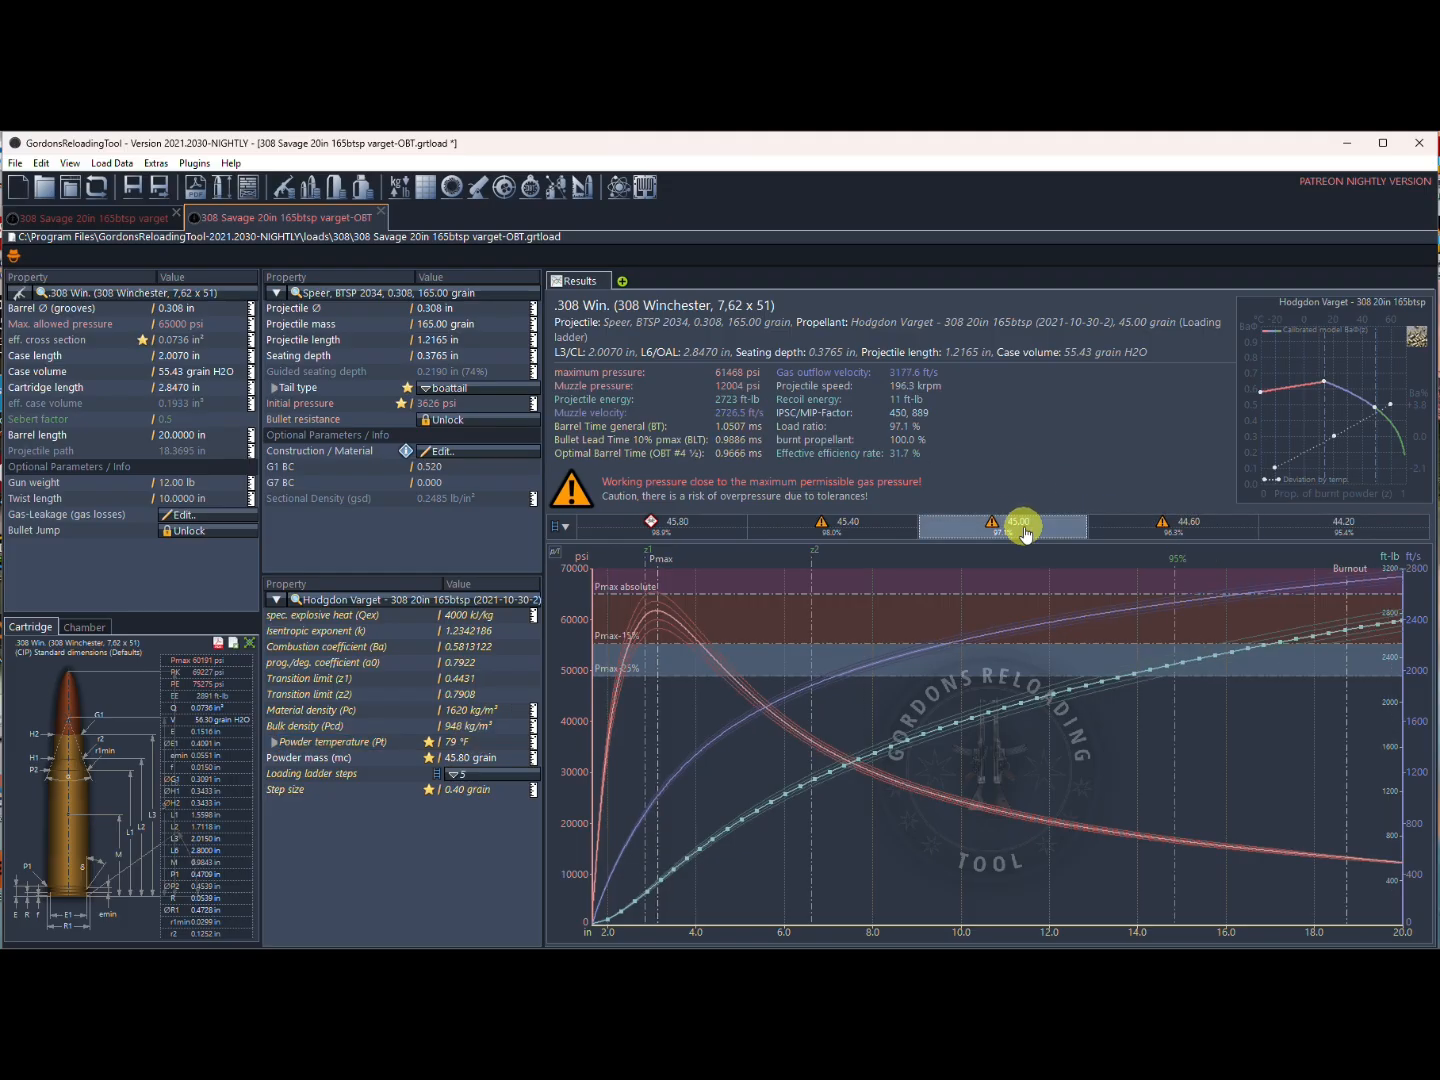
{"action": "left_click", "coordinate": [841, 528]}
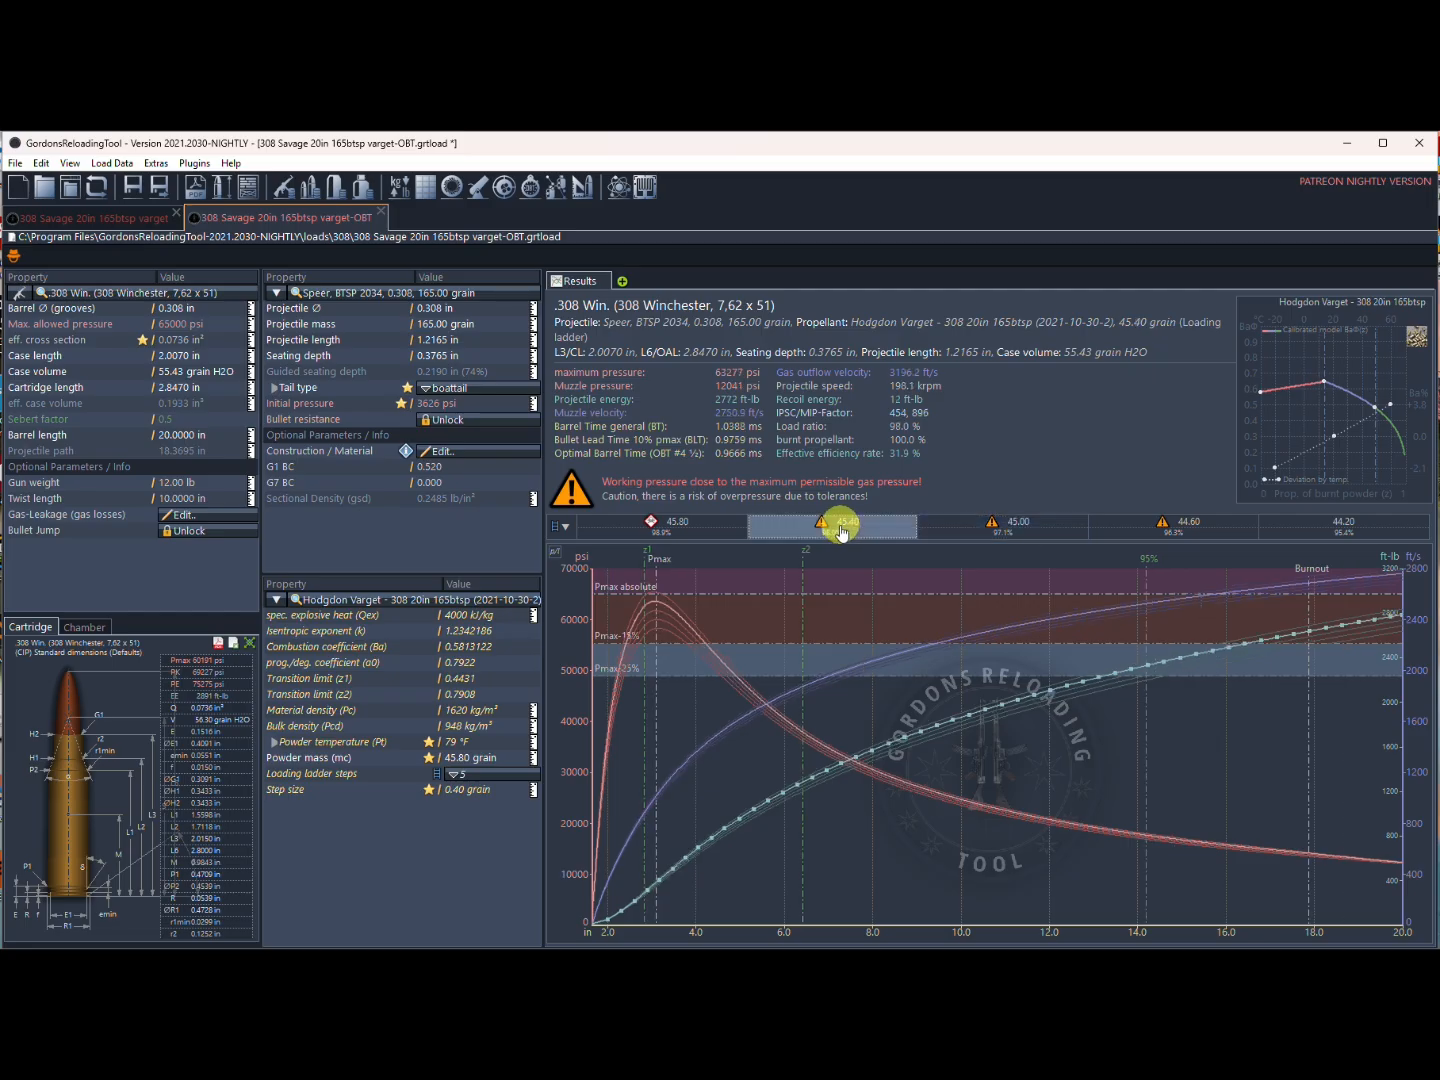
{"action": "left_click", "coordinate": [1334, 530]}
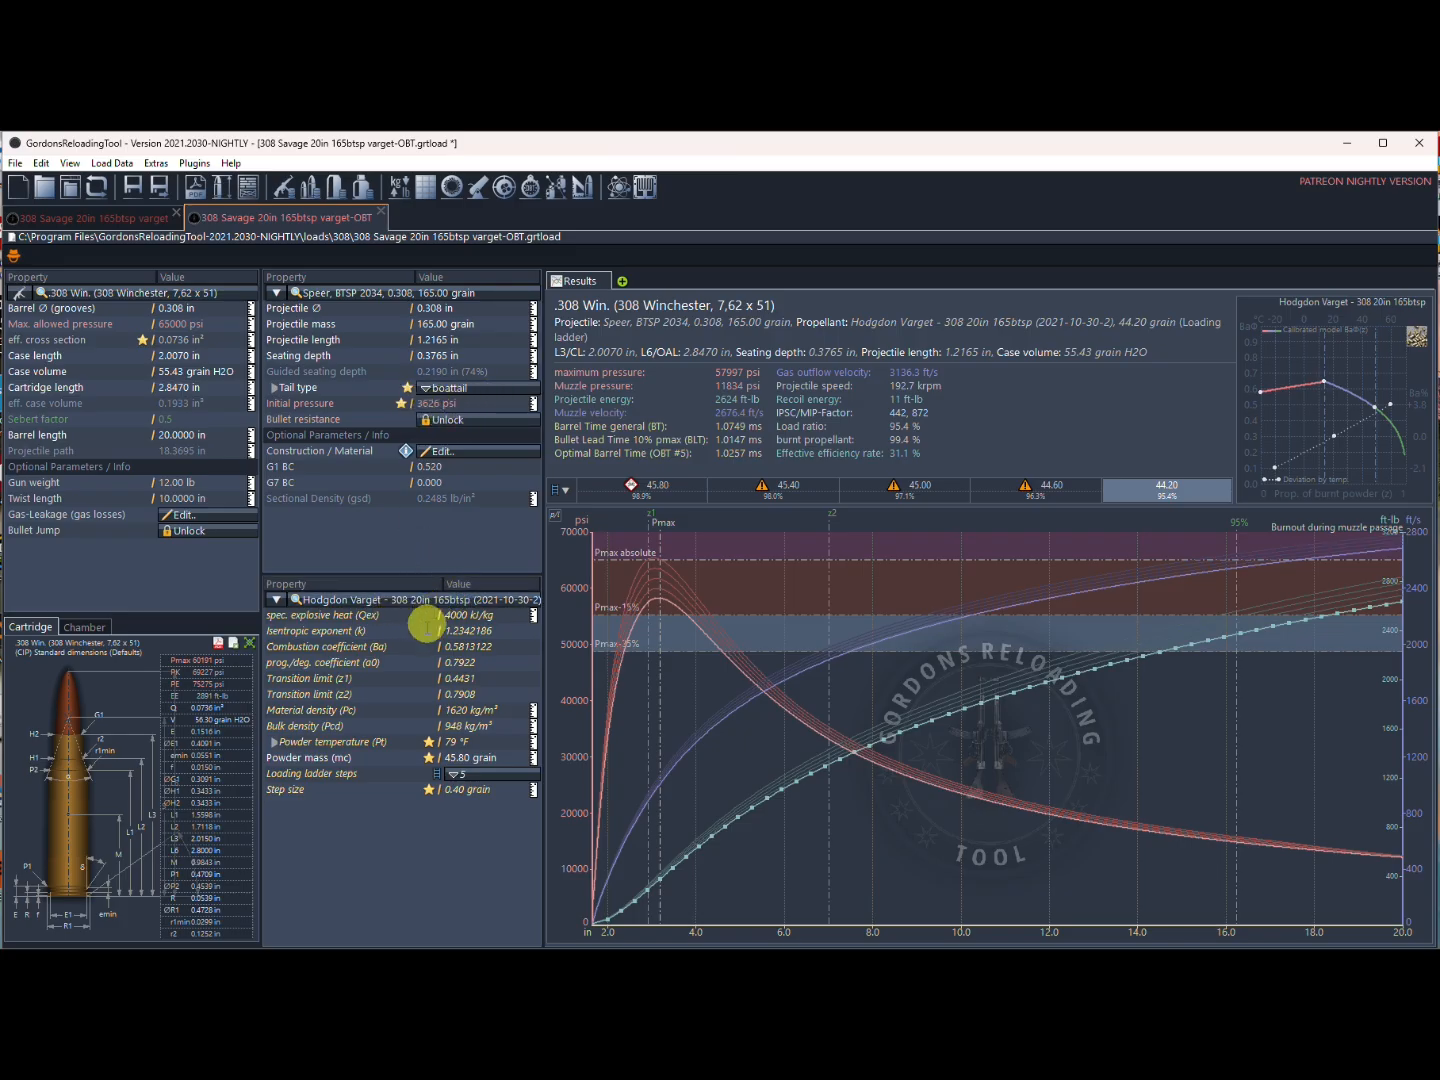
{"action": "left_click", "coordinate": [419, 662]}
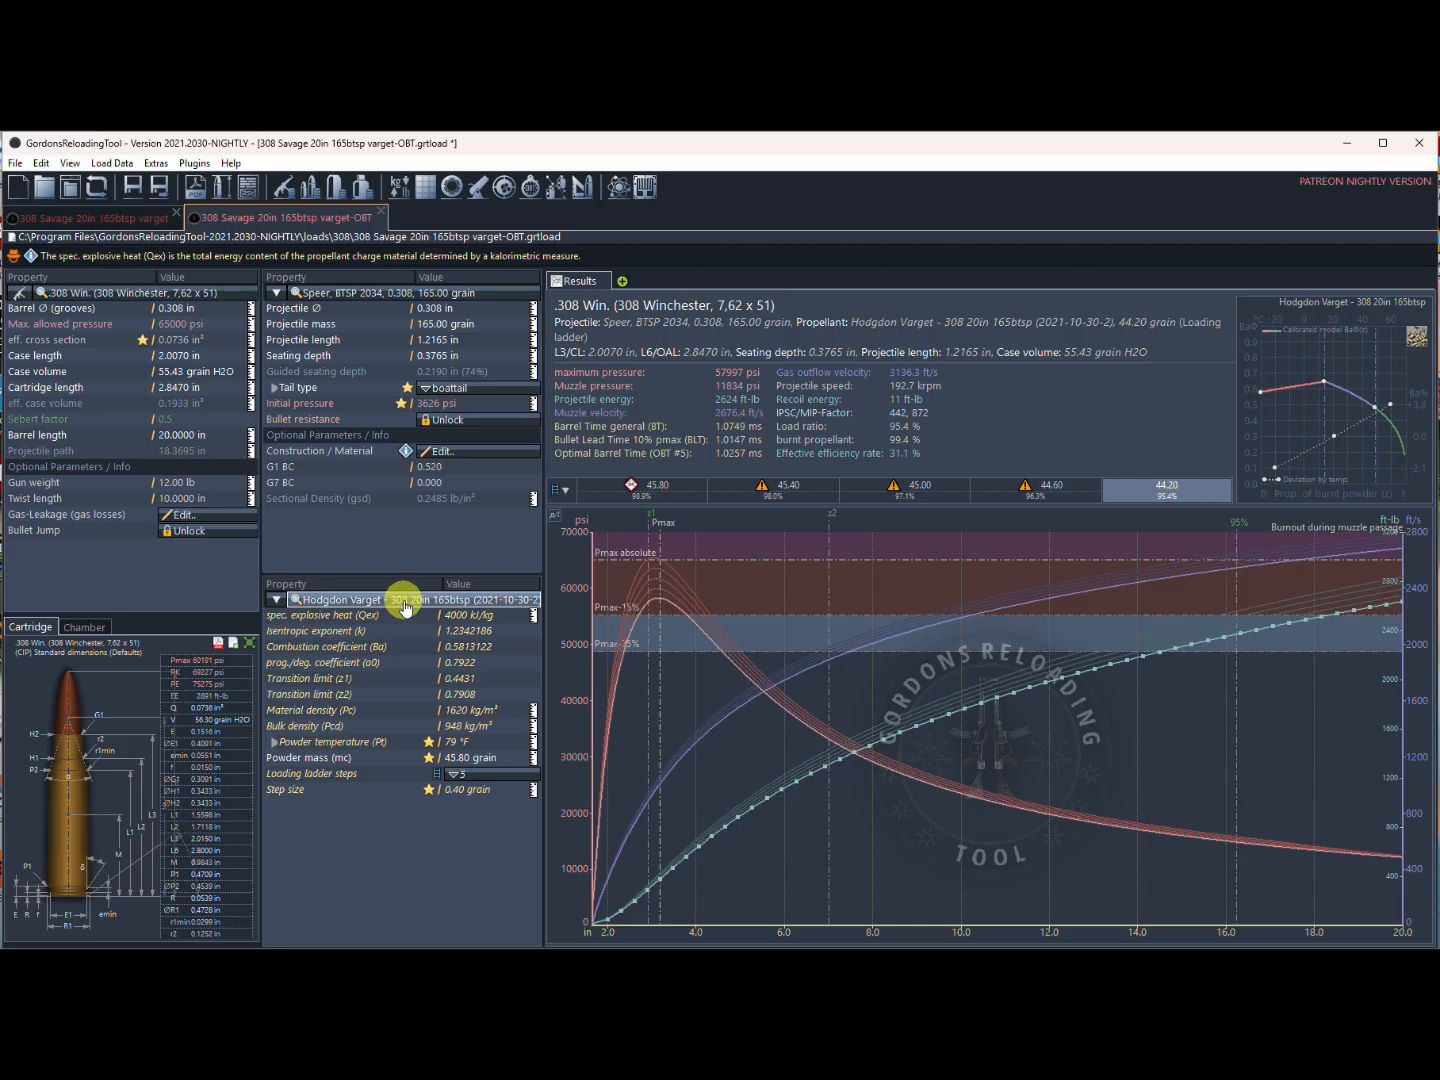
{"action": "left_click", "coordinate": [648, 485]}
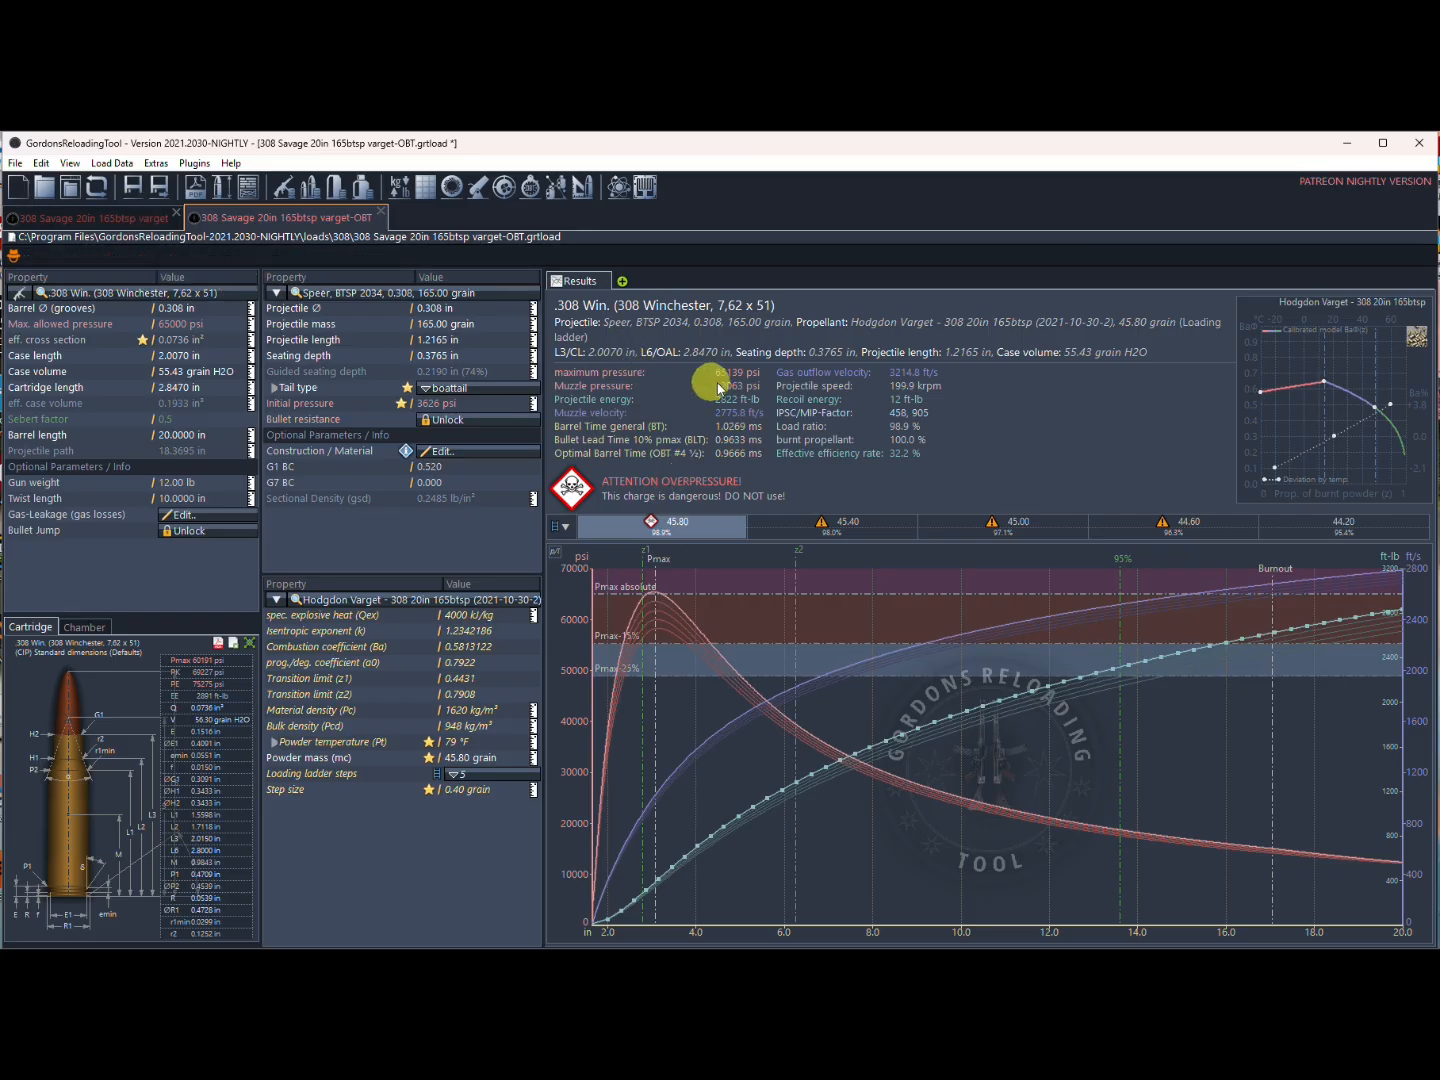
Apply the Hodgdon Varget 2021-10-30-2 entry from the GRT database to the original 308 Savage 20in 165btsp varget load.
{"action": "left_click", "coordinate": [125, 217]}
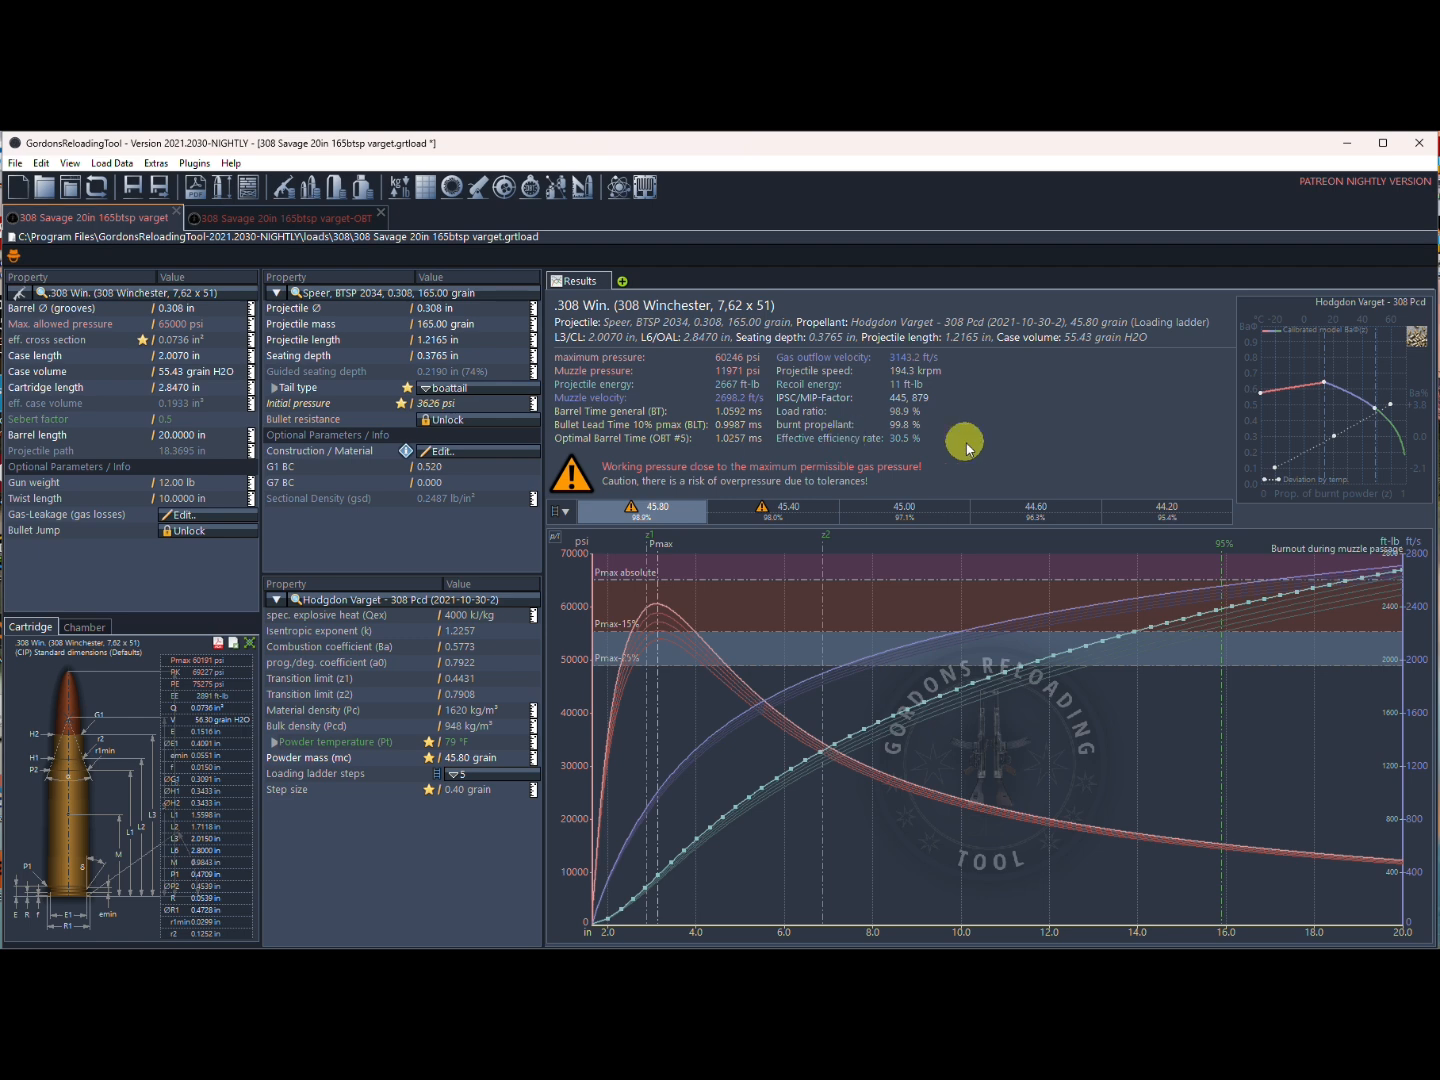
{"action": "mouse_move", "coordinate": [642, 563]}
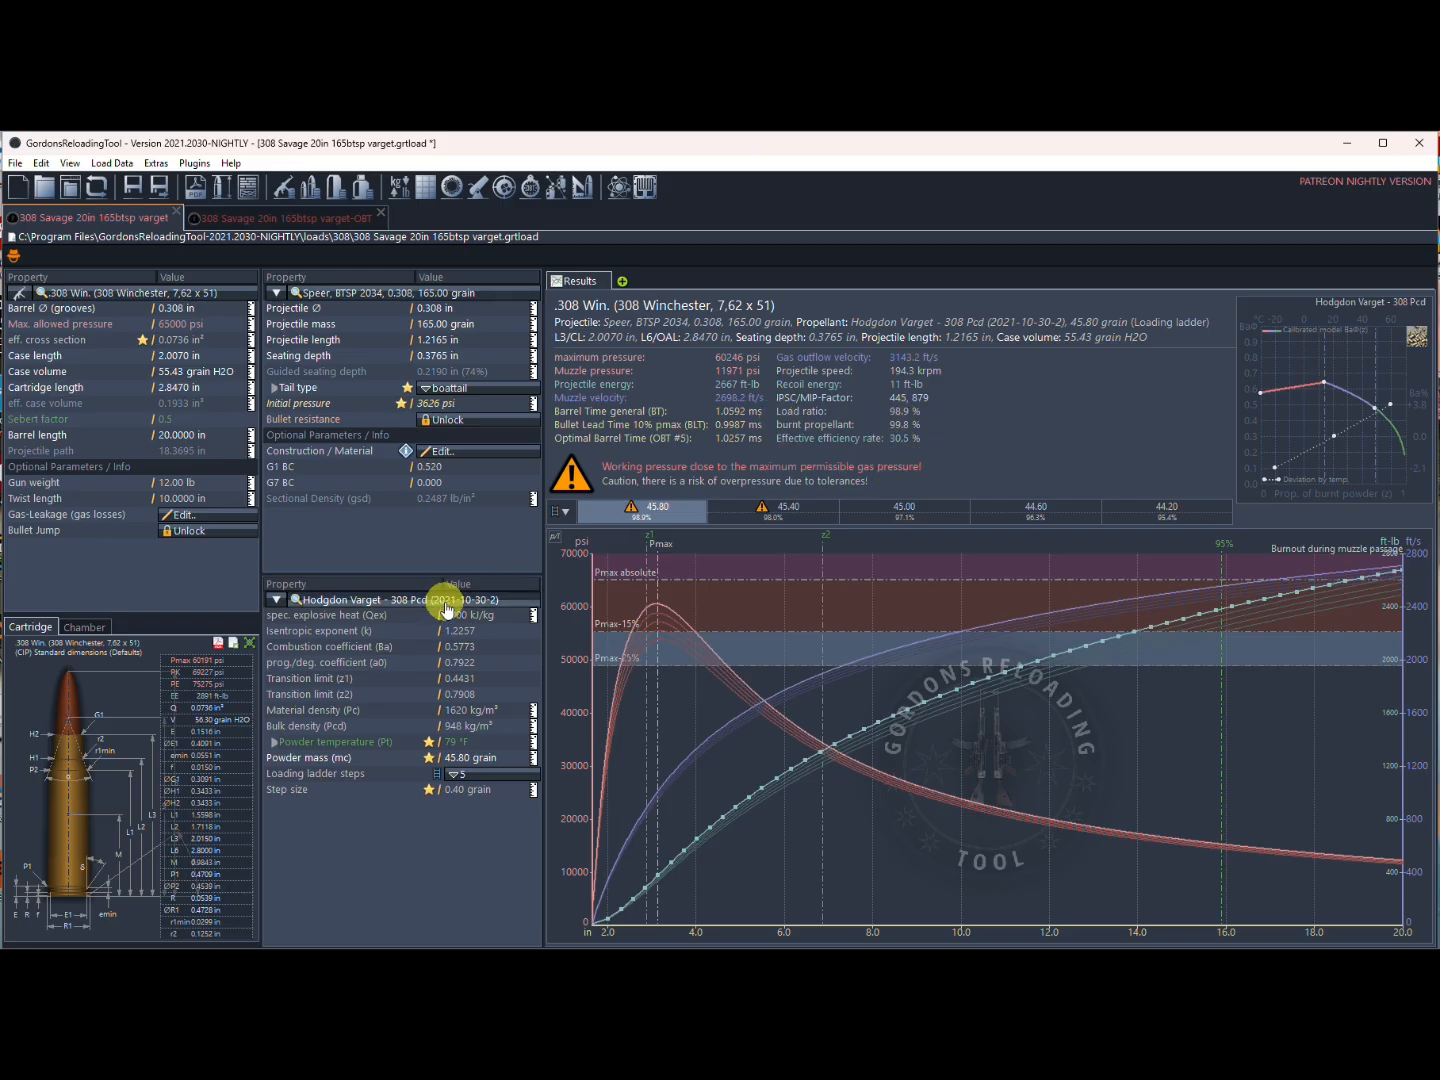
{"action": "double_click", "coordinate": [440, 599]}
{"action": "left_click", "coordinate": [485, 283]}
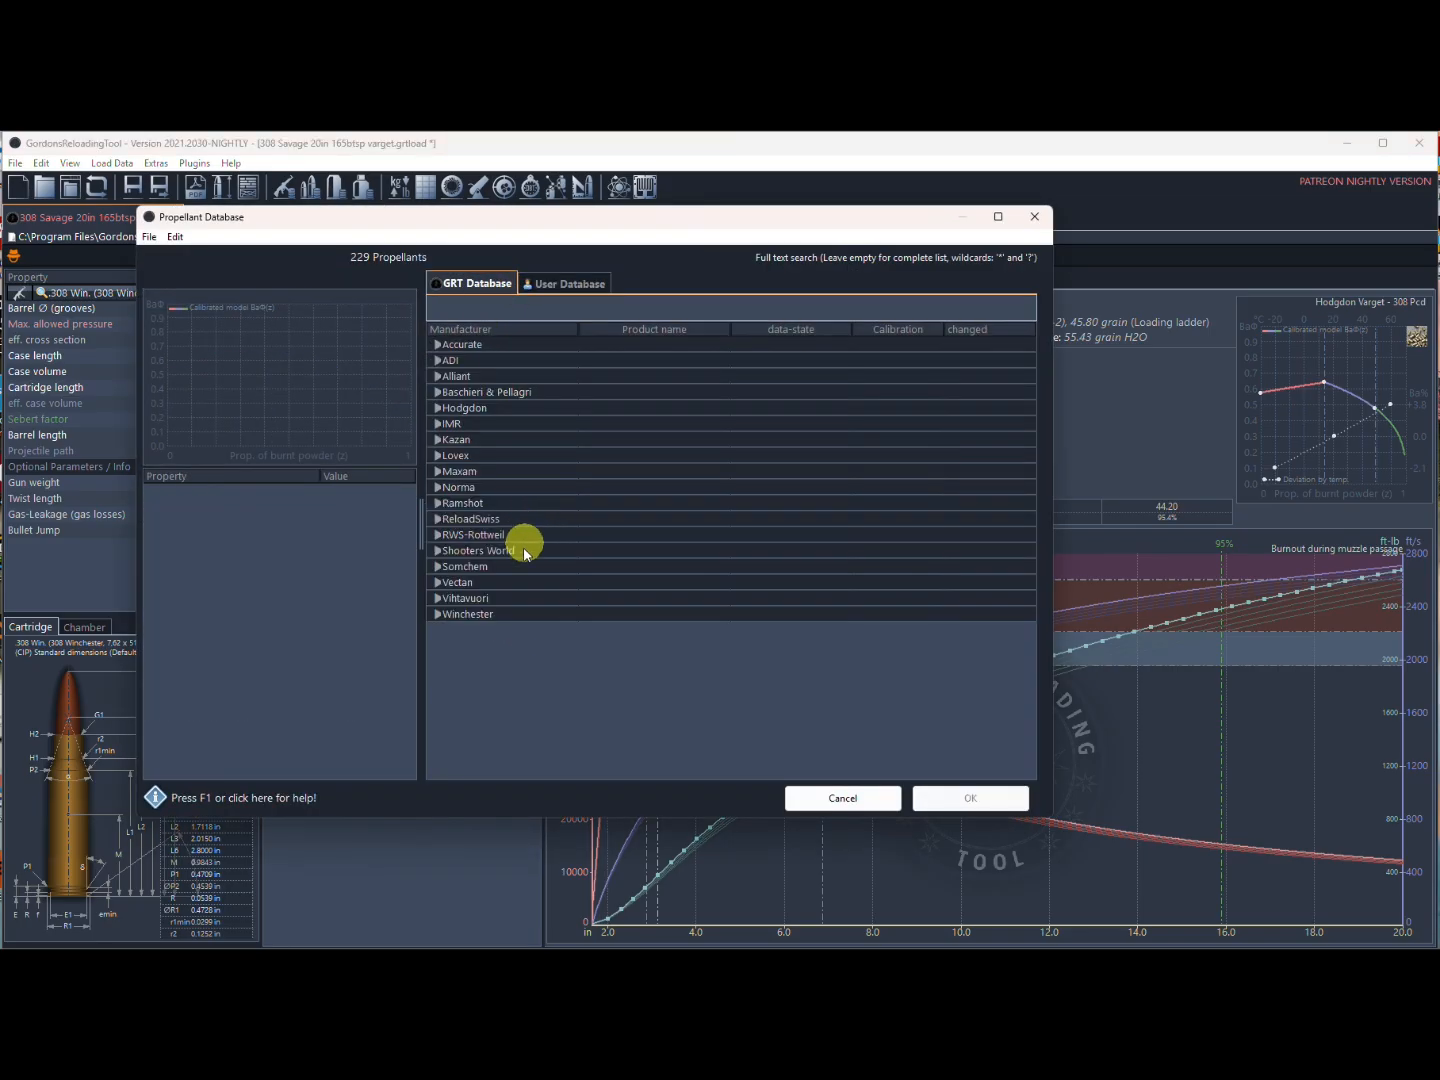
{"action": "left_click", "coordinate": [497, 410]}
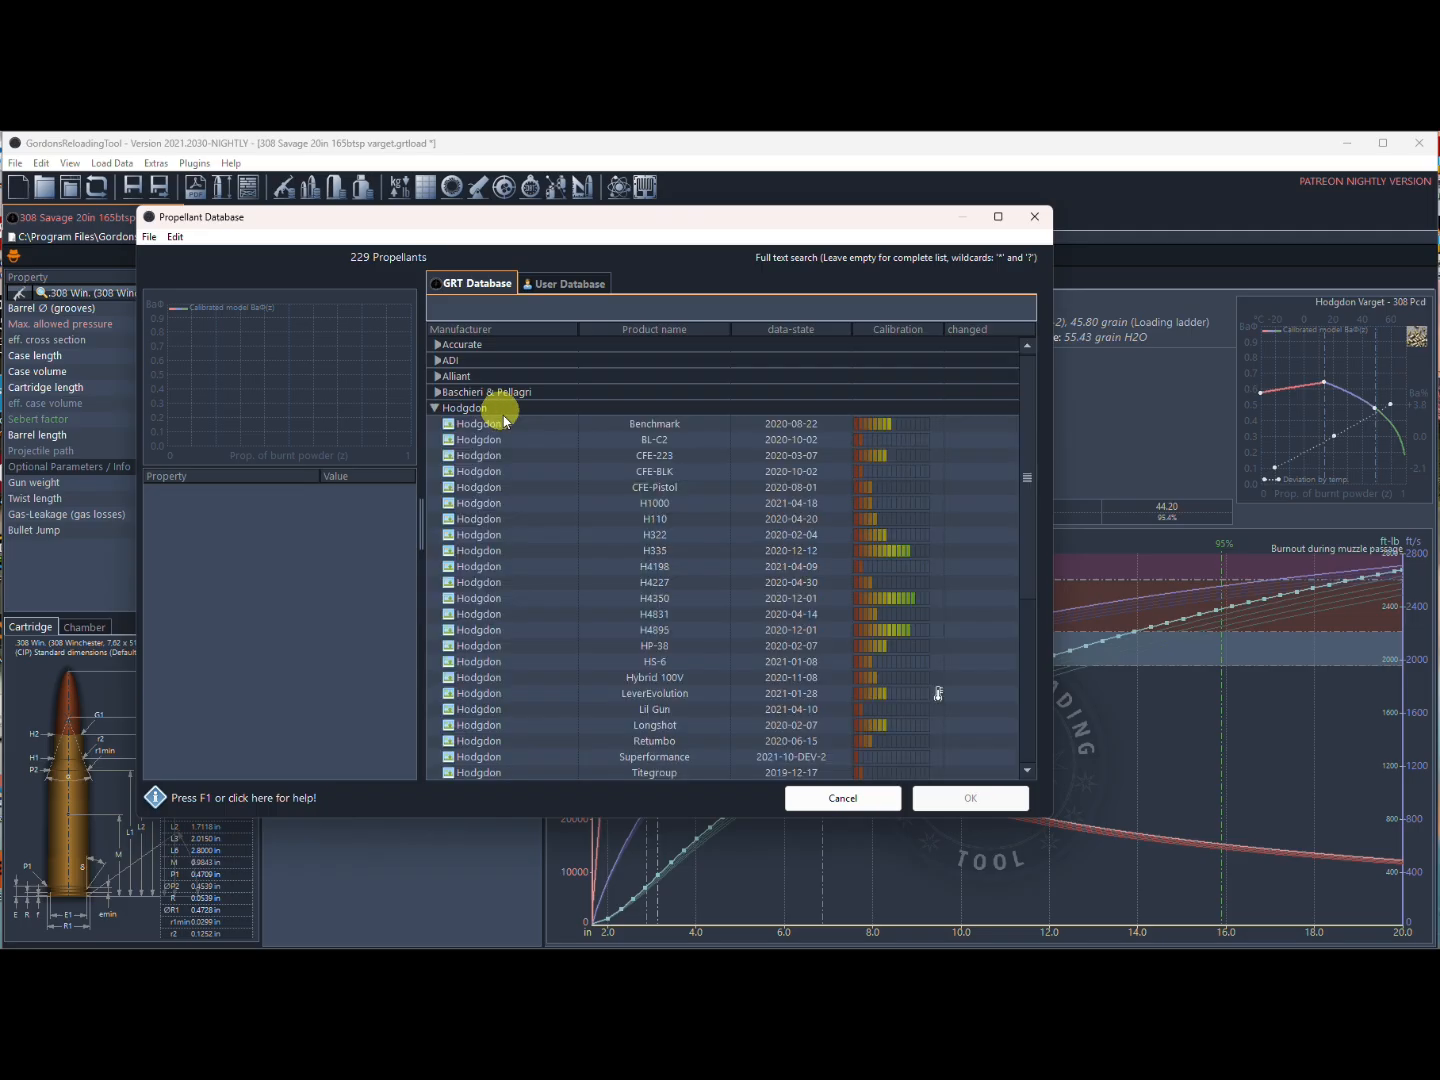
{"action": "scroll", "coordinate": [685, 620], "scroll_direction": "down", "scroll_amount": 5}
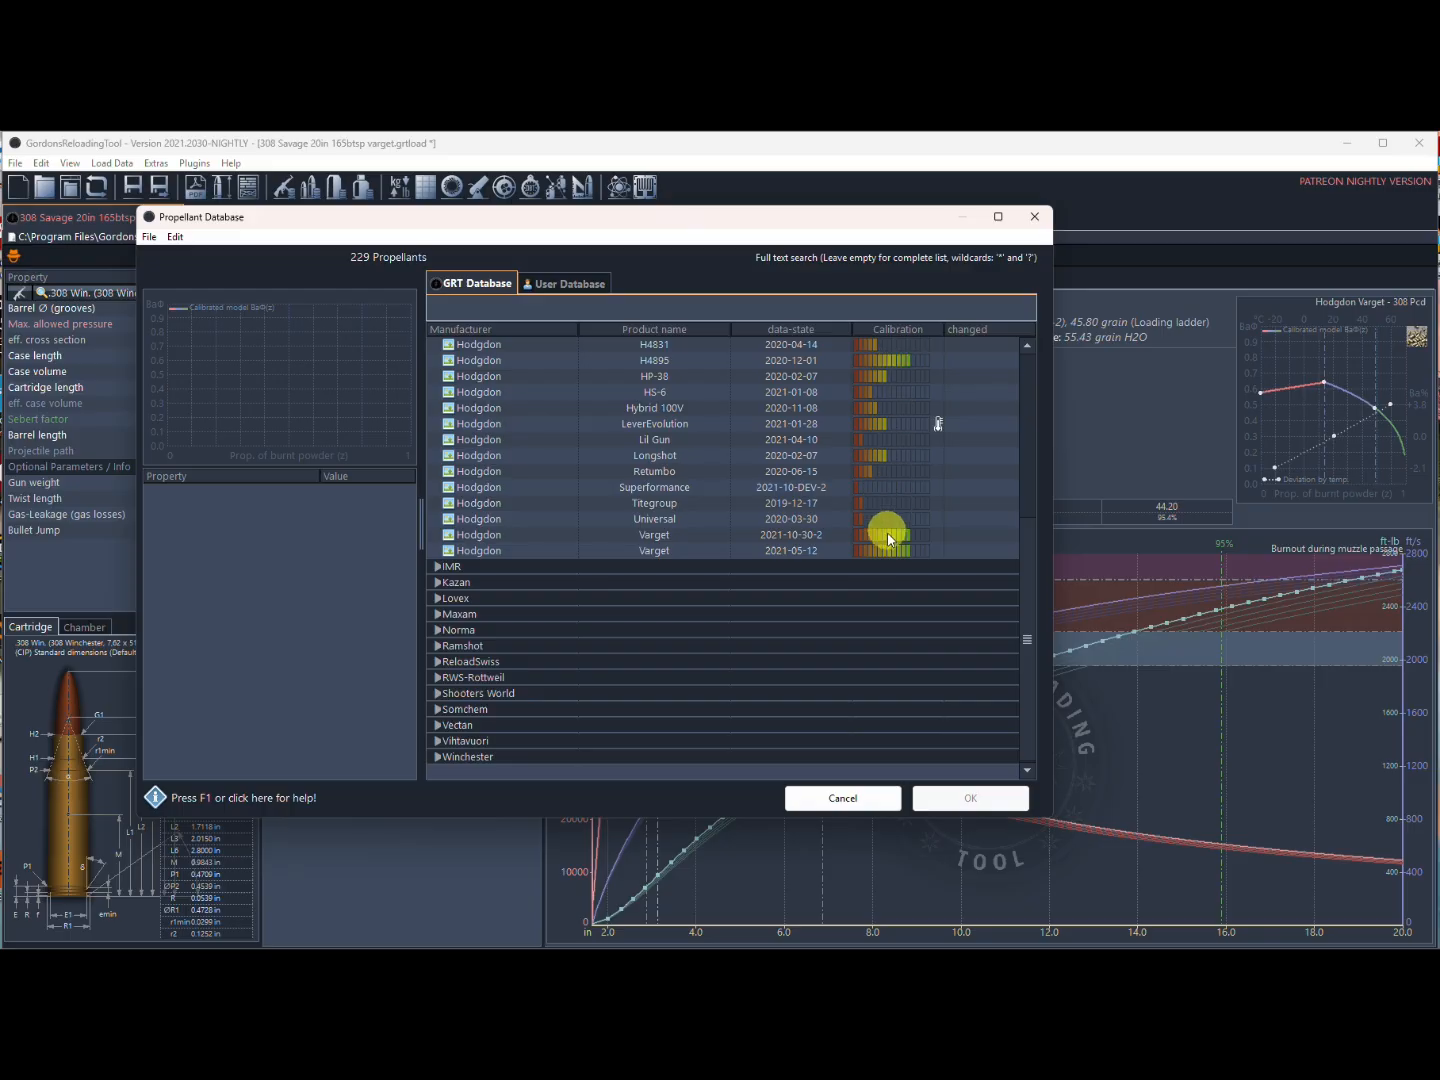
{"action": "left_click", "coordinate": [655, 537]}
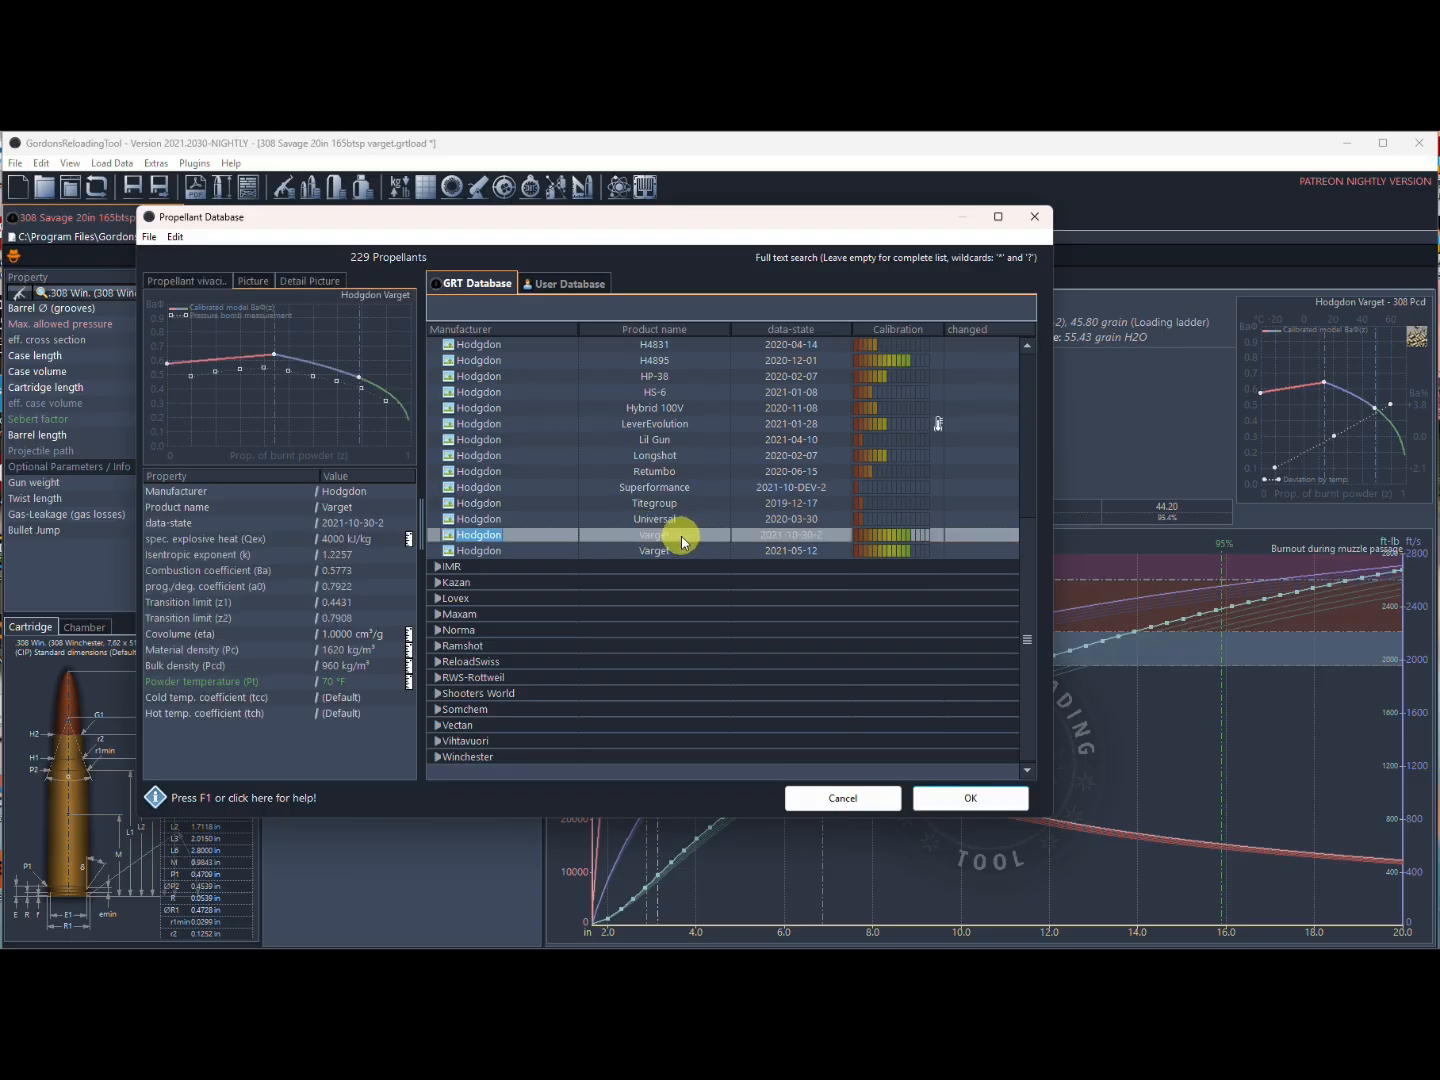
{"action": "double_click", "coordinate": [684, 541]}
Inspect the Calibration/Quality value of the Varget - 308 Pcd entry in the user database and close it without changes.
{"action": "left_click", "coordinate": [460, 597]}
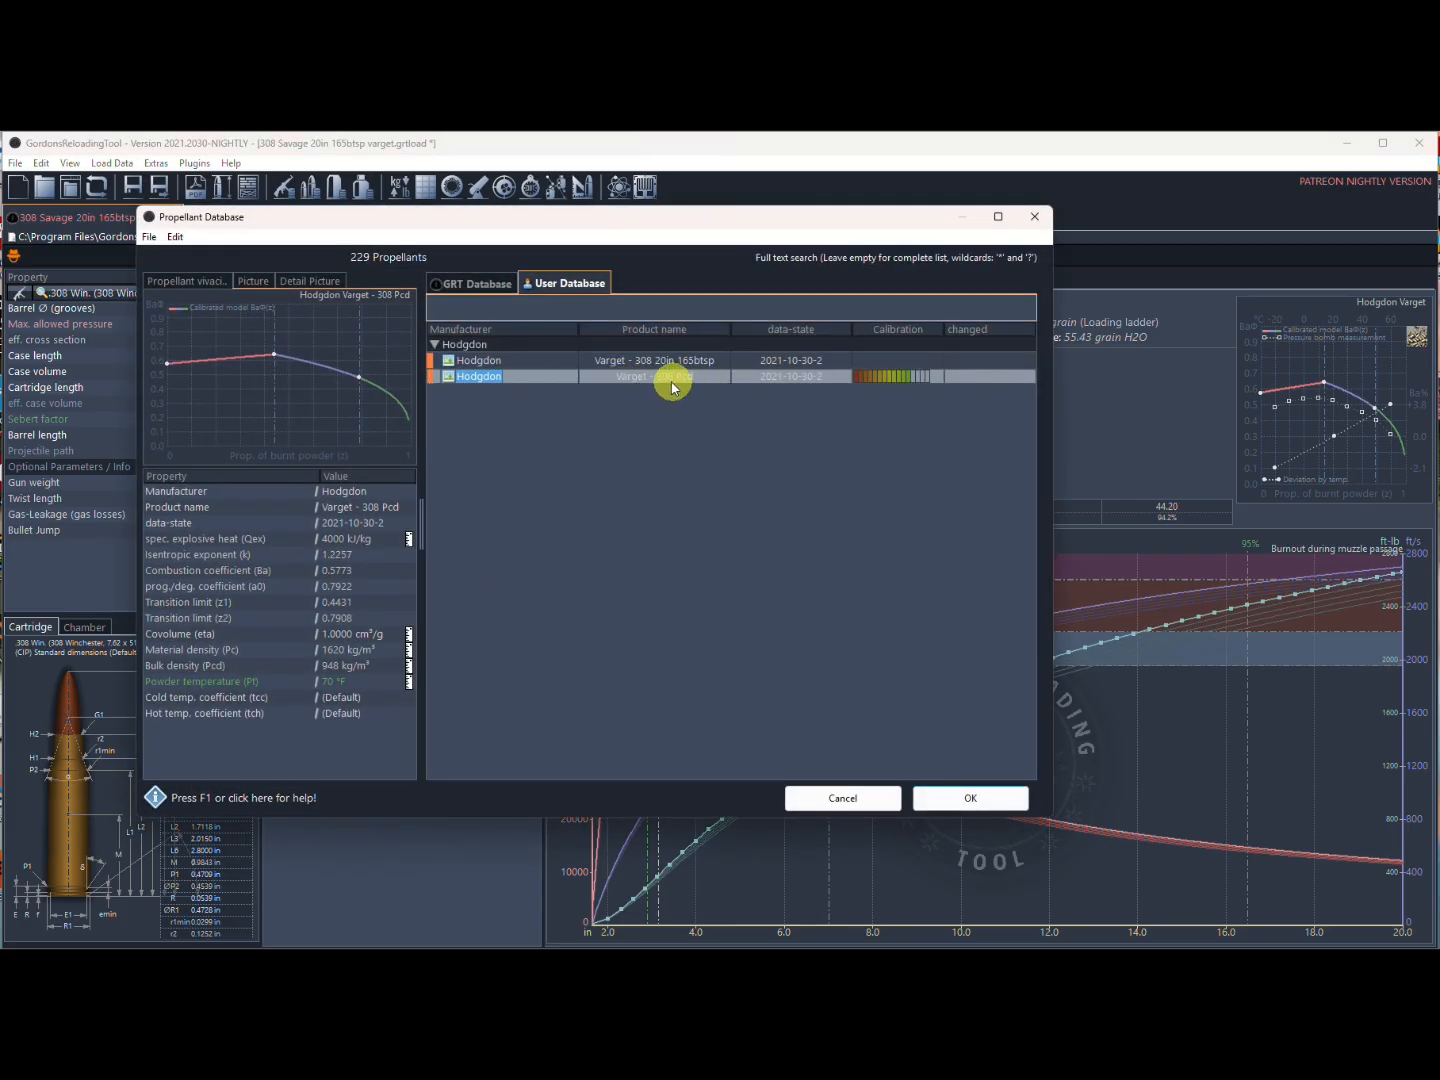
{"action": "left_click", "coordinate": [474, 284]}
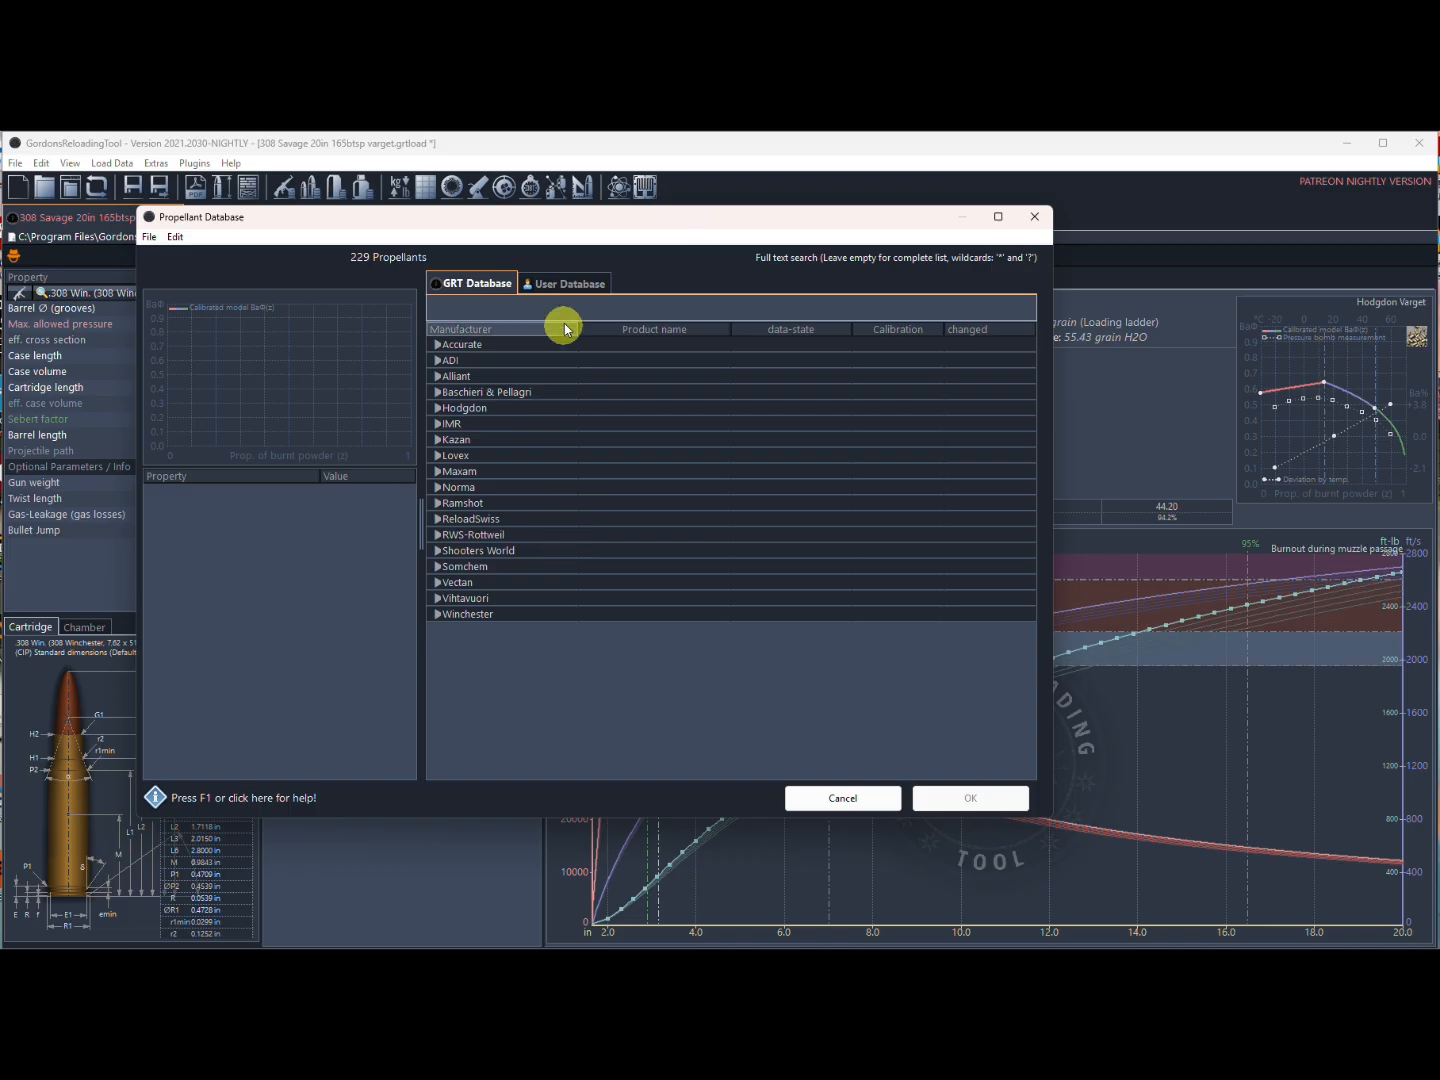
{"action": "left_click", "coordinate": [565, 287]}
{"action": "right_click", "coordinate": [720, 374]}
{"action": "left_click", "coordinate": [756, 451]}
{"action": "scroll", "coordinate": [800, 532], "scroll_direction": "down", "scroll_amount": 1}
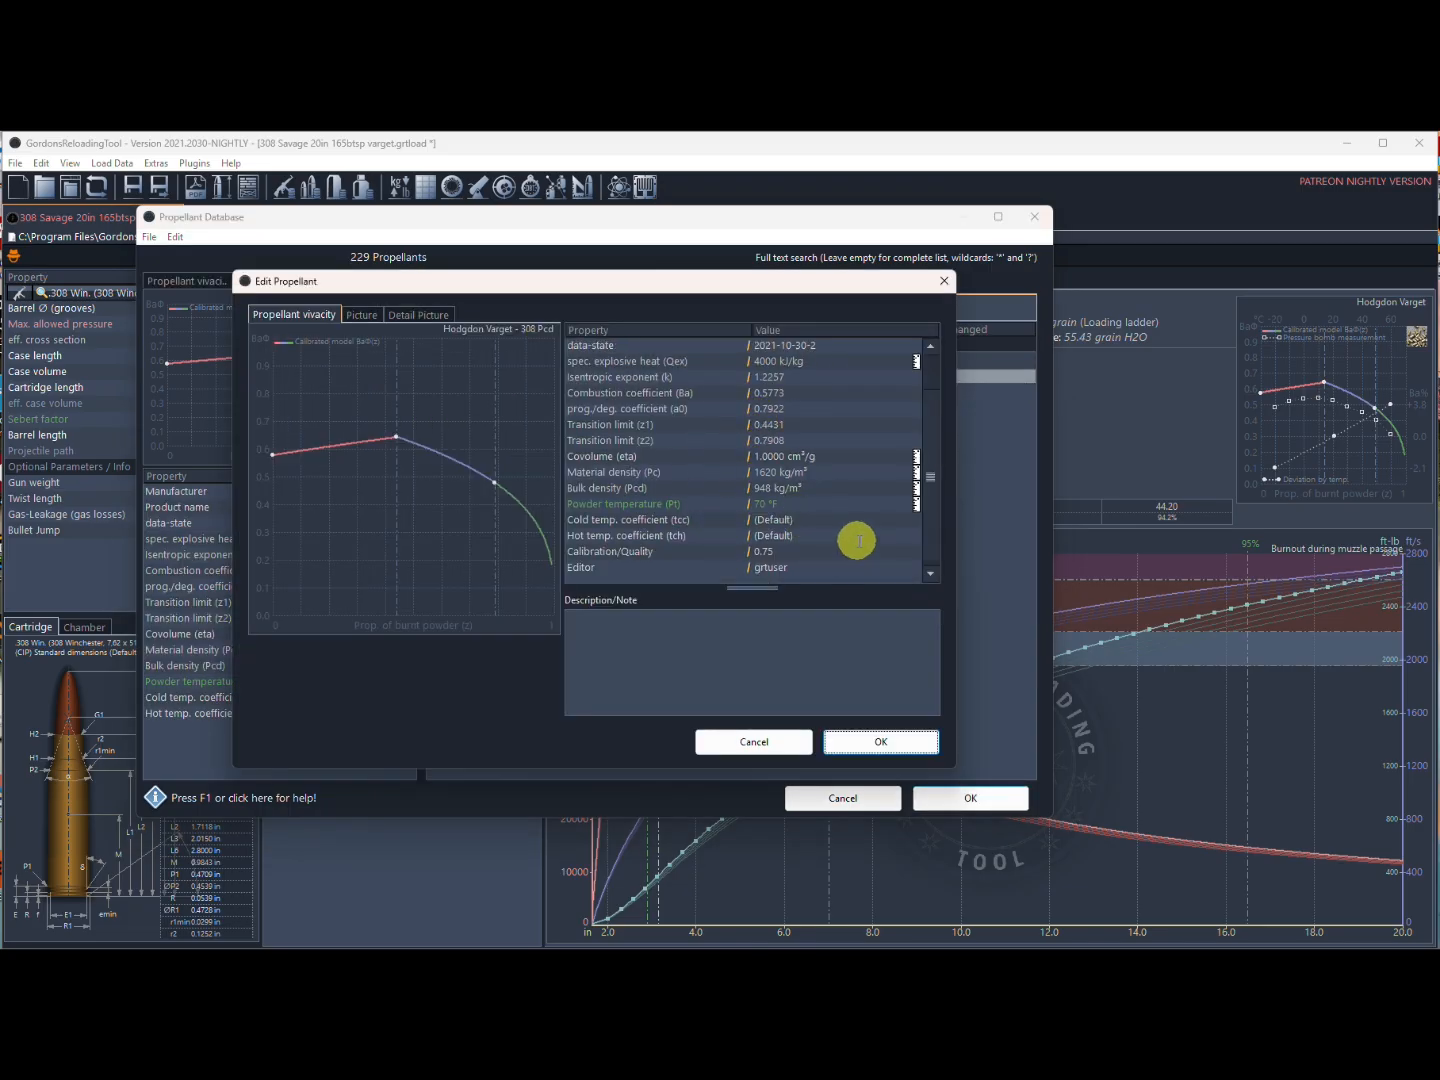
{"action": "left_click", "coordinate": [776, 553]}
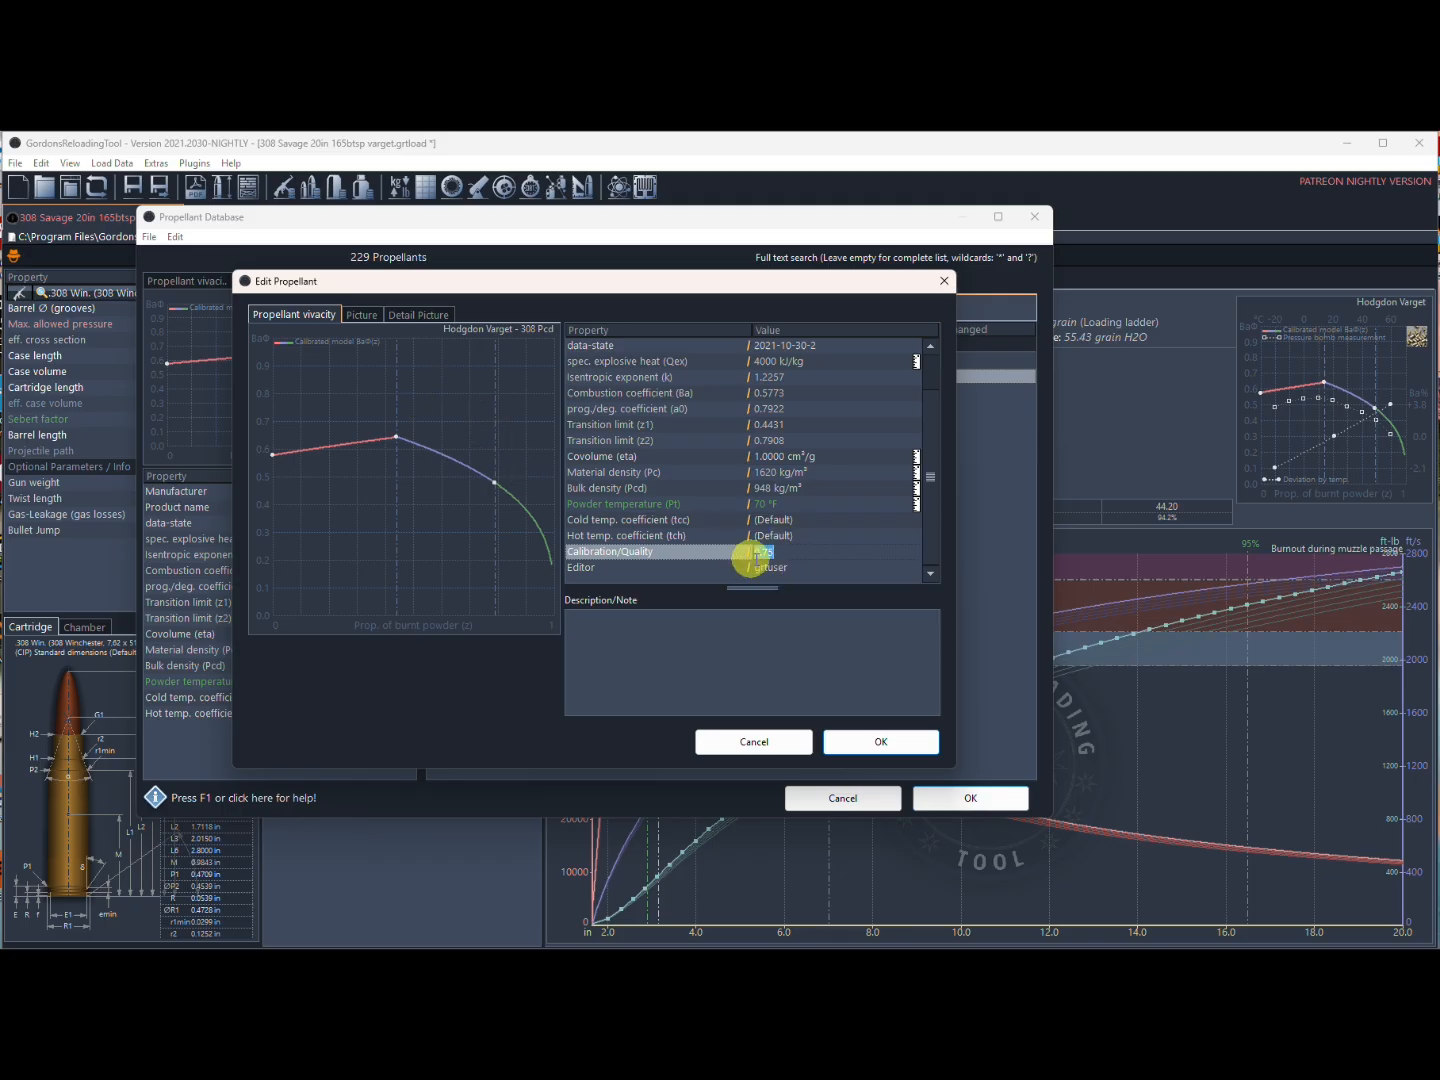
{"action": "left_click", "coordinate": [760, 741]}
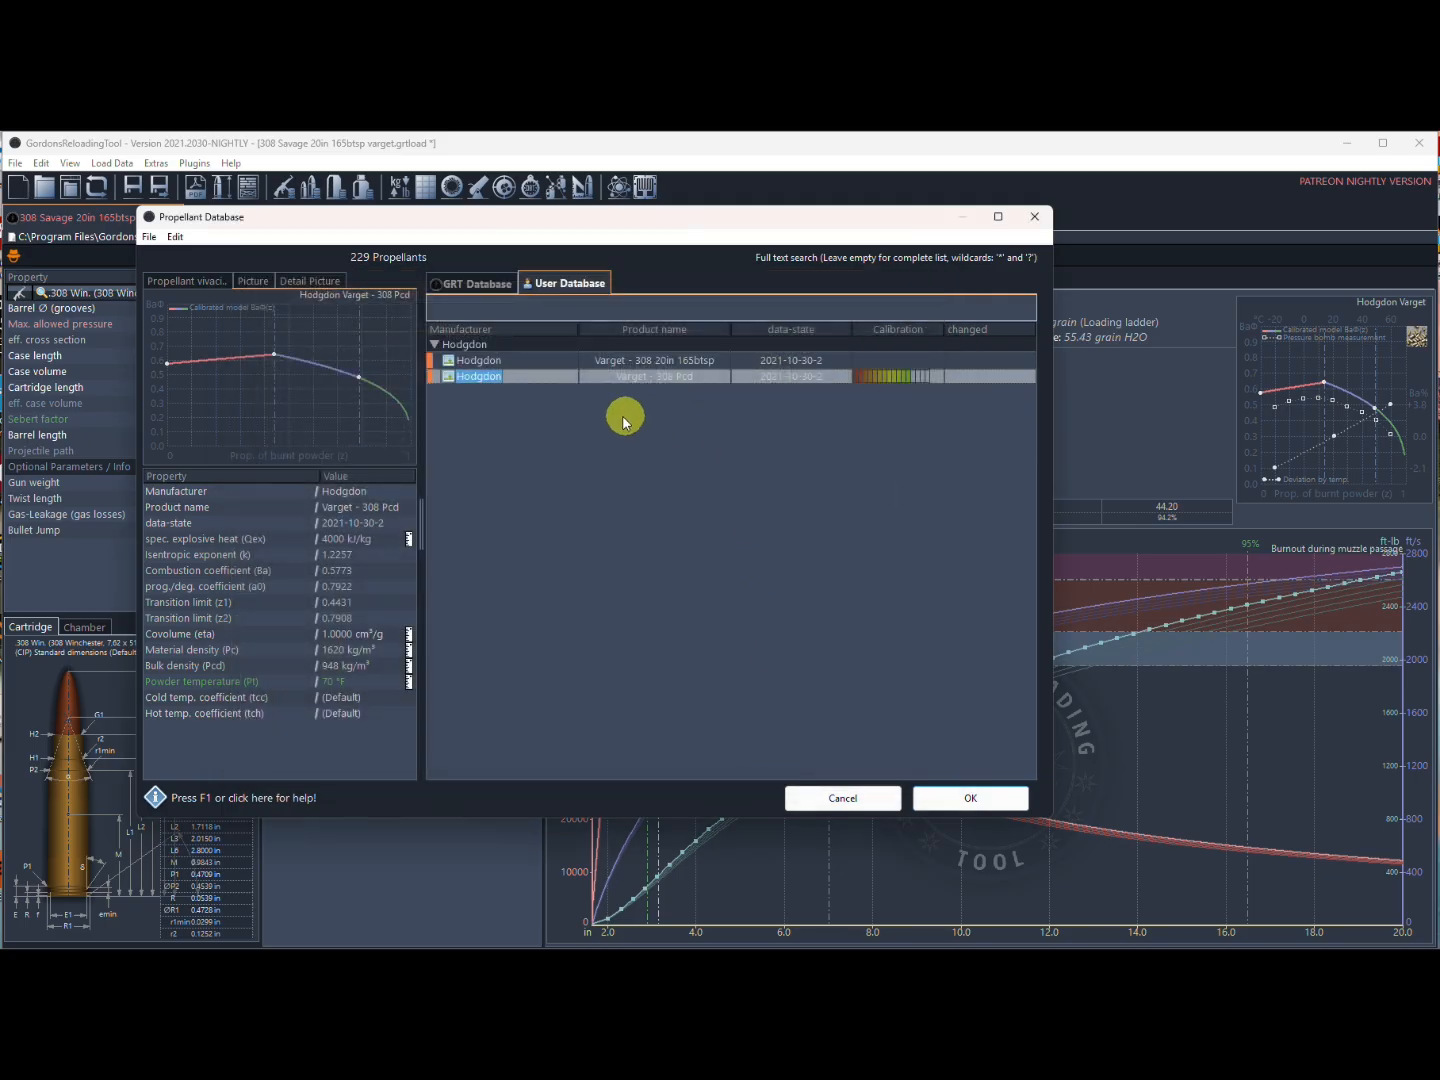
{"action": "left_click", "coordinate": [845, 800]}
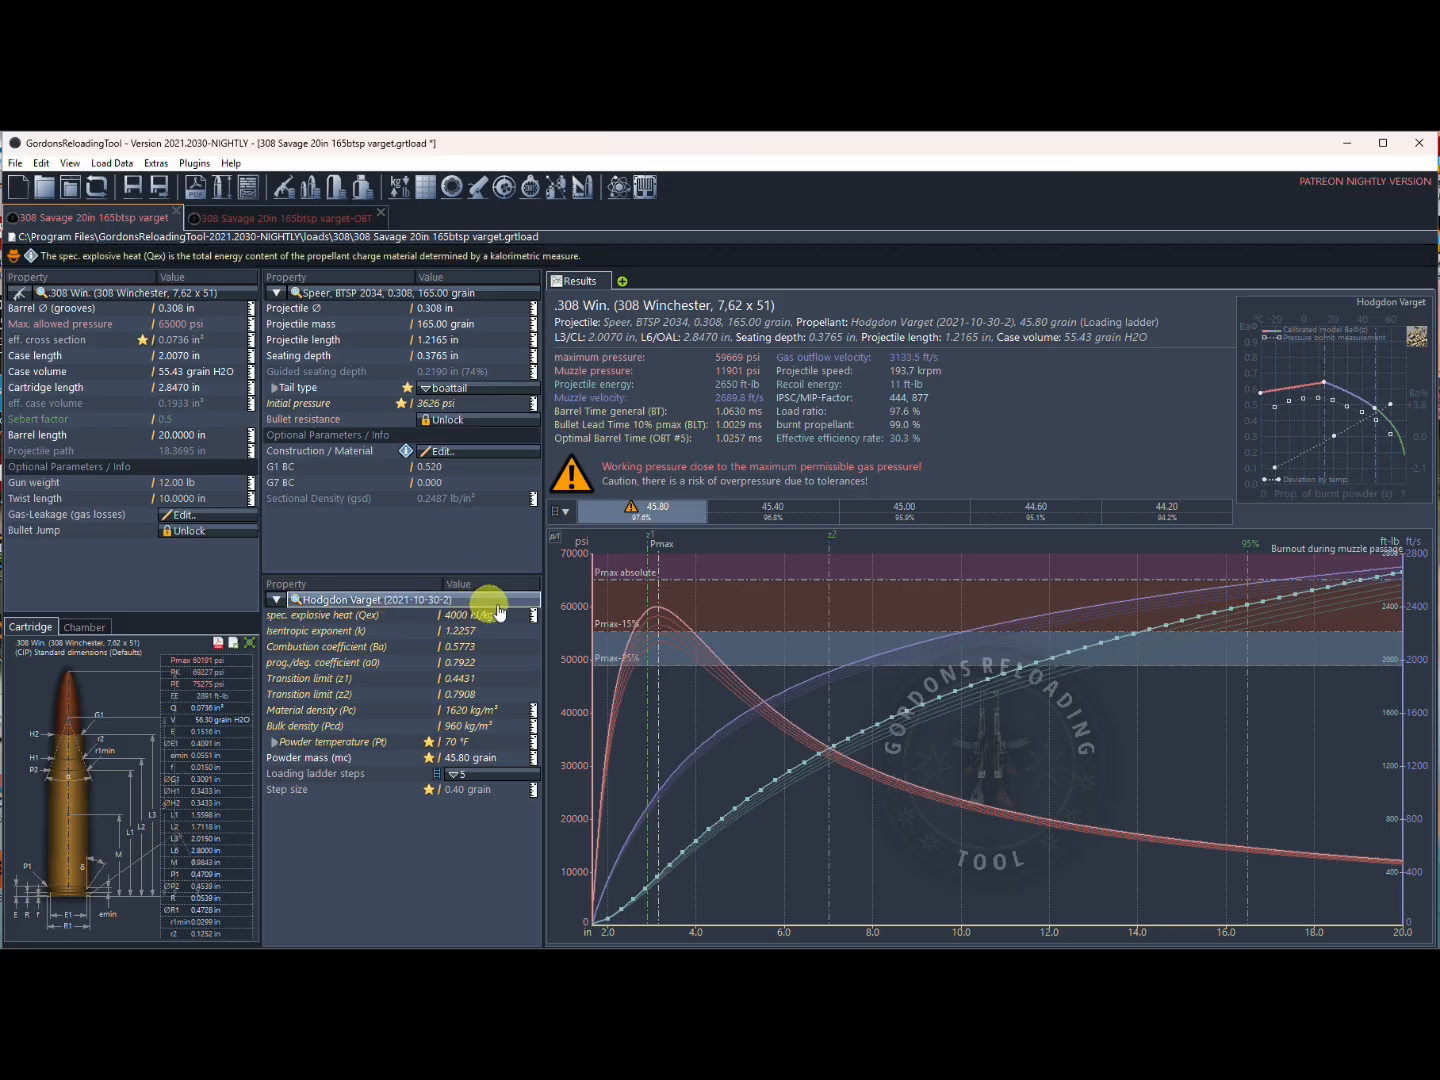
Apply the calibrated Varget - 308 20in 165btsp propellant to the original load and compare its results with the OBT load.
{"action": "double_click", "coordinate": [433, 605]}
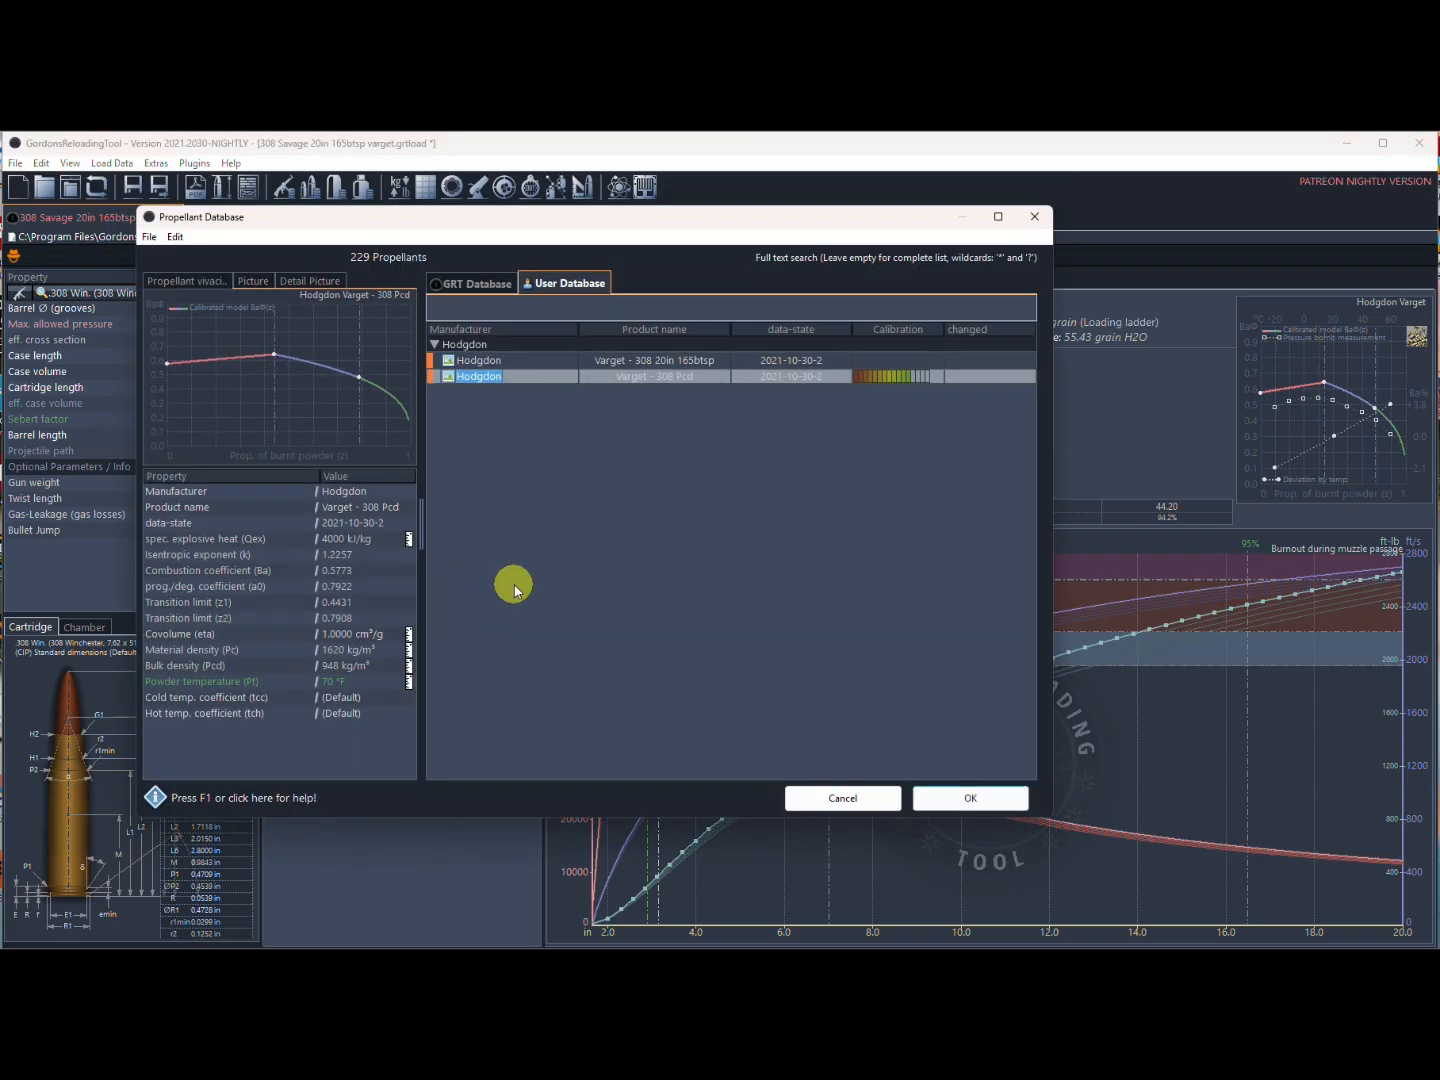
{"action": "left_click", "coordinate": [680, 361]}
{"action": "left_click", "coordinate": [964, 797]}
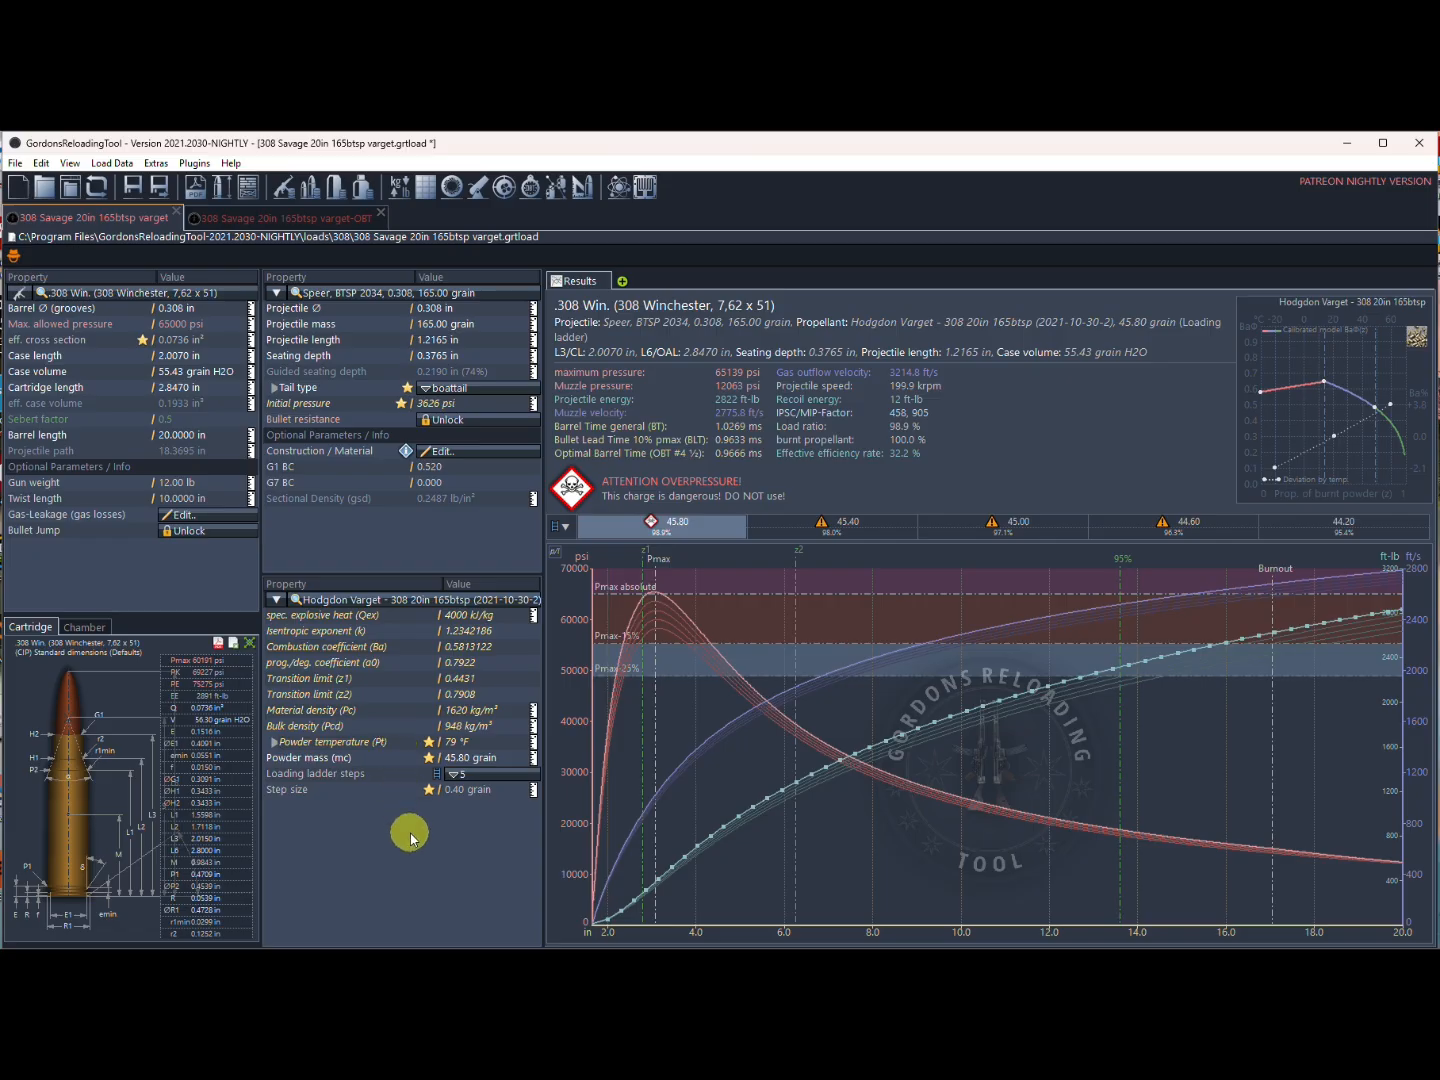
{"action": "left_click", "coordinate": [320, 220]}
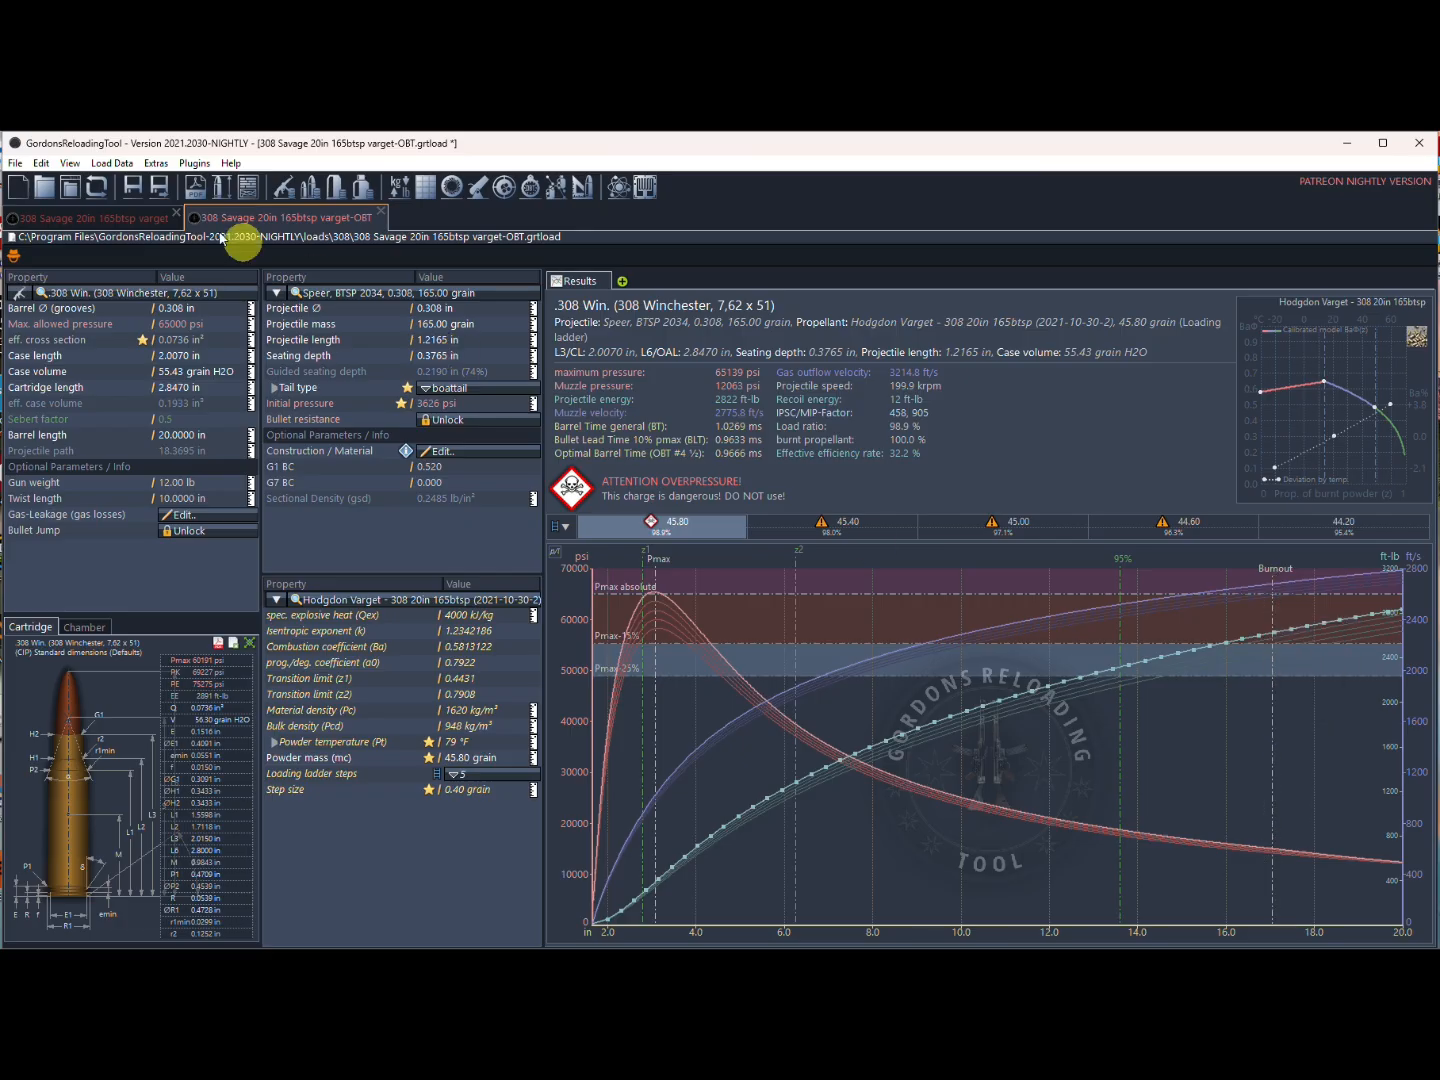
Apply the Varget - 308 Pcd propellant from the user database to the original 308 Savage 20in 165btsp varget load.
{"action": "left_click", "coordinate": [105, 217]}
{"action": "double_click", "coordinate": [472, 599]}
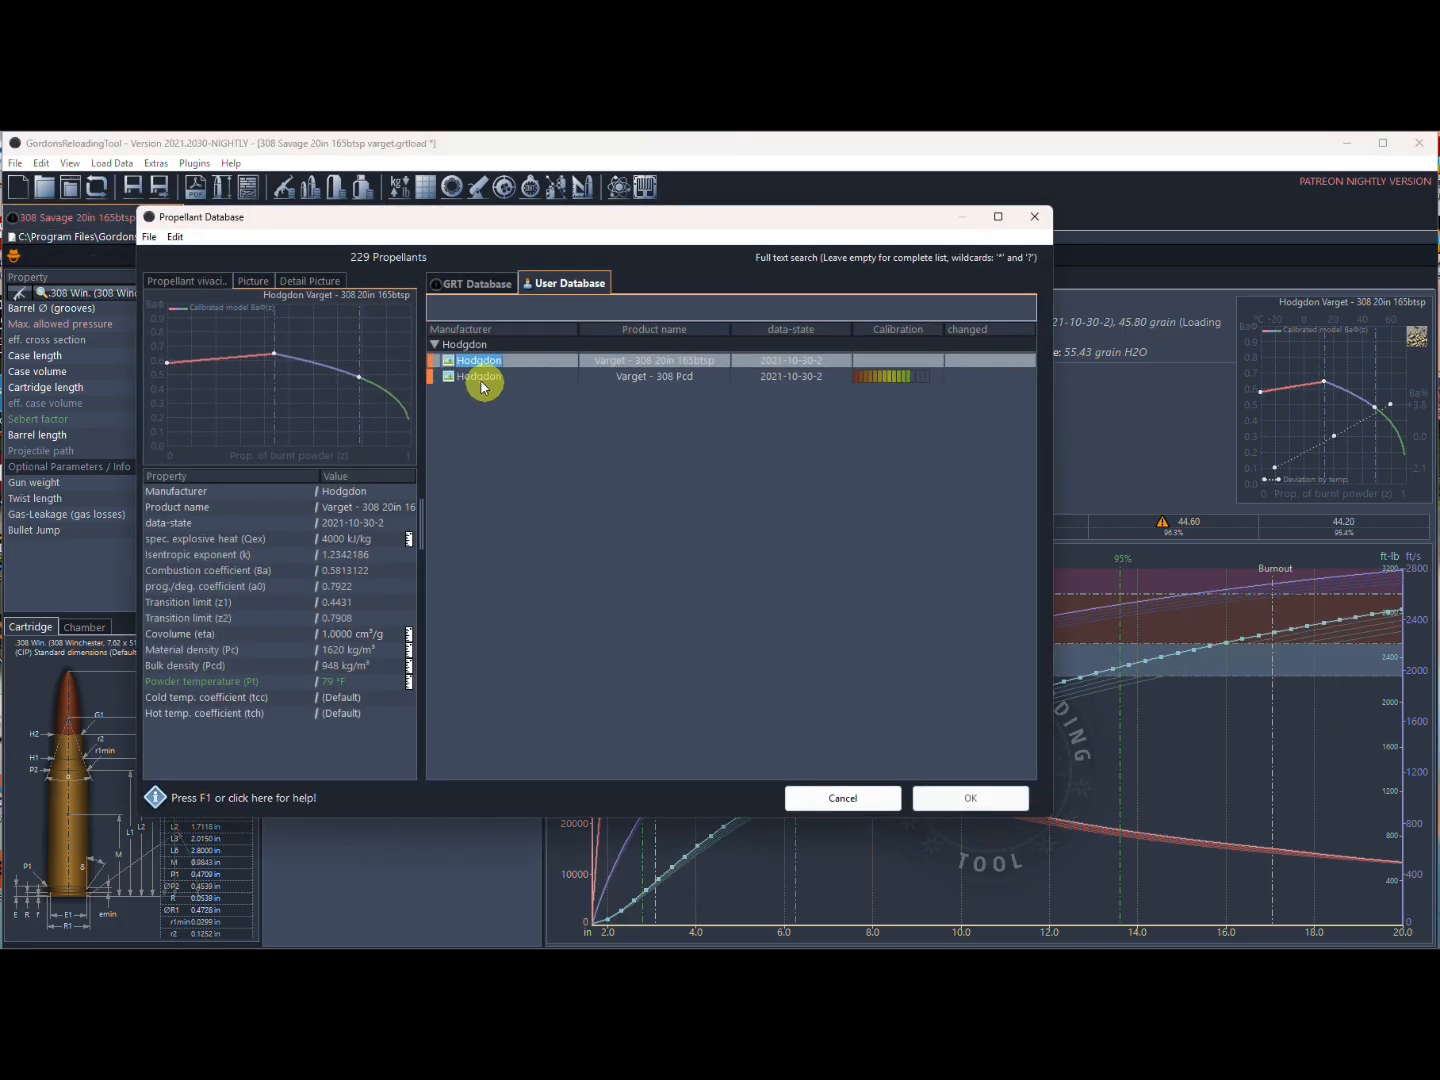
{"action": "left_click", "coordinate": [627, 380]}
{"action": "left_click", "coordinate": [964, 798]}
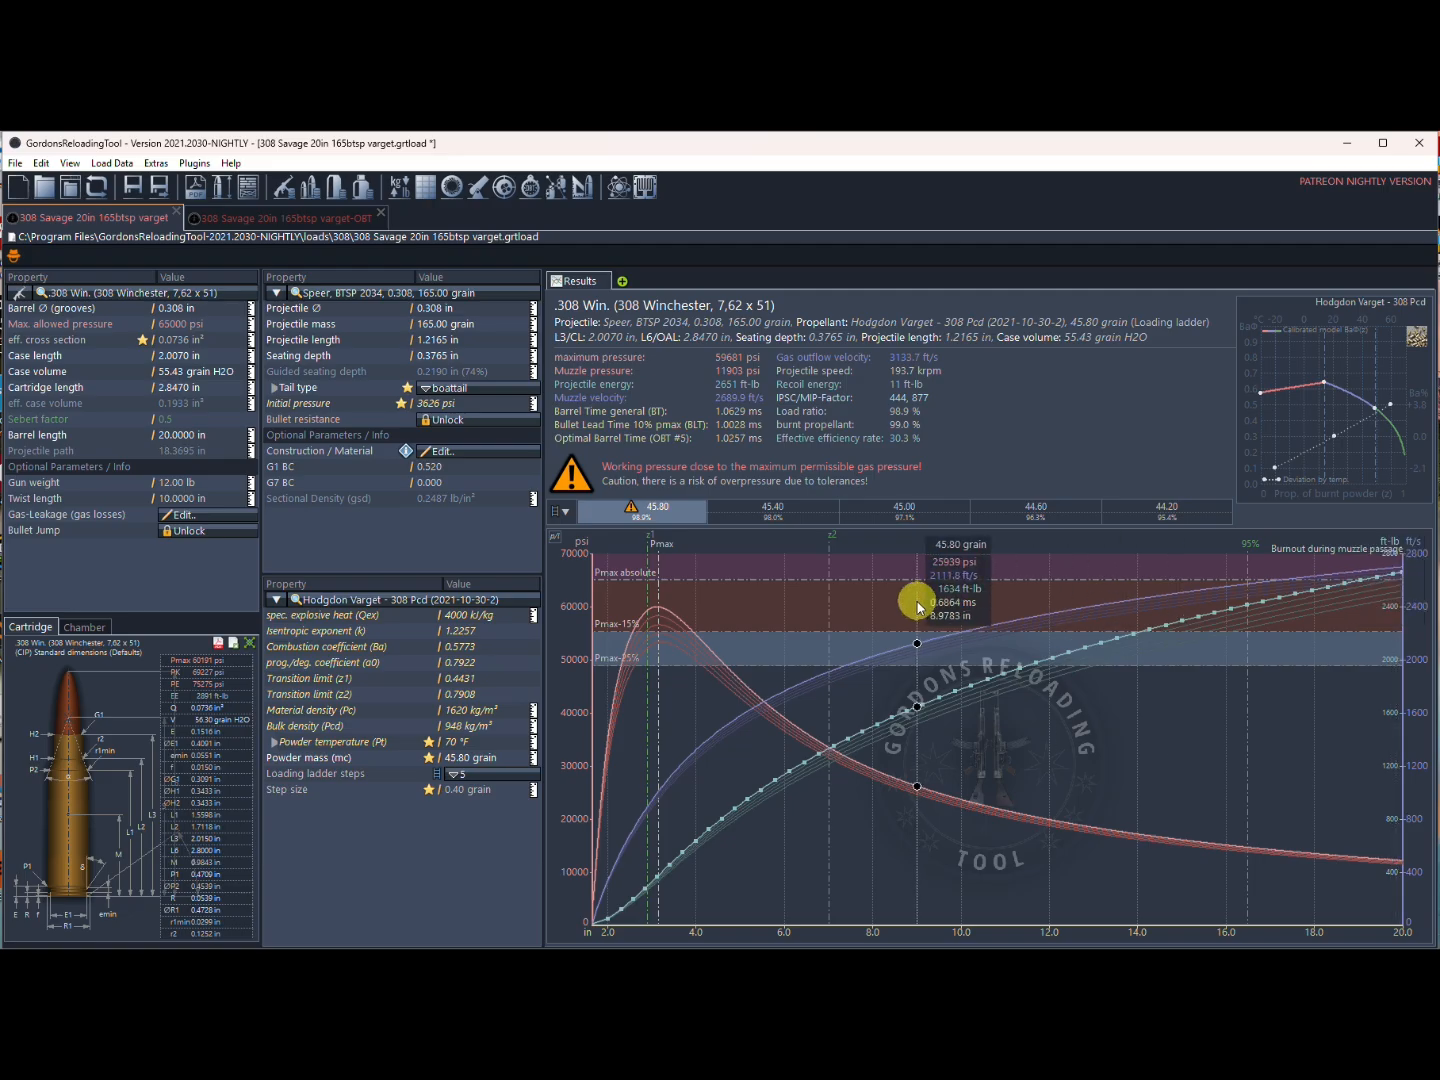
Compare the propellant parameters and results of the OBT load with those of the original varget load.
{"action": "left_click", "coordinate": [302, 222]}
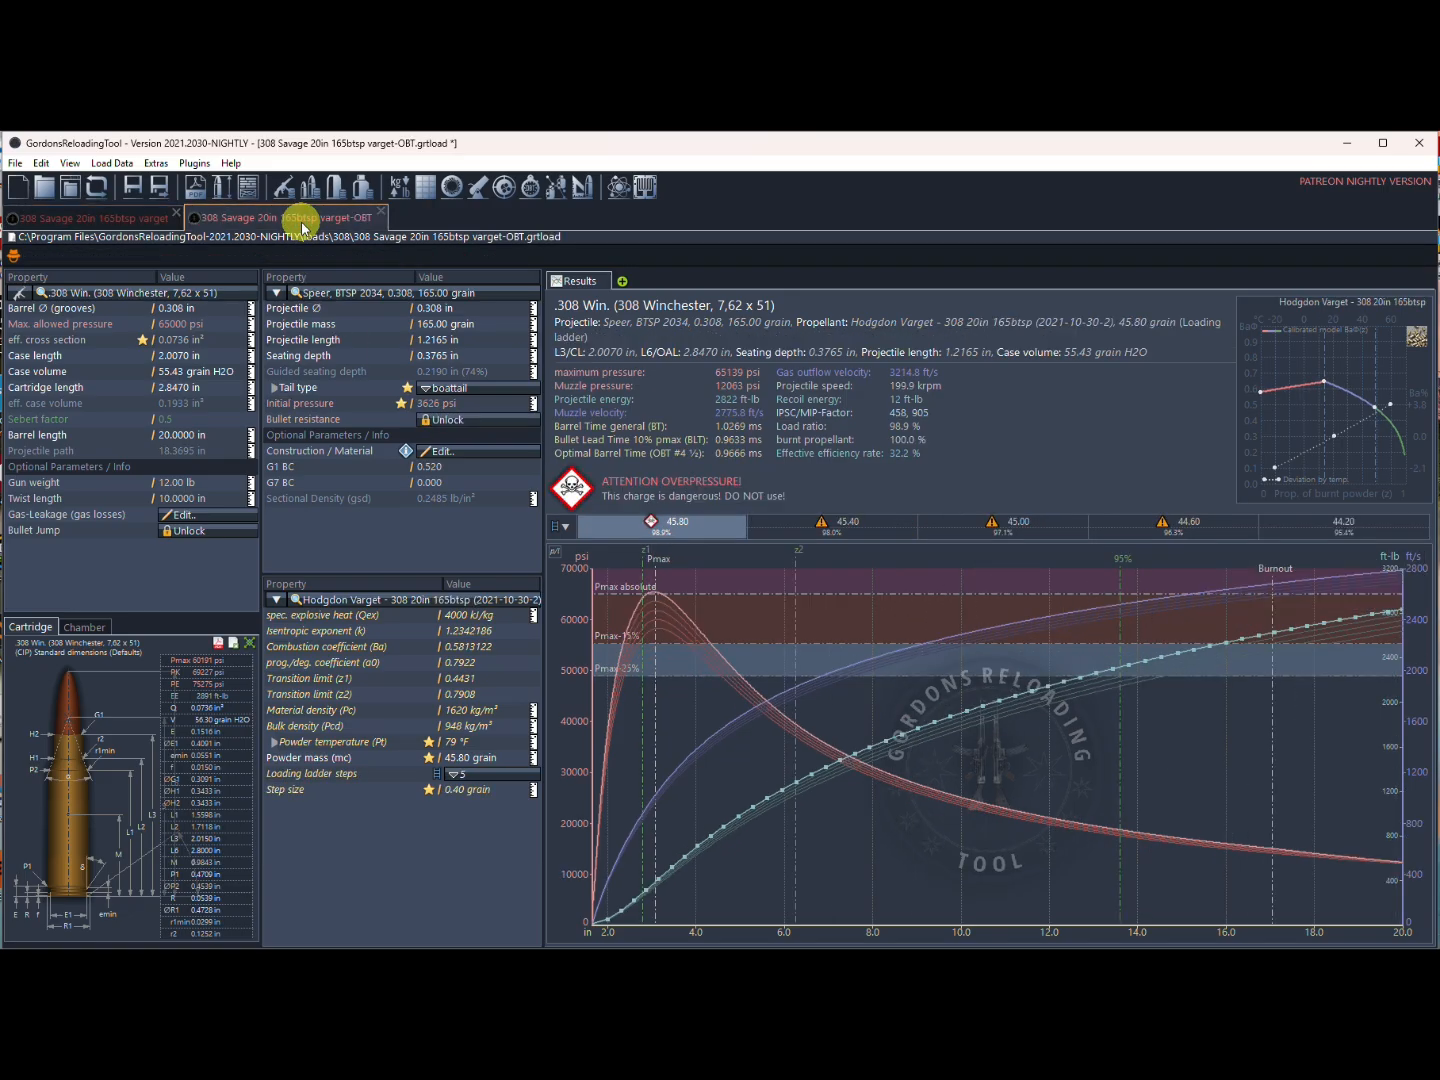
{"action": "left_click", "coordinate": [421, 604]}
{"action": "left_click", "coordinate": [840, 798]}
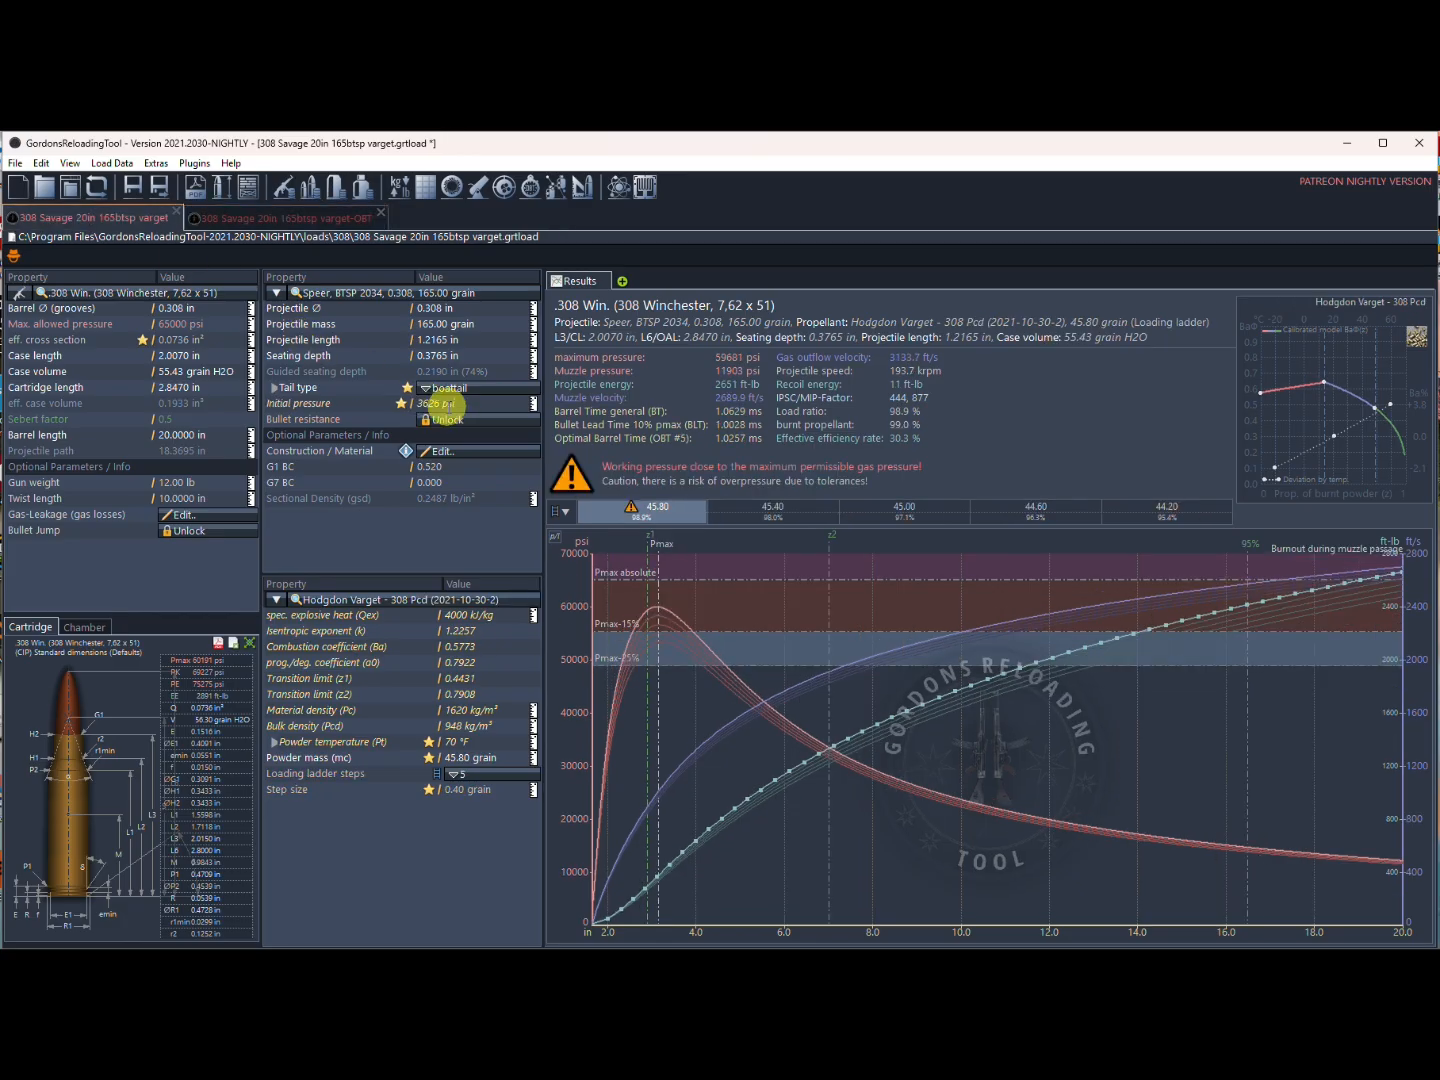
Set the original load's initial pressure to 6800 psi and compare its results with the OBT load.
{"action": "left_click", "coordinate": [447, 405]}
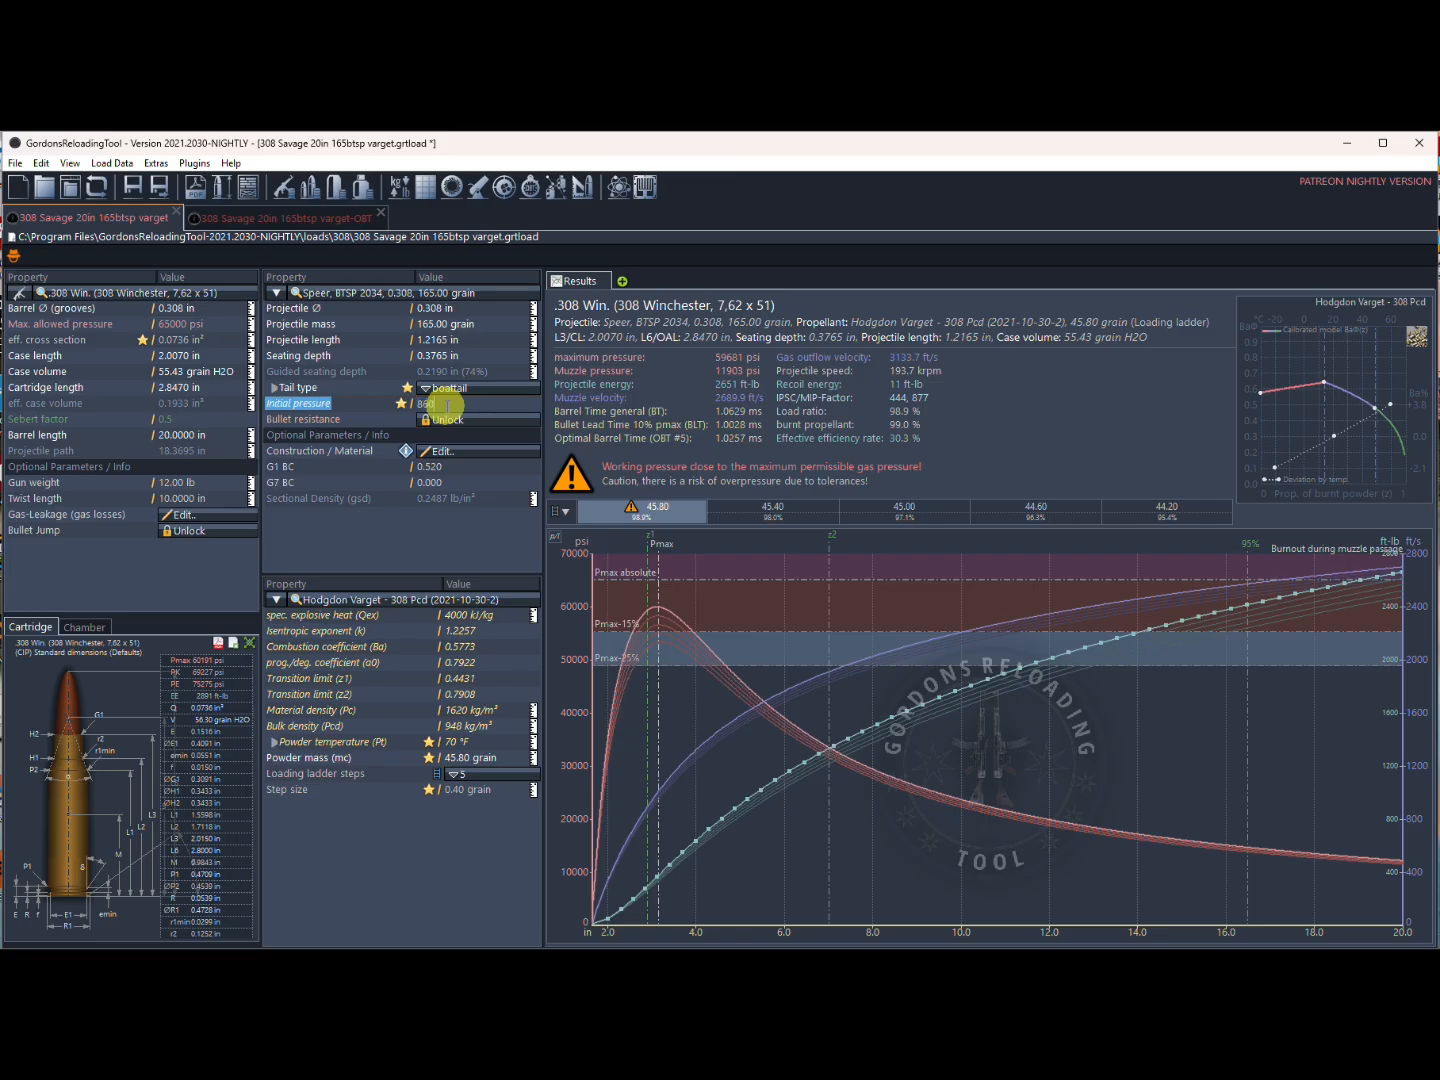
{"action": "key", "text": "Return"}
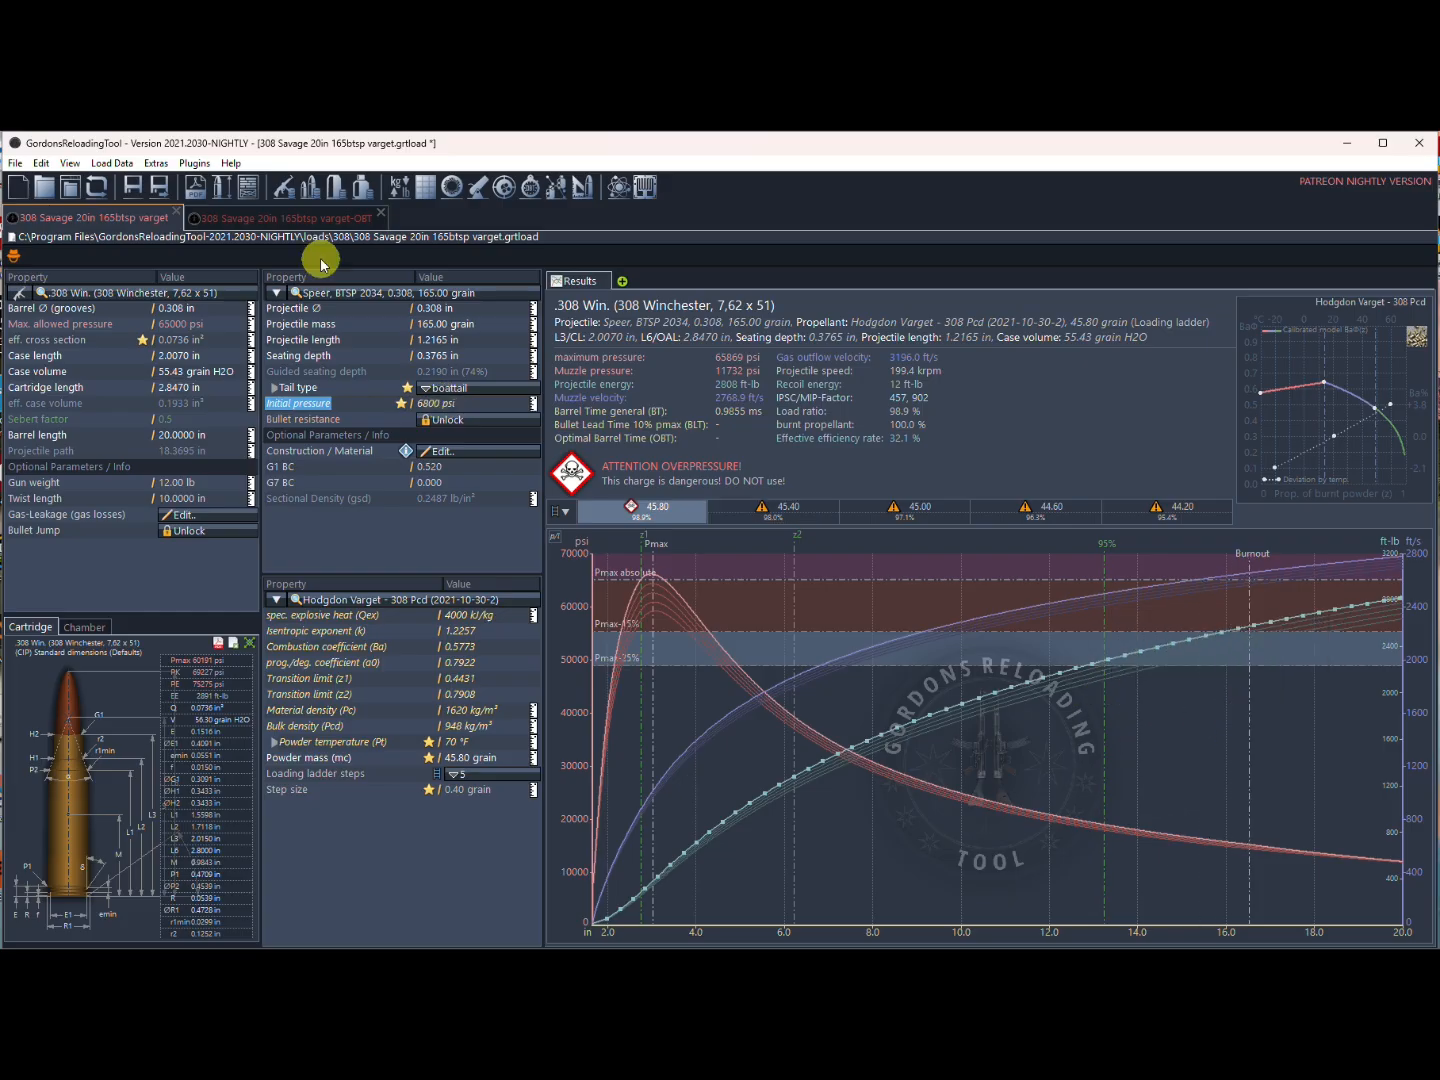
{"action": "left_click", "coordinate": [305, 218]}
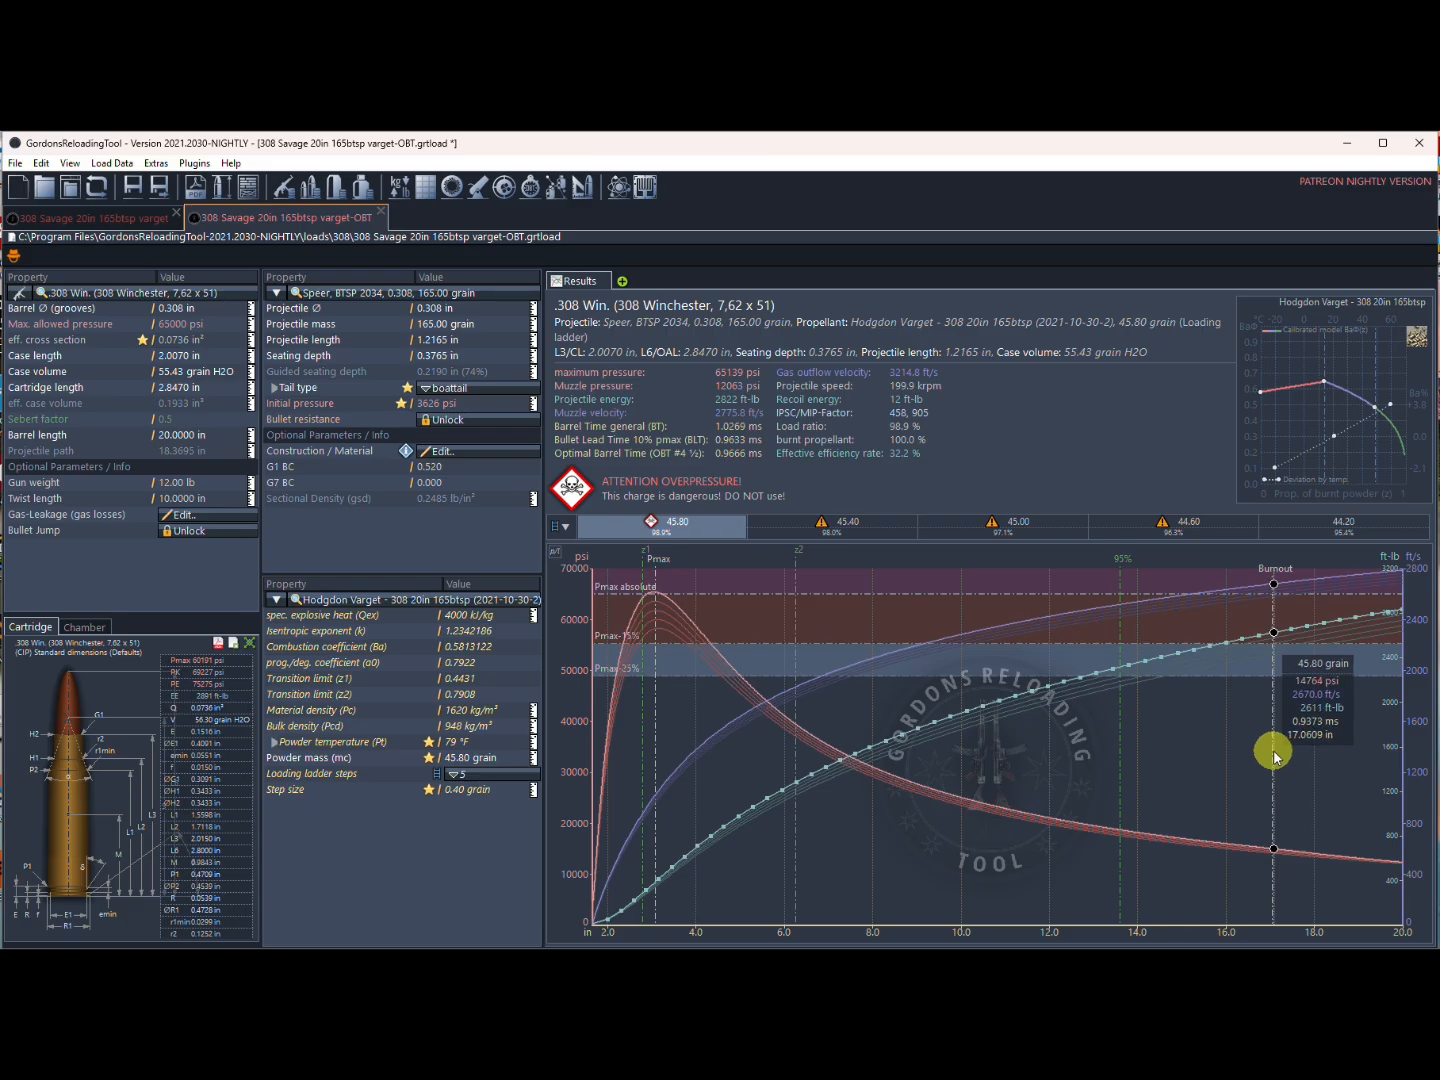
{"action": "left_click", "coordinate": [135, 221]}
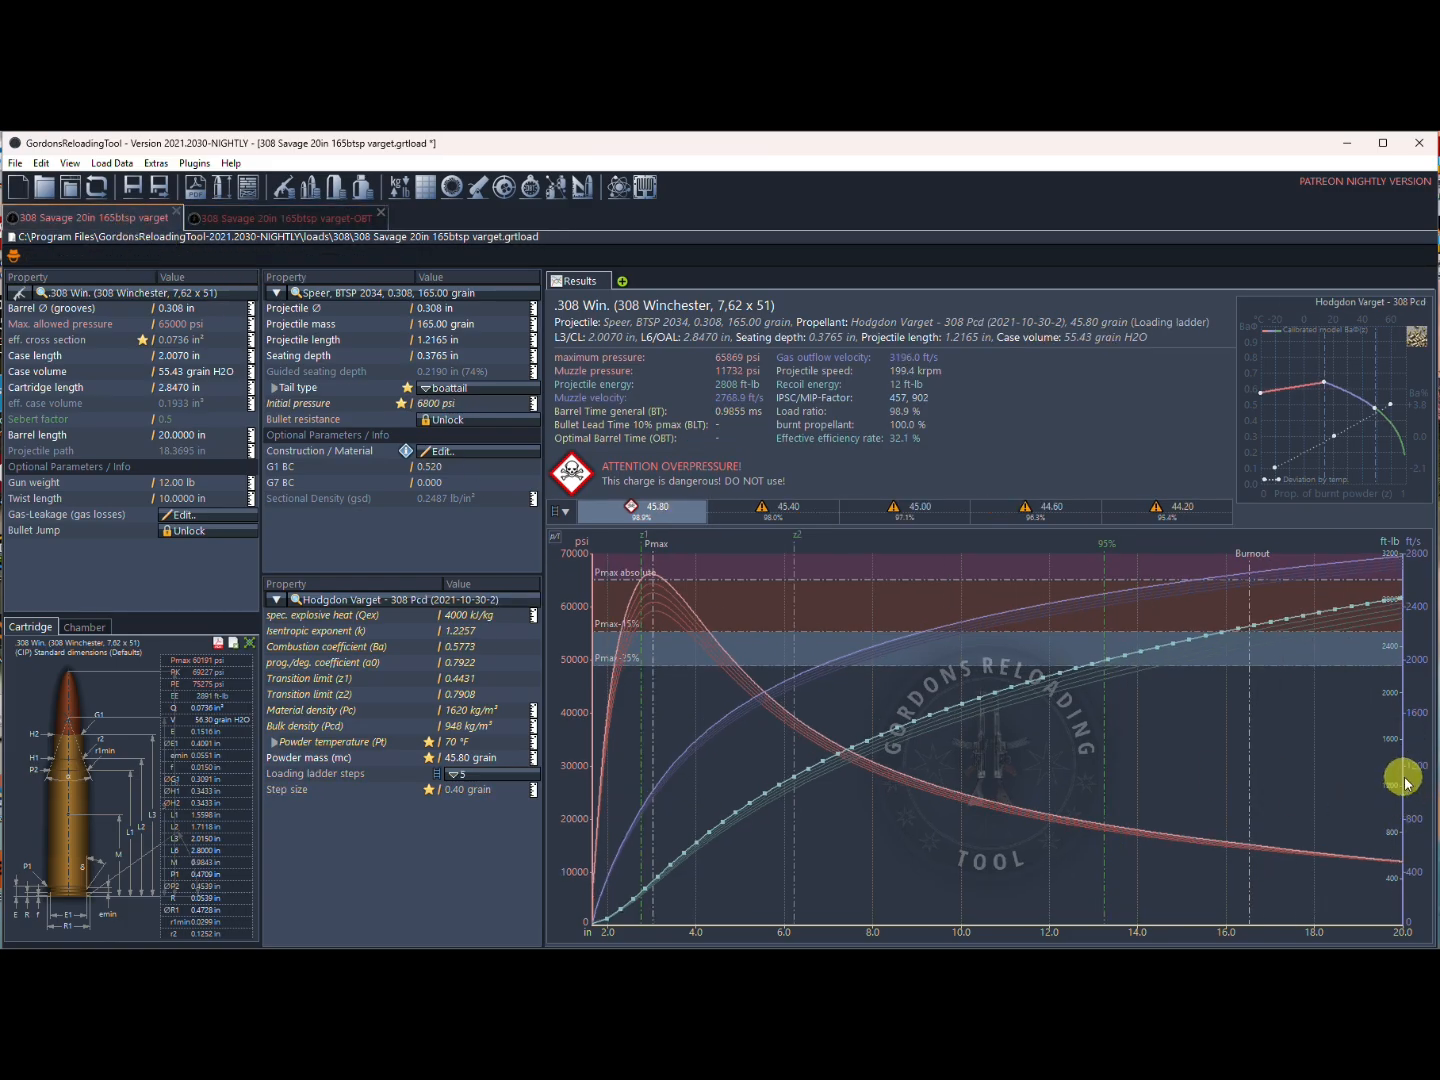
Save the OBT load file and add a universal measurement results page to it.
{"action": "left_click", "coordinate": [315, 220]}
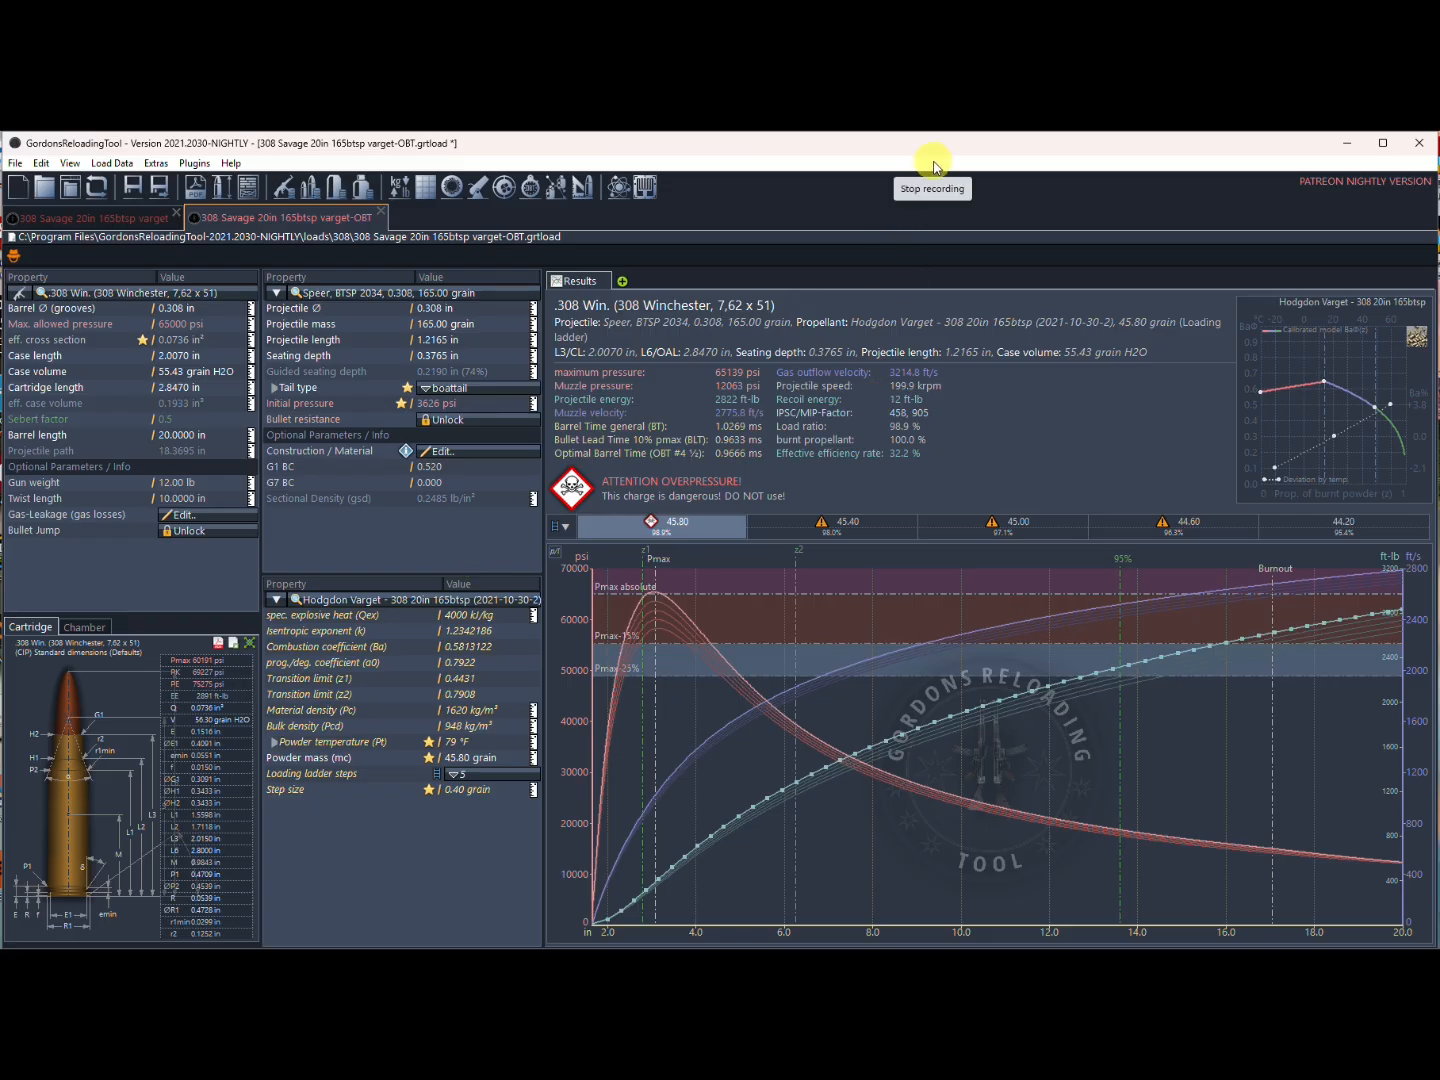
{"action": "key", "text": "ctrl+s"}
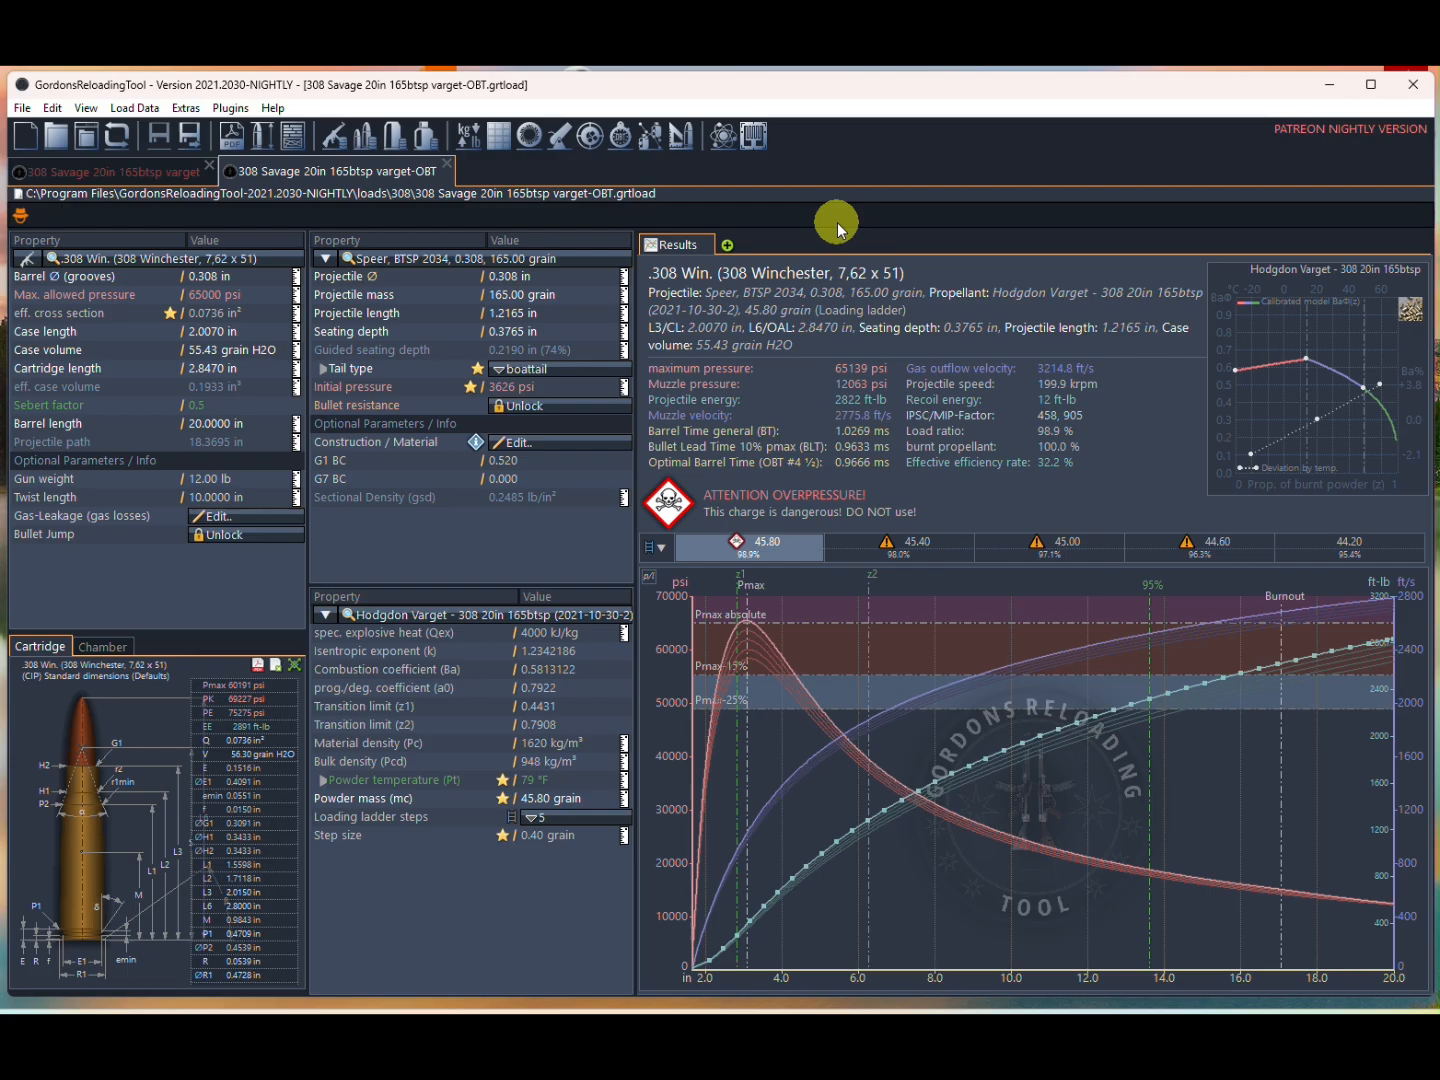
{"action": "left_click", "coordinate": [729, 247]}
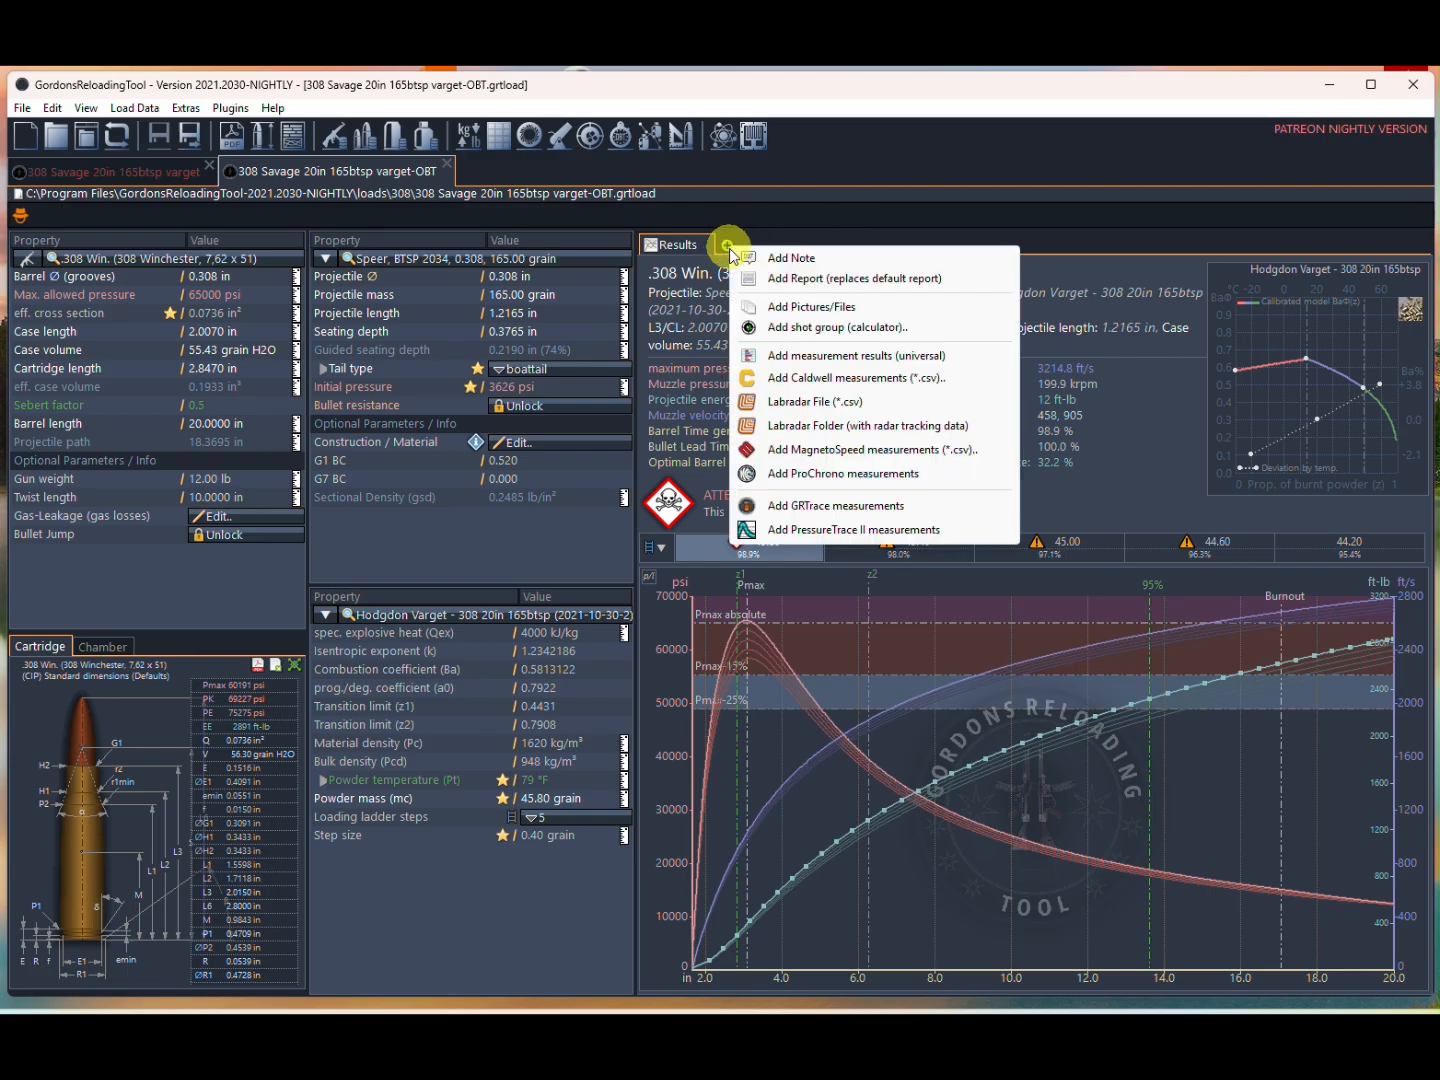
{"action": "left_click", "coordinate": [825, 358]}
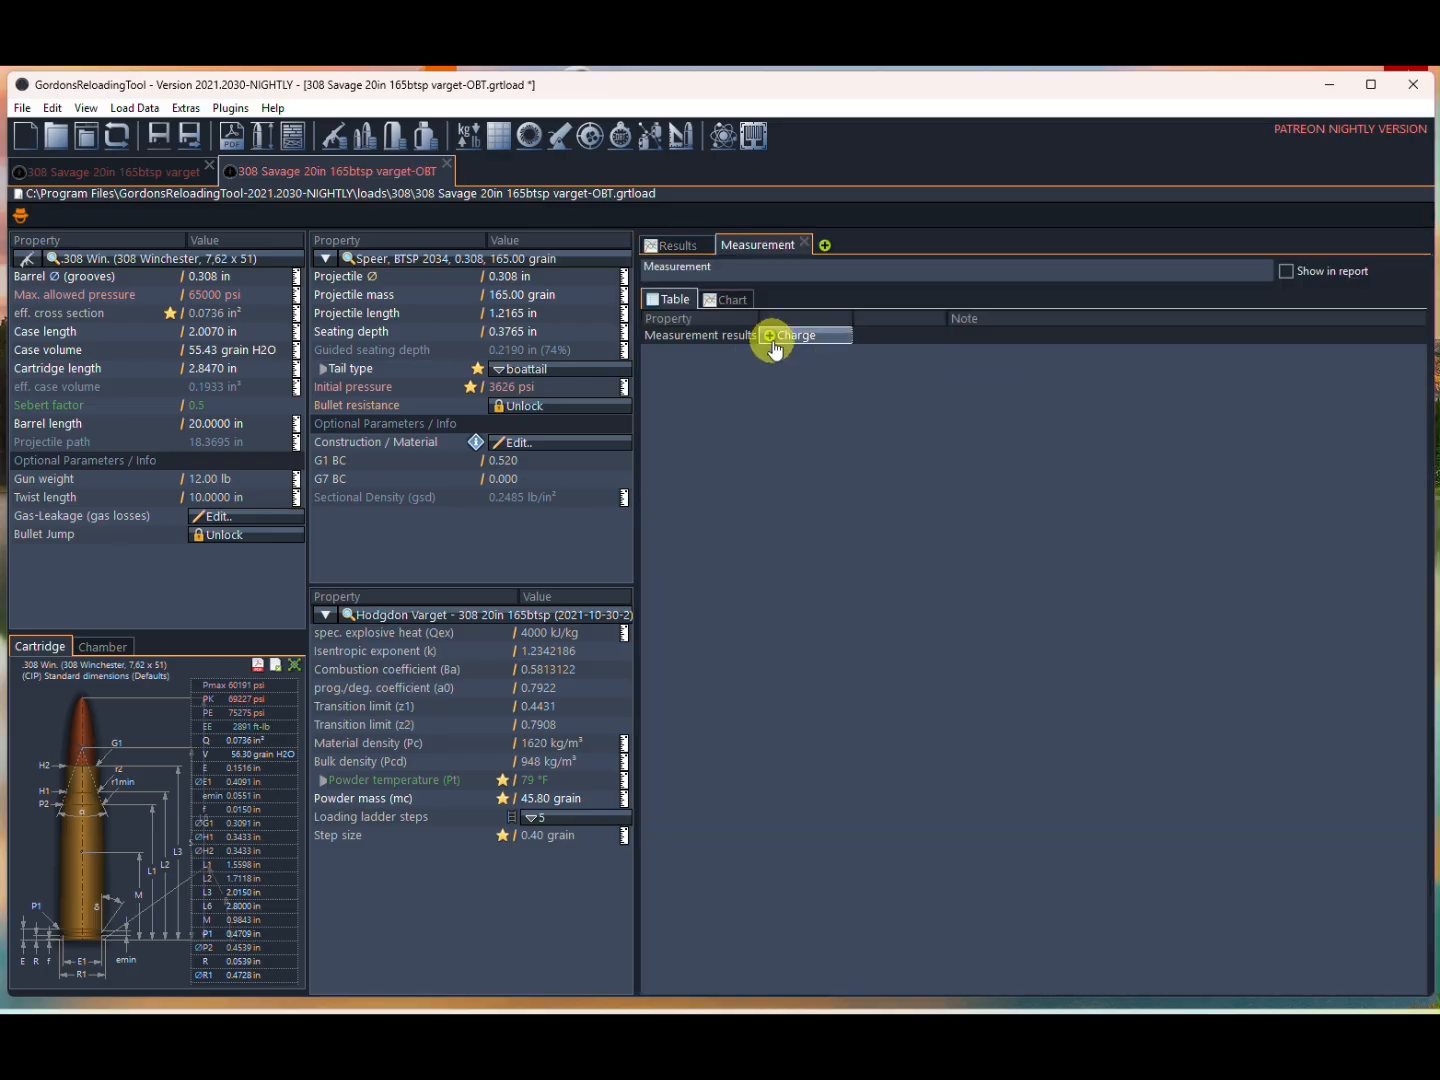
Add a 45.8 grain charge to the measurement with one shot at 2776 ft/s.
{"action": "left_click", "coordinate": [785, 337]}
{"action": "left_click", "coordinate": [792, 360]}
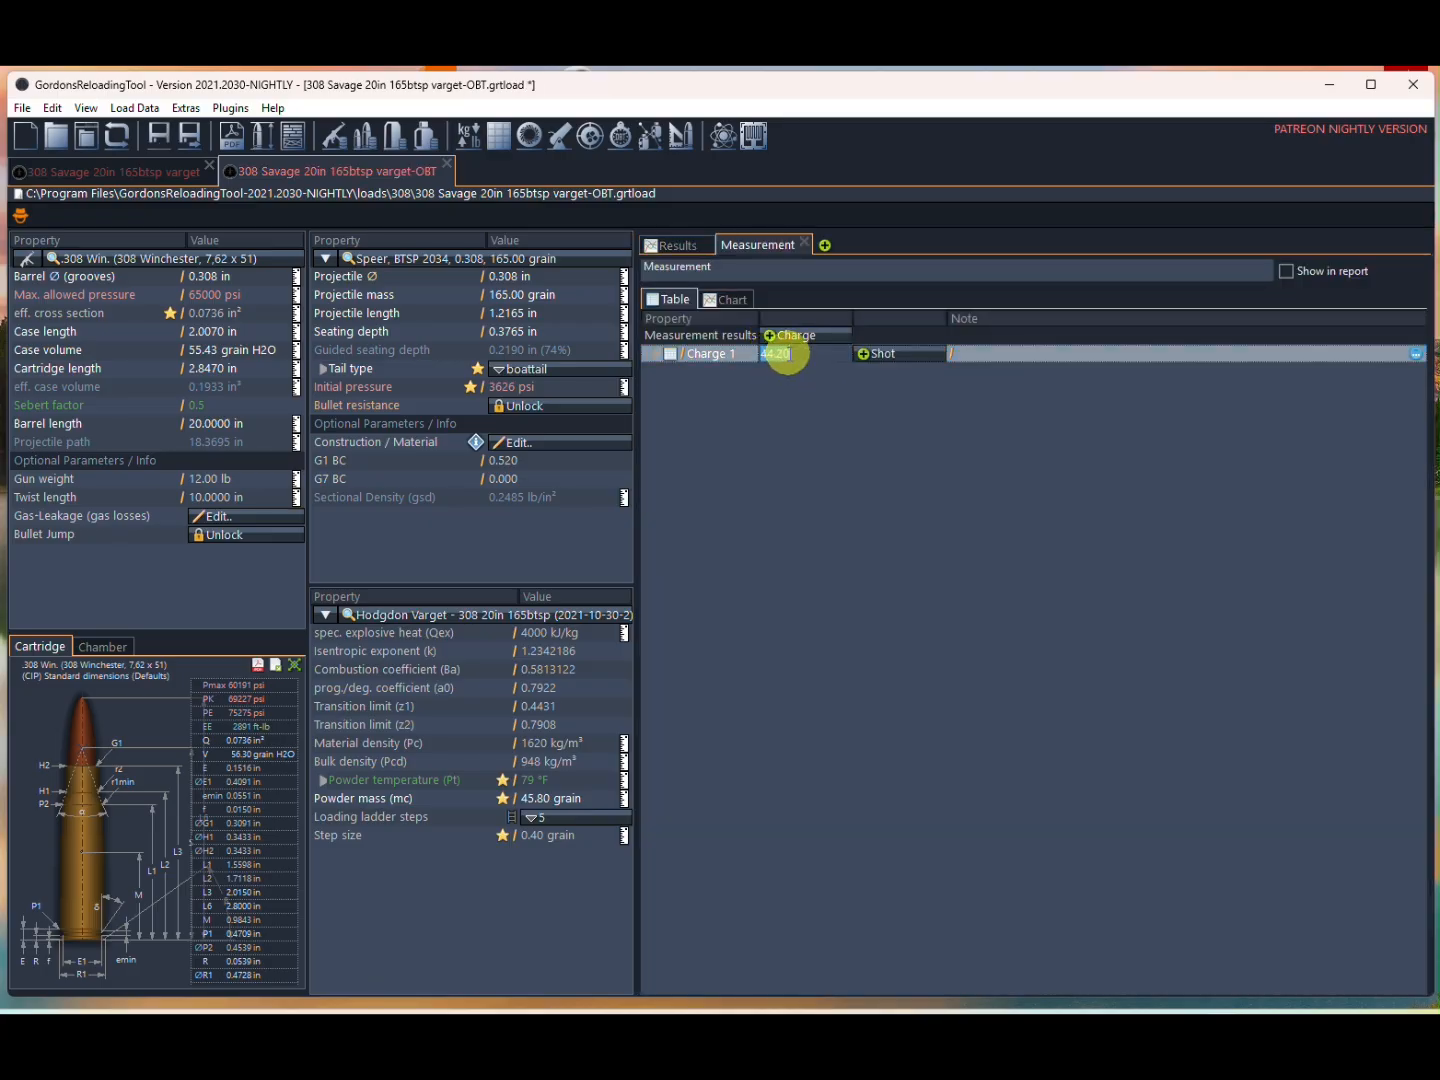
{"action": "type", "text": "45.8"}
{"action": "key", "text": "Return"}
{"action": "left_click", "coordinate": [862, 354]}
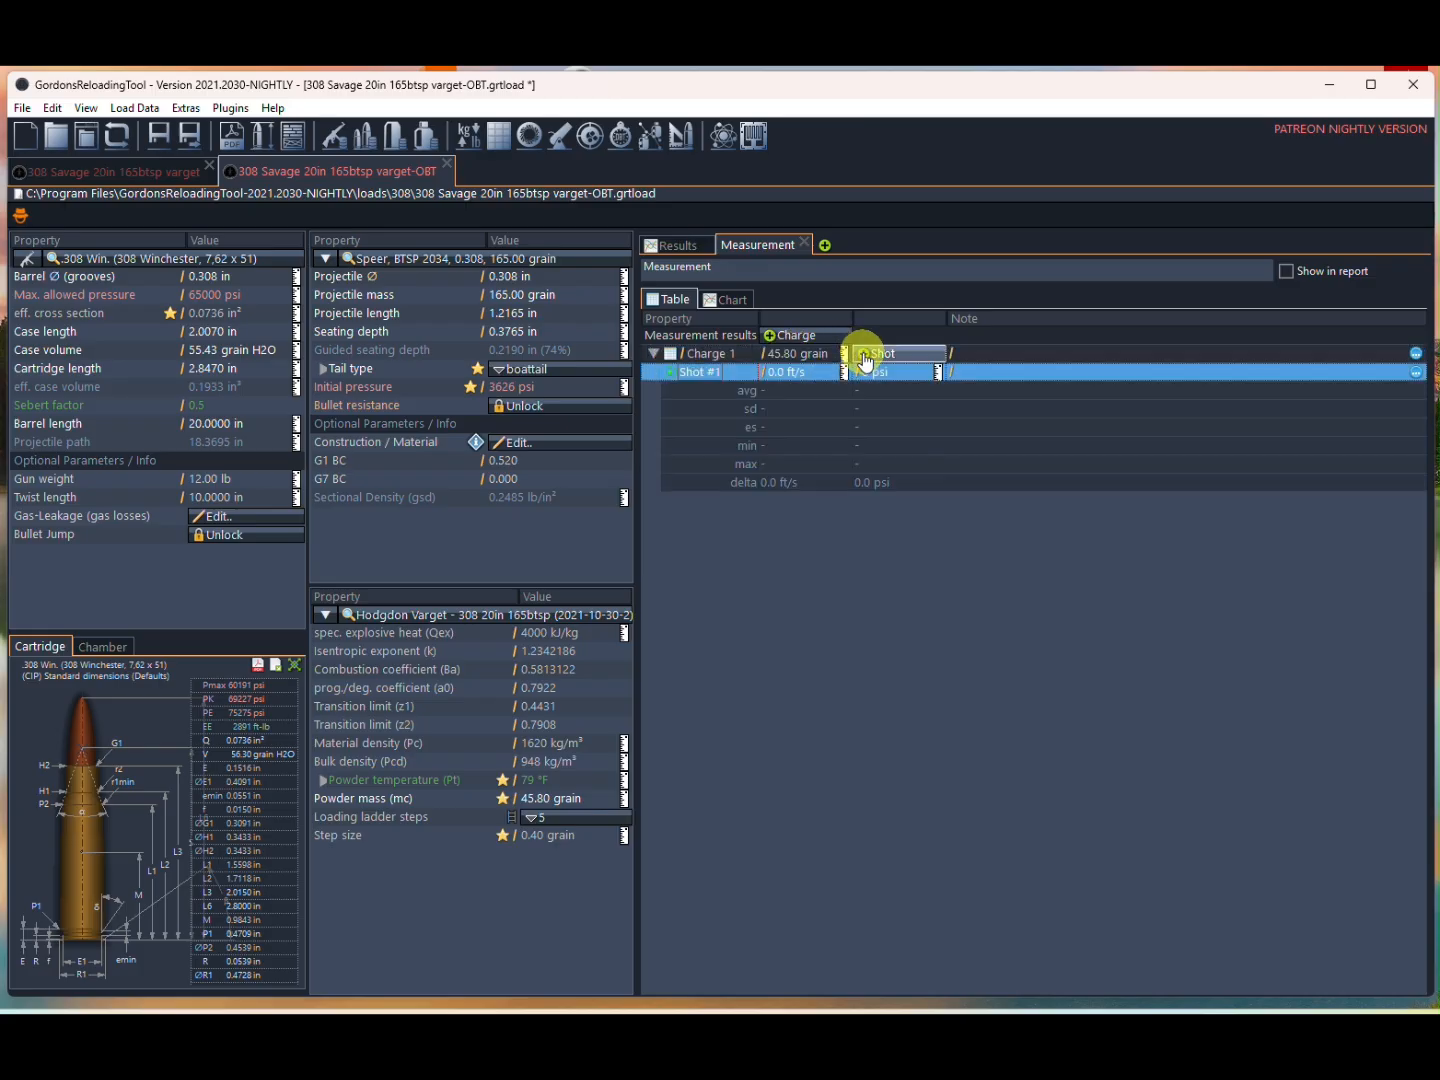
{"action": "double_click", "coordinate": [778, 373]}
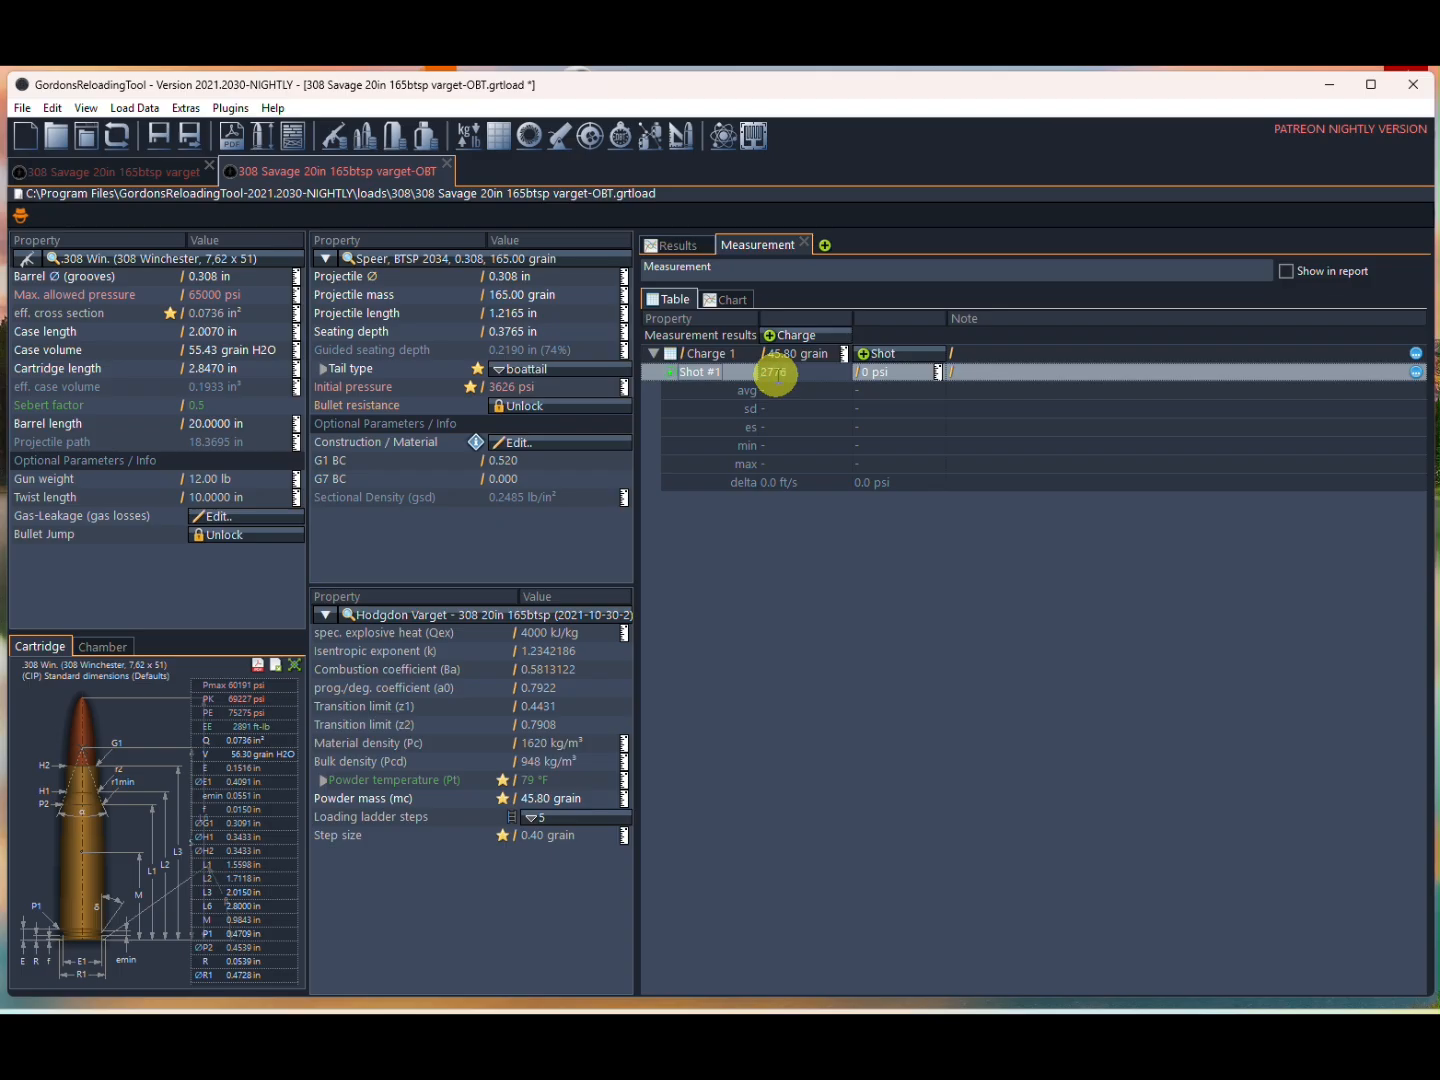
{"action": "key", "text": "Return"}
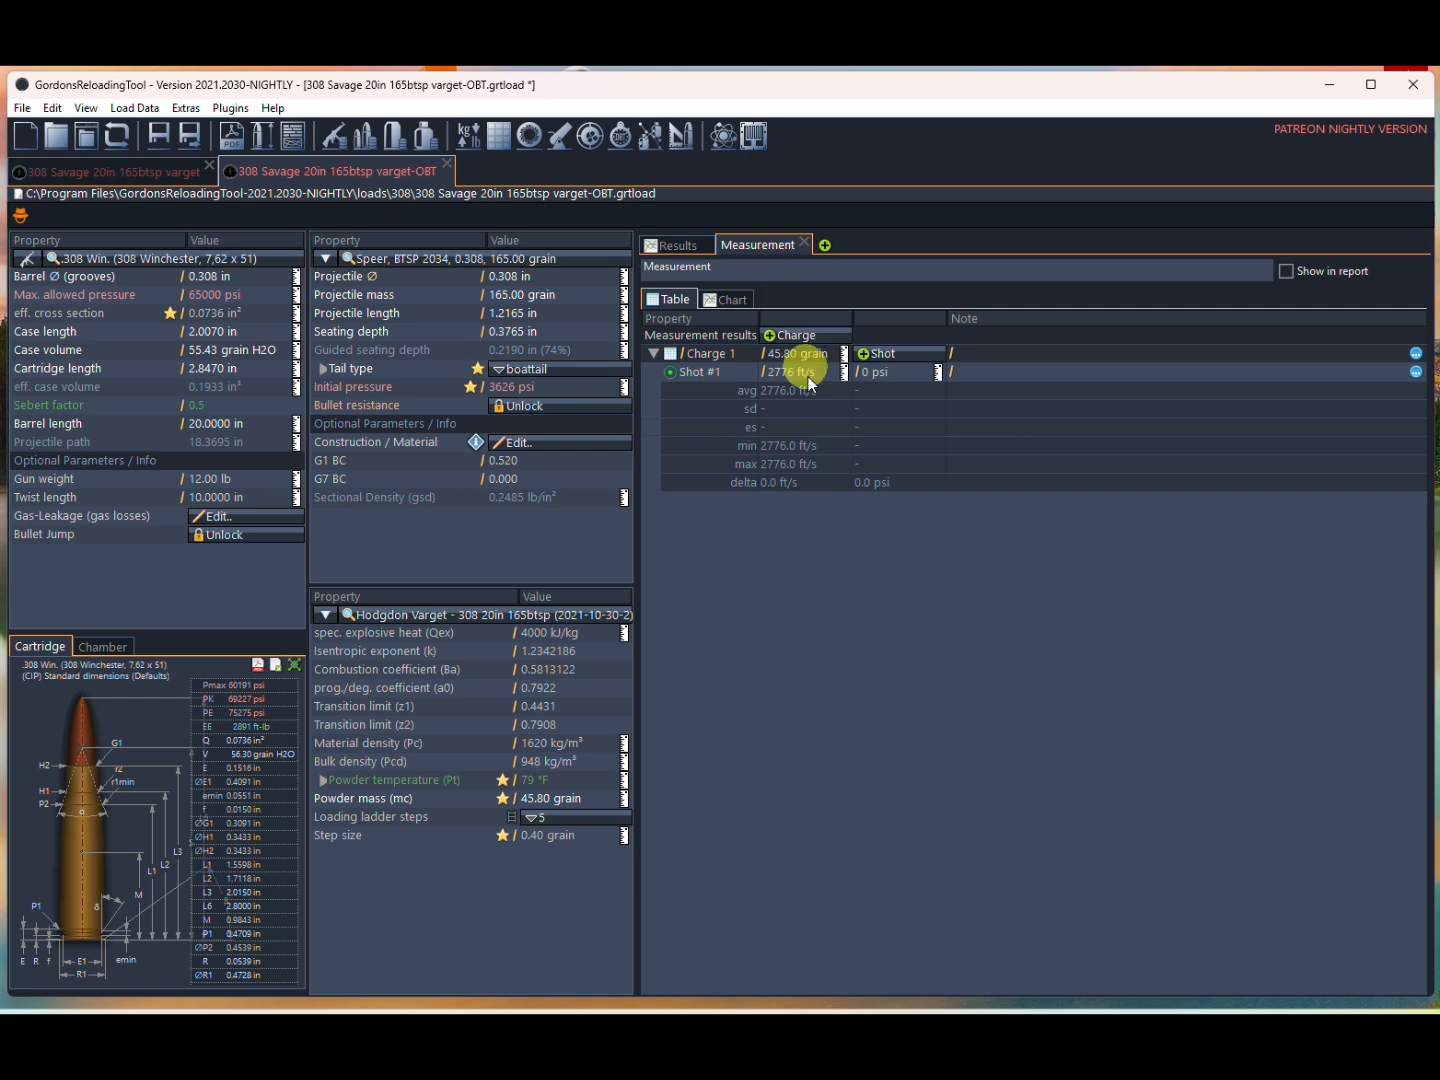
Review the OBT load's ladder results at the charges from 45.80 to 44.60 grain and check the measured shot against the 45.80 grain result.
{"action": "left_click", "coordinate": [683, 249]}
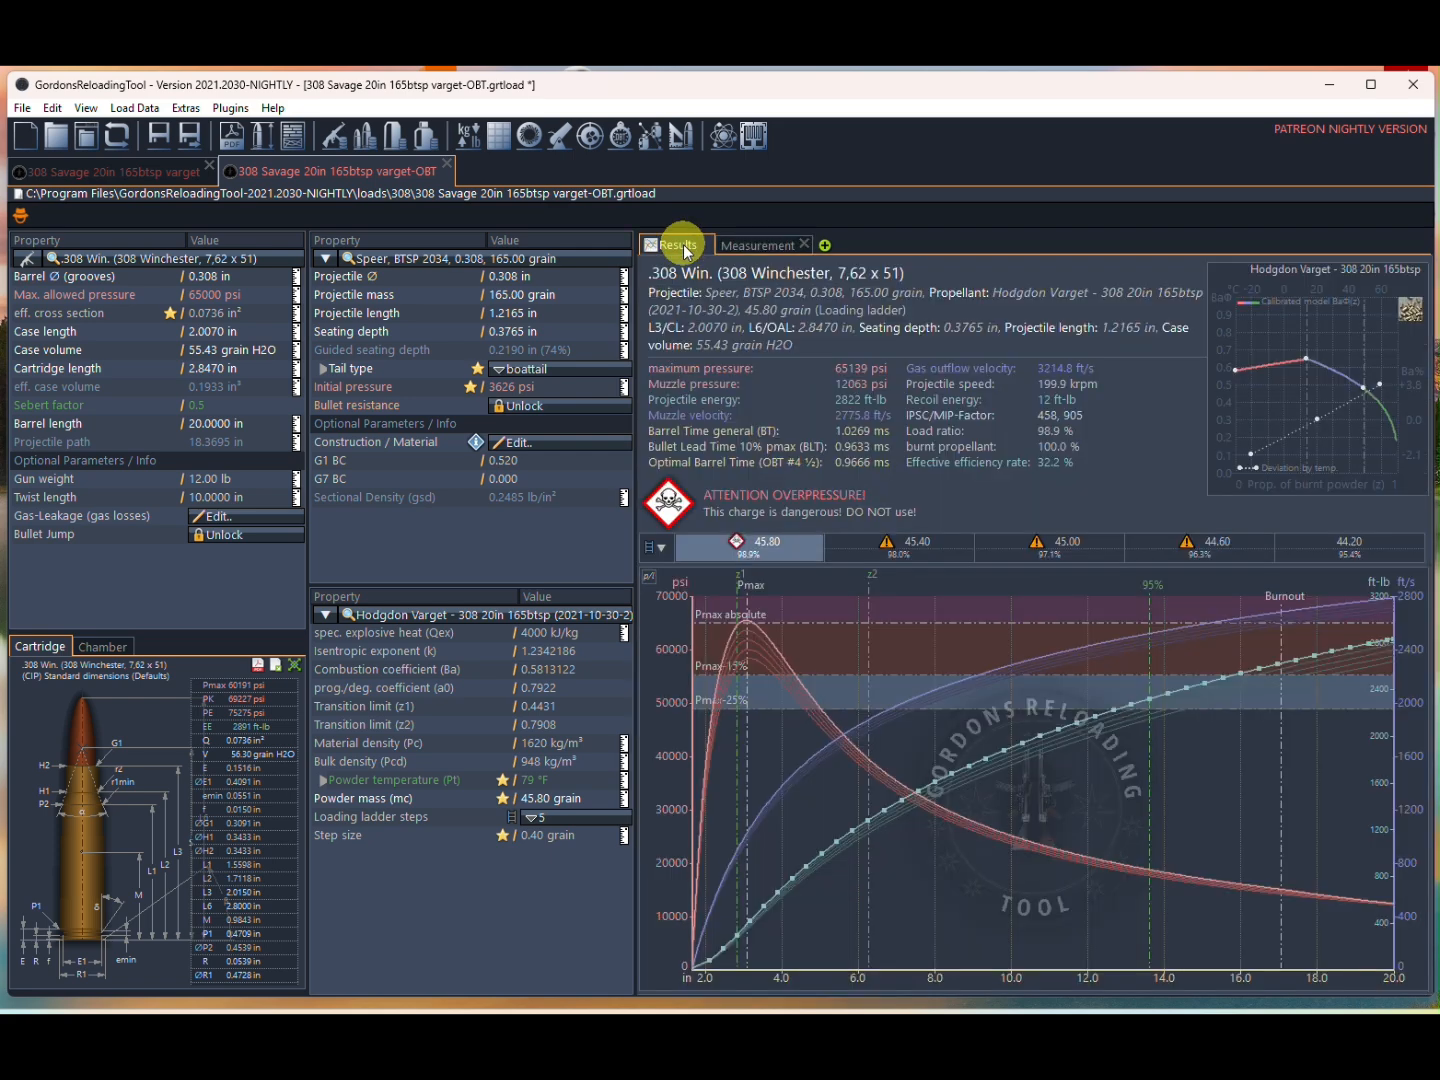
{"action": "left_click", "coordinate": [875, 546]}
{"action": "left_click", "coordinate": [1040, 545]}
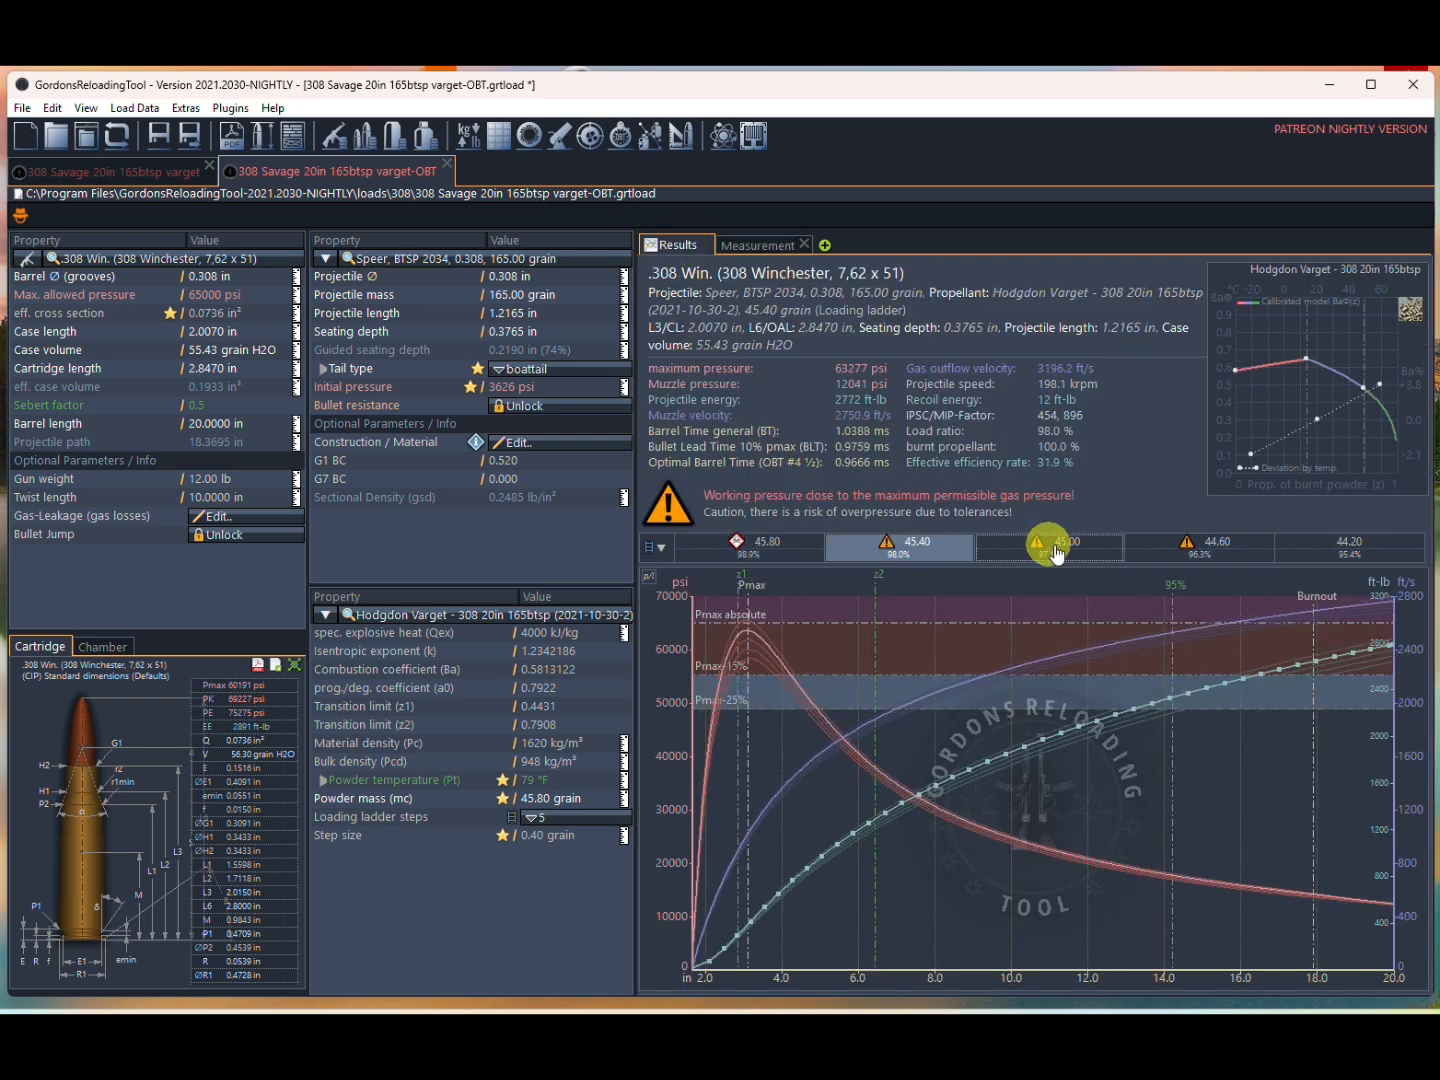
{"action": "left_click", "coordinate": [1200, 546]}
{"action": "left_click", "coordinate": [1044, 548]}
{"action": "left_click", "coordinate": [905, 548]}
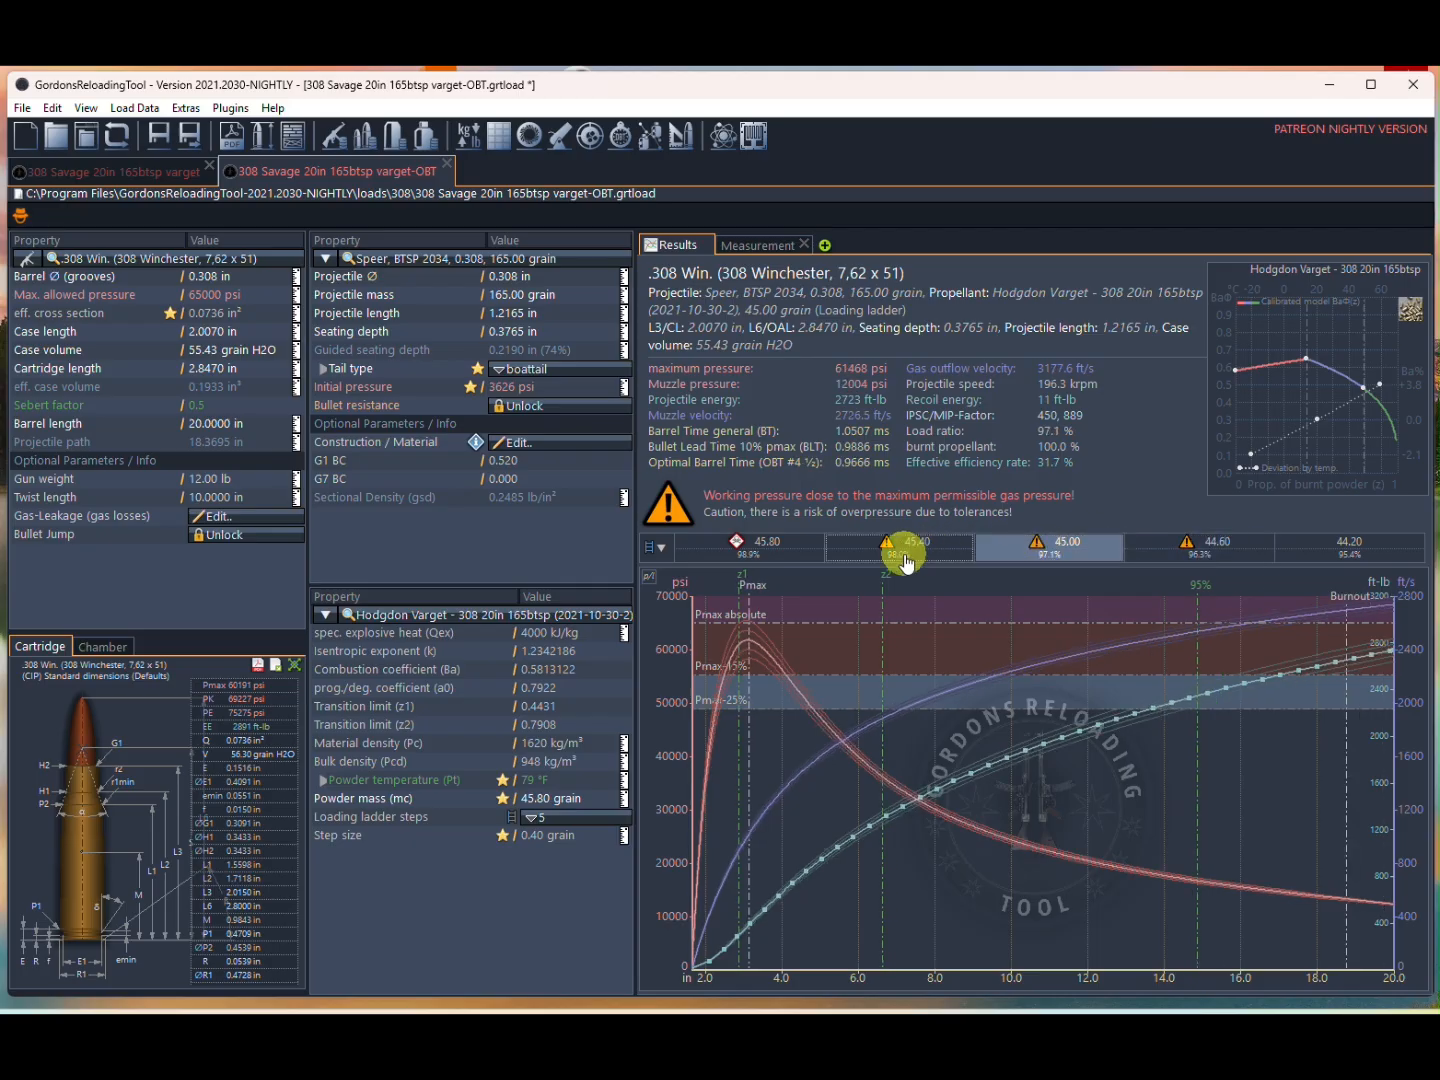
{"action": "left_click", "coordinate": [762, 546]}
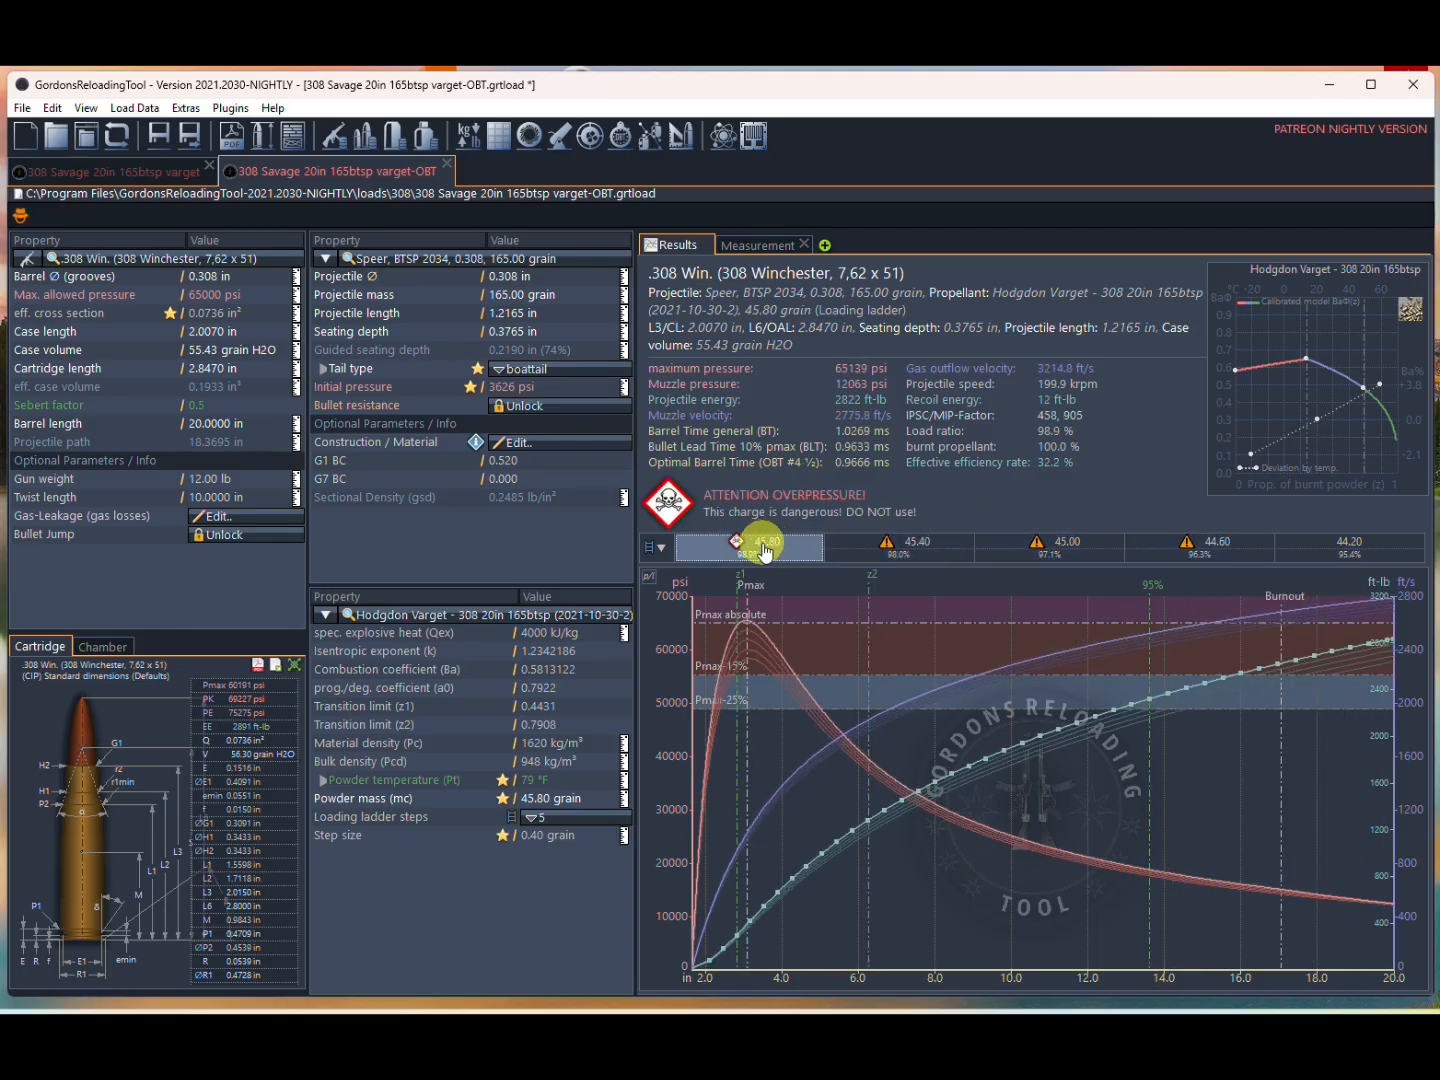
{"action": "left_click", "coordinate": [750, 246]}
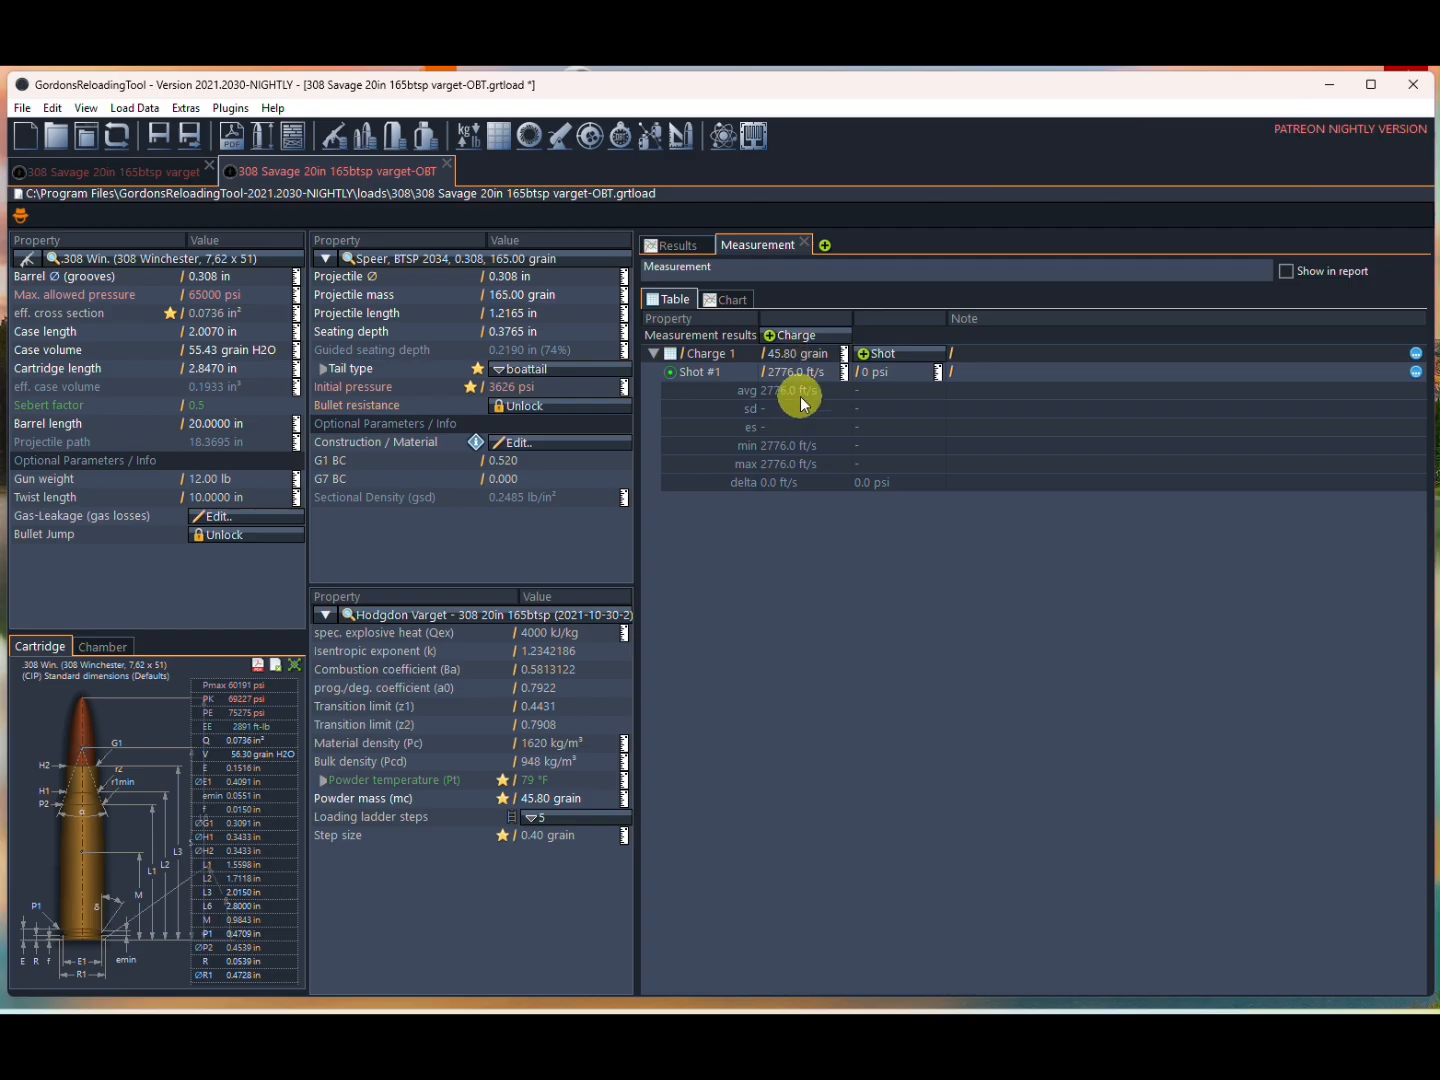
{"action": "left_click", "coordinate": [680, 245]}
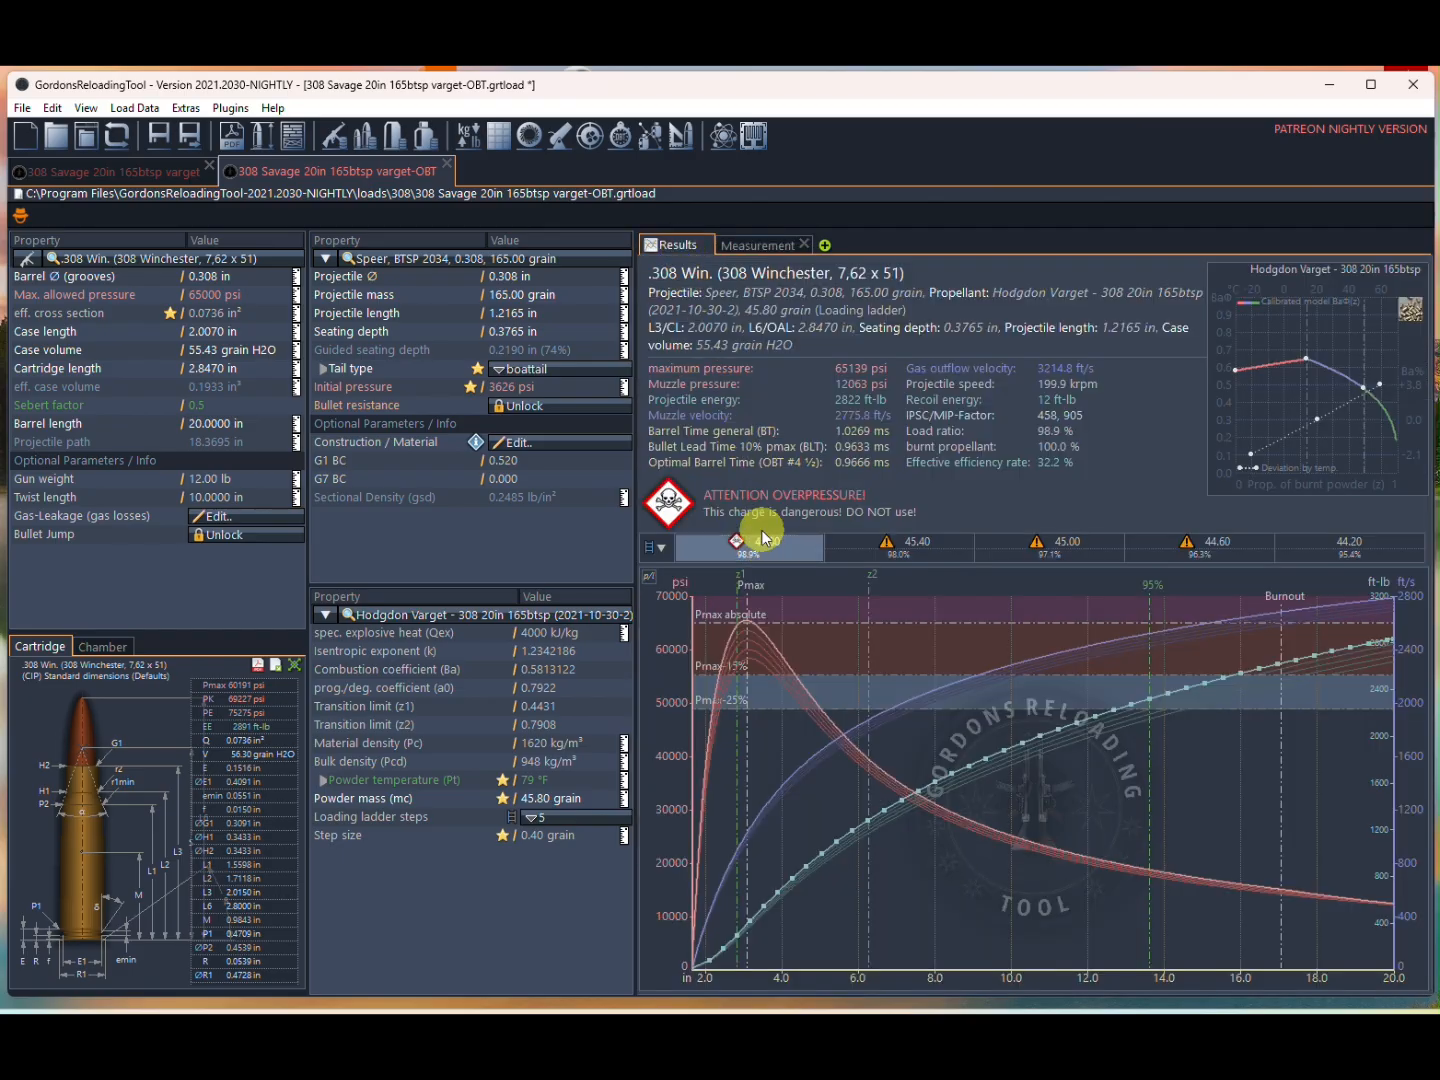
Compute the OBT and charge adjustment calibration for the 45.80 grain charge from the measured velocity, without creating a calibrated copy.
{"action": "left_click", "coordinate": [621, 140]}
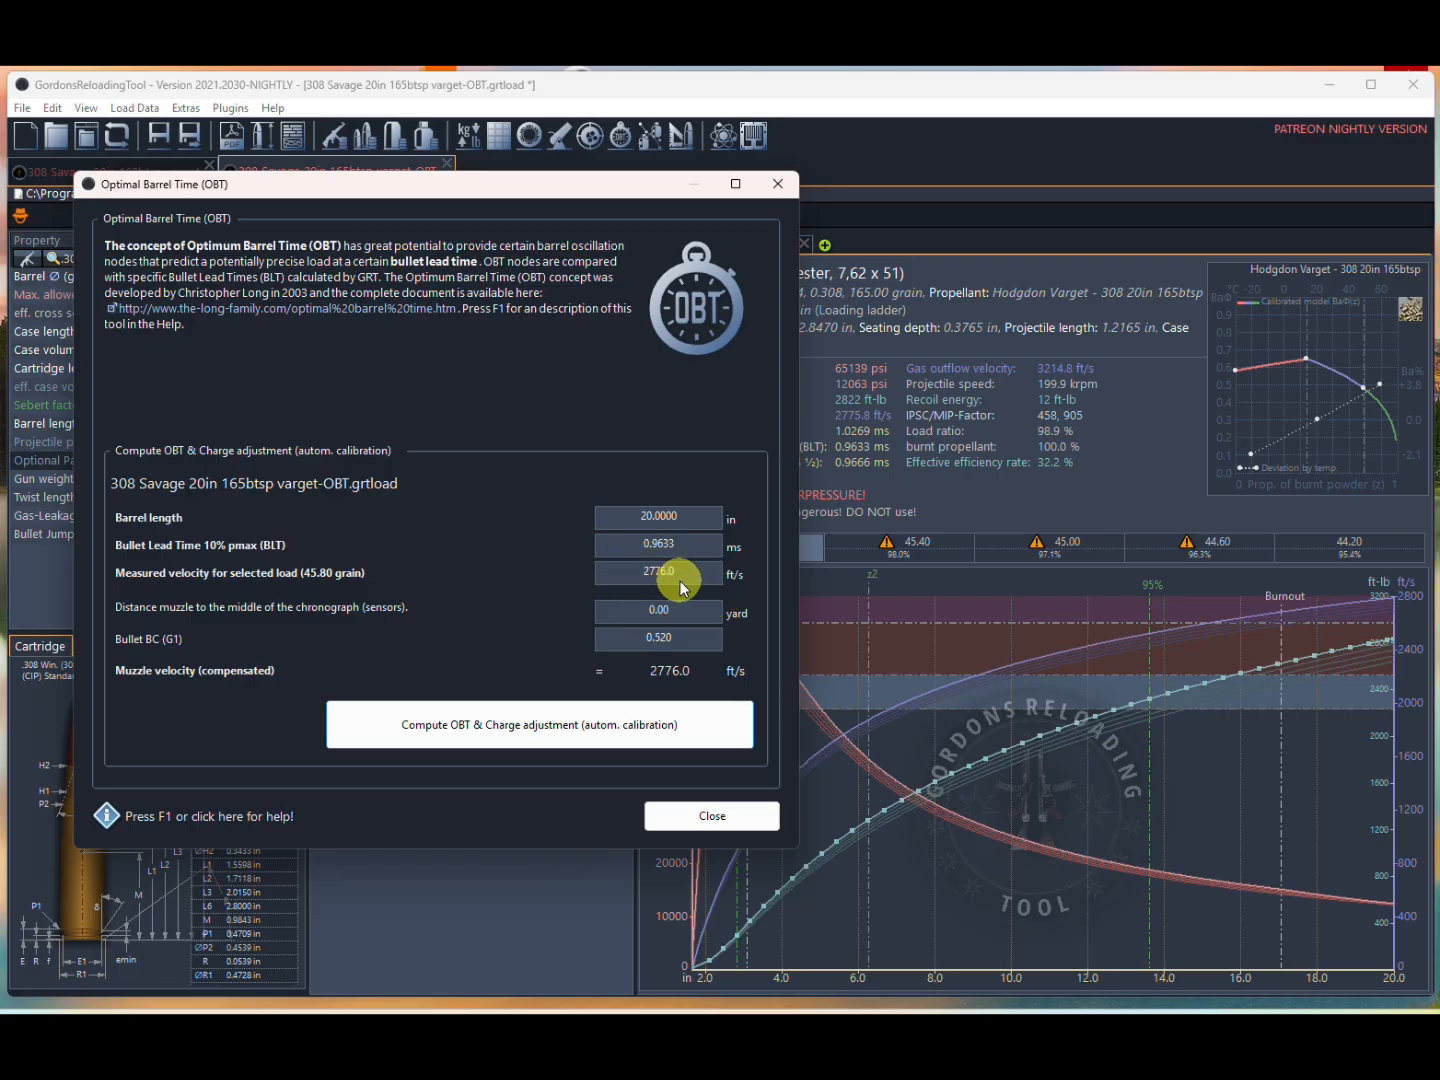
{"action": "left_click", "coordinate": [590, 728]}
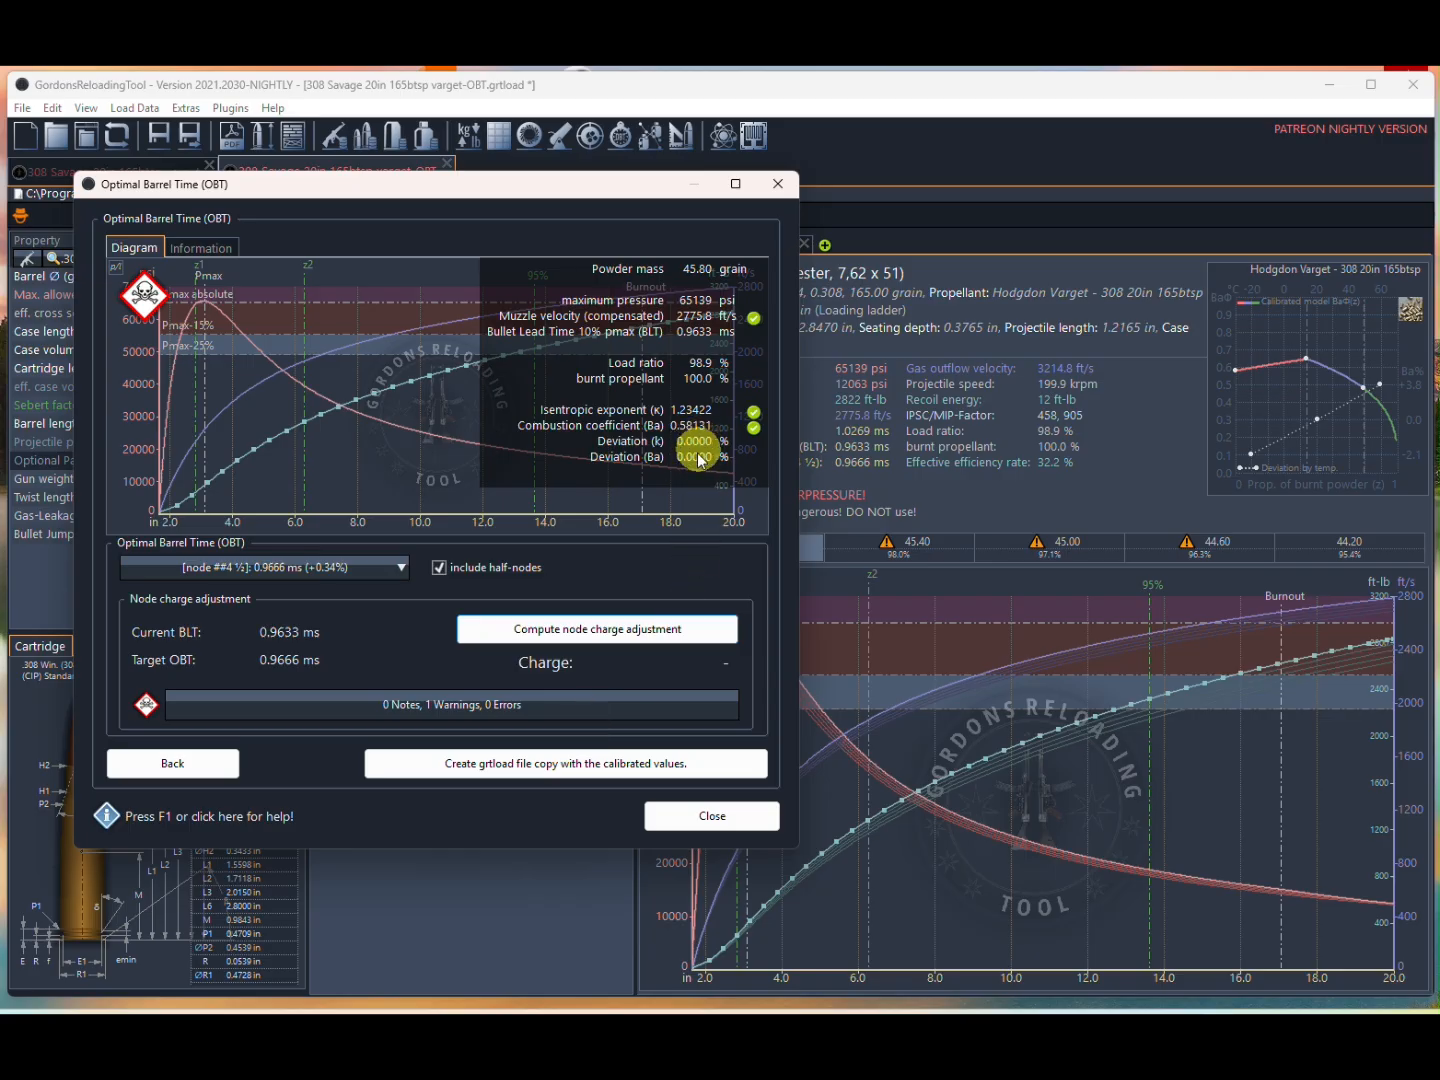
{"action": "left_click", "coordinate": [712, 816]}
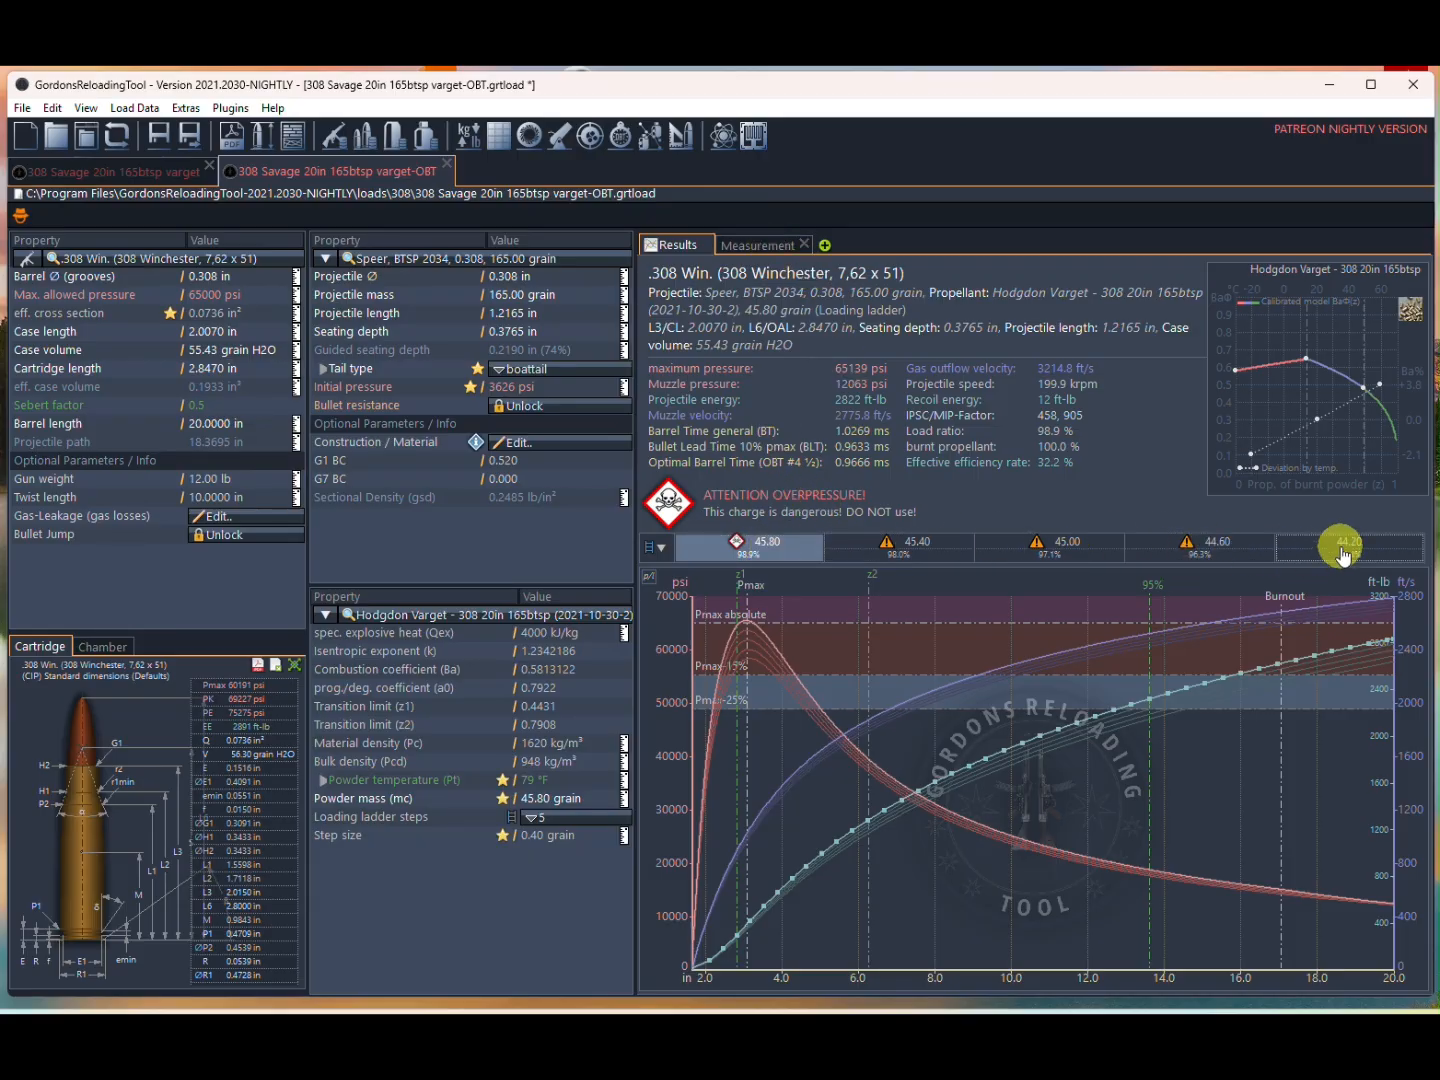
Check the measurement table and view the ladder results for the 44.20 grain charge.
{"action": "left_click", "coordinate": [770, 248]}
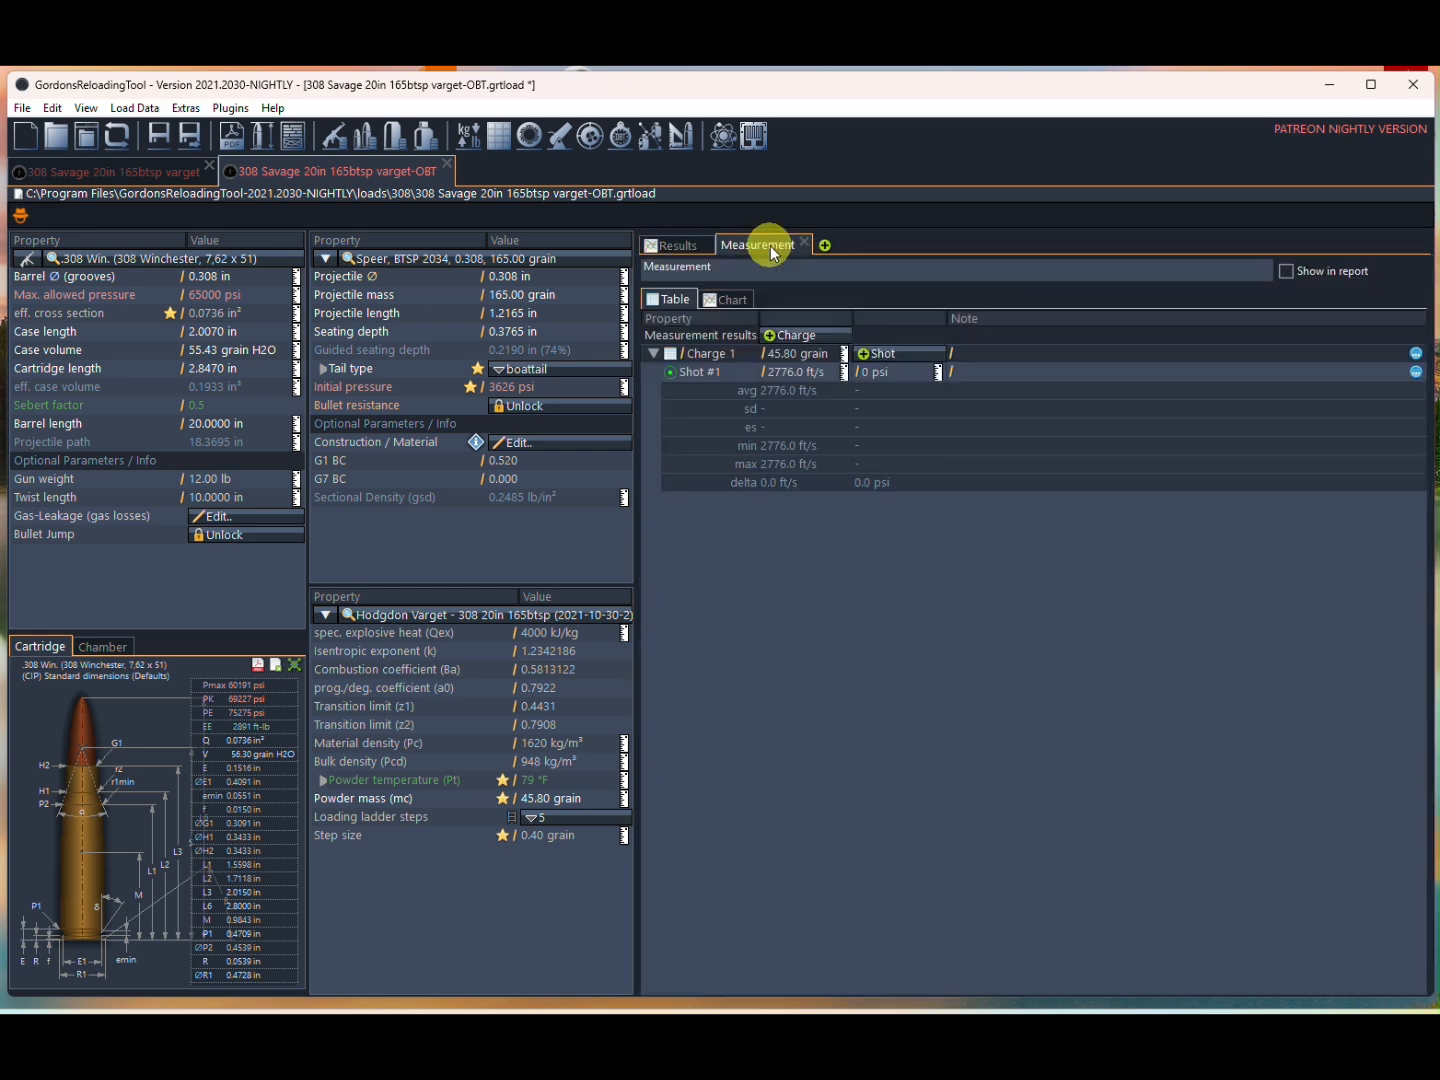
{"action": "left_click", "coordinate": [688, 248]}
{"action": "left_click", "coordinate": [1152, 489]}
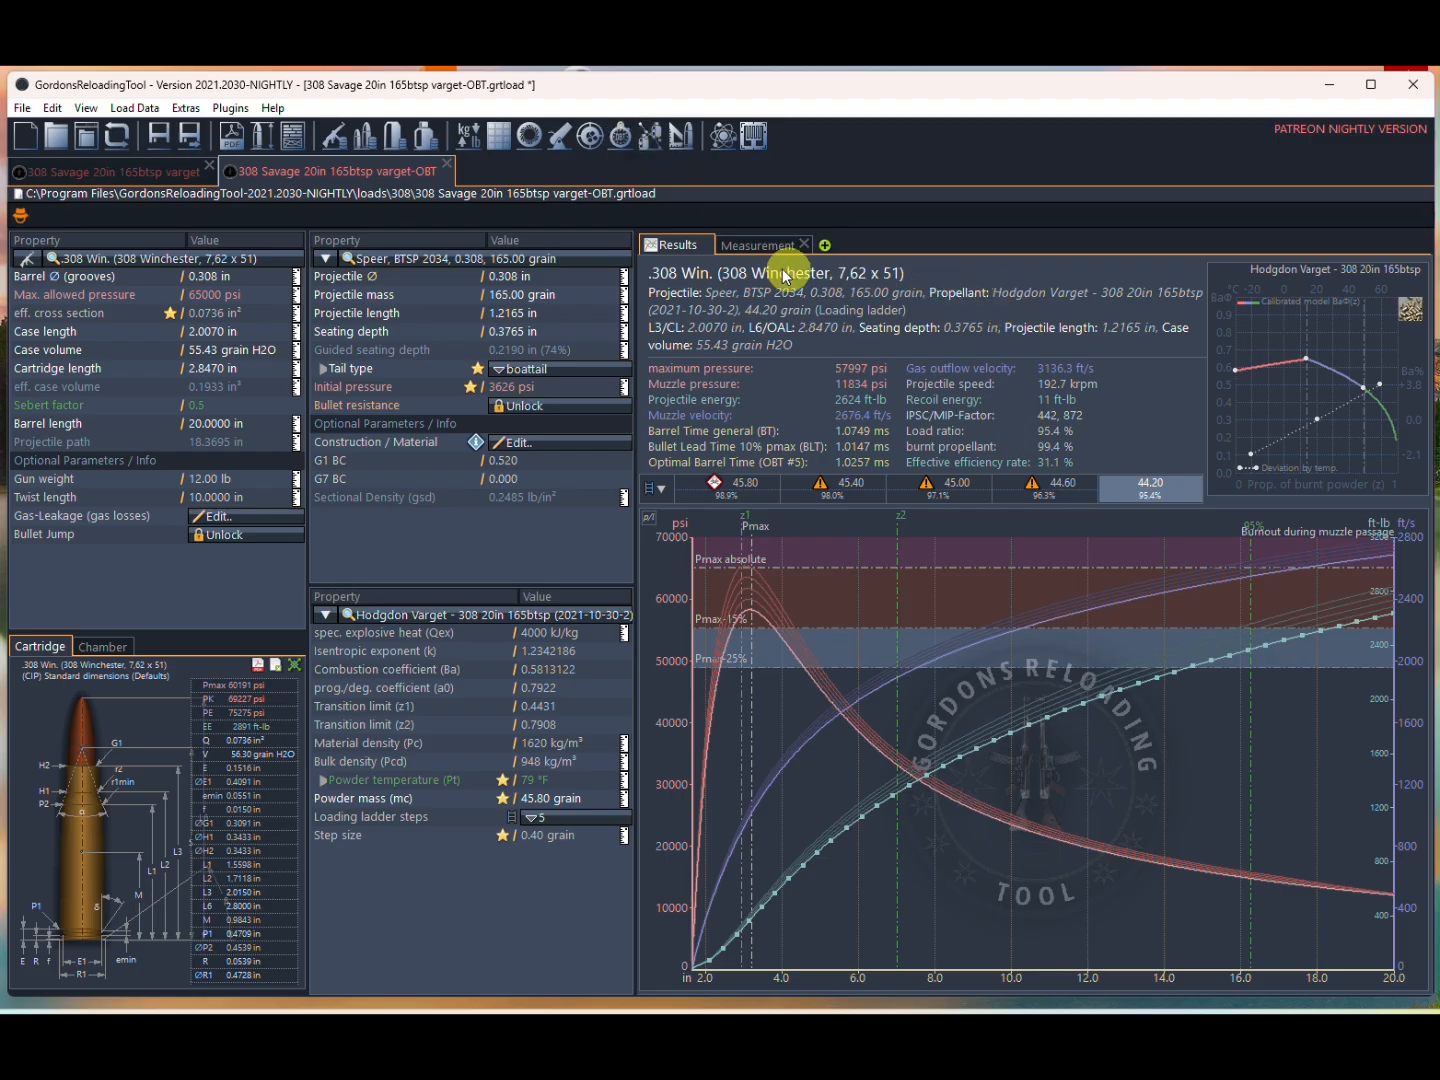
Add a note page and a shot group calculator page to the OBT load.
{"action": "left_click", "coordinate": [824, 246]}
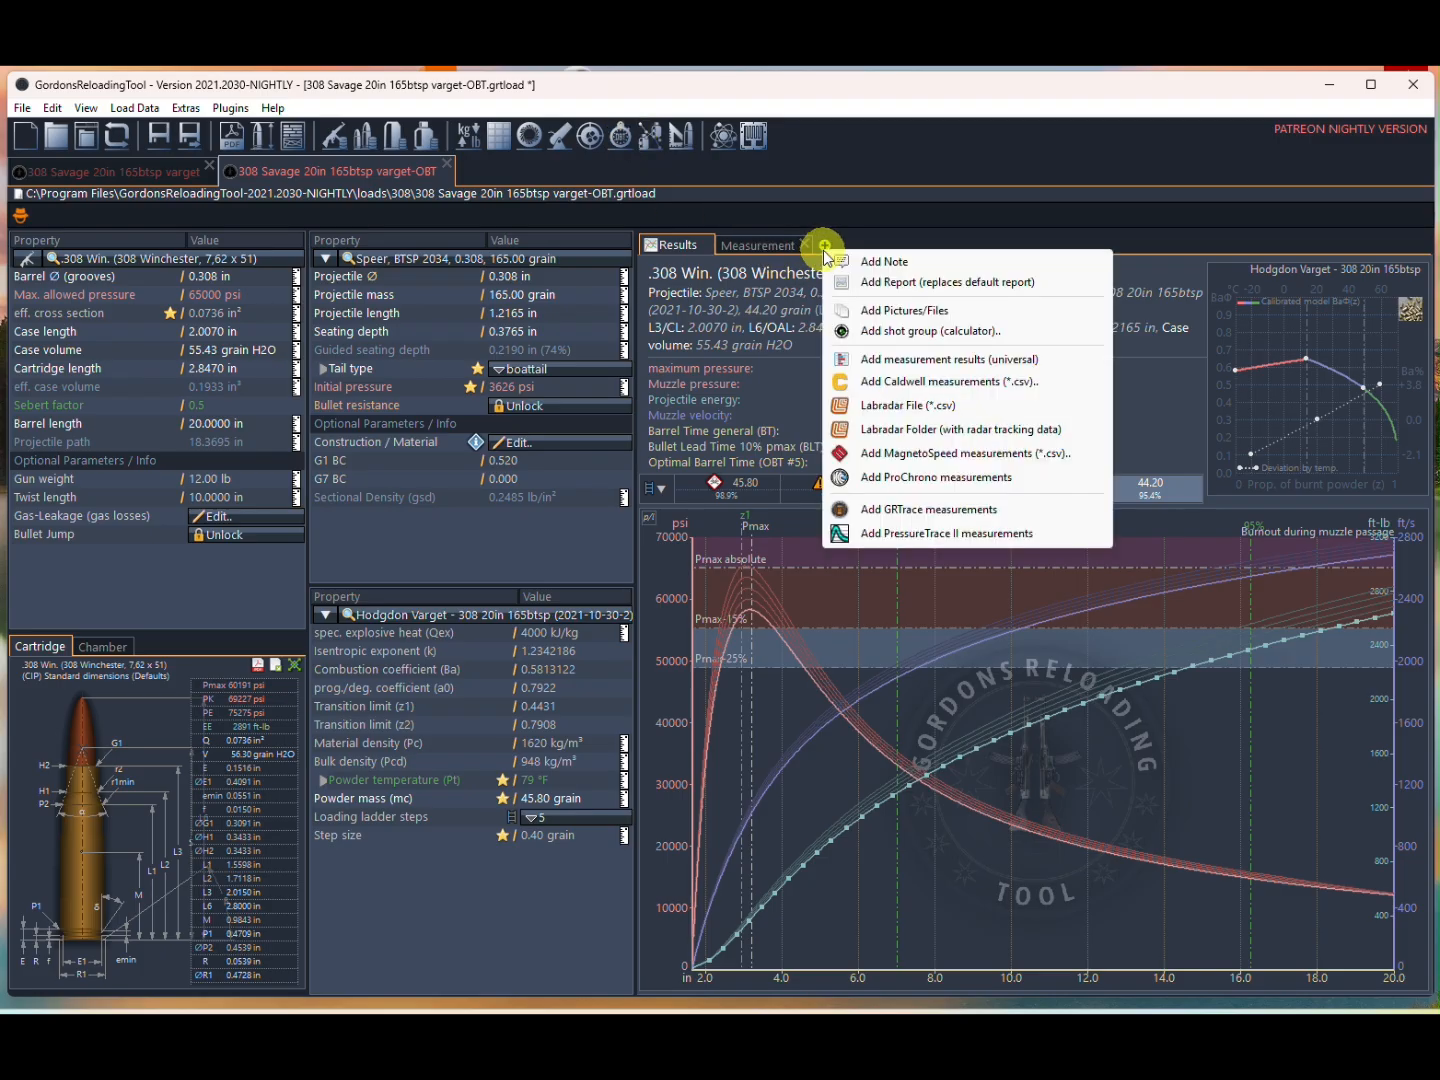
{"action": "left_click", "coordinate": [875, 266]}
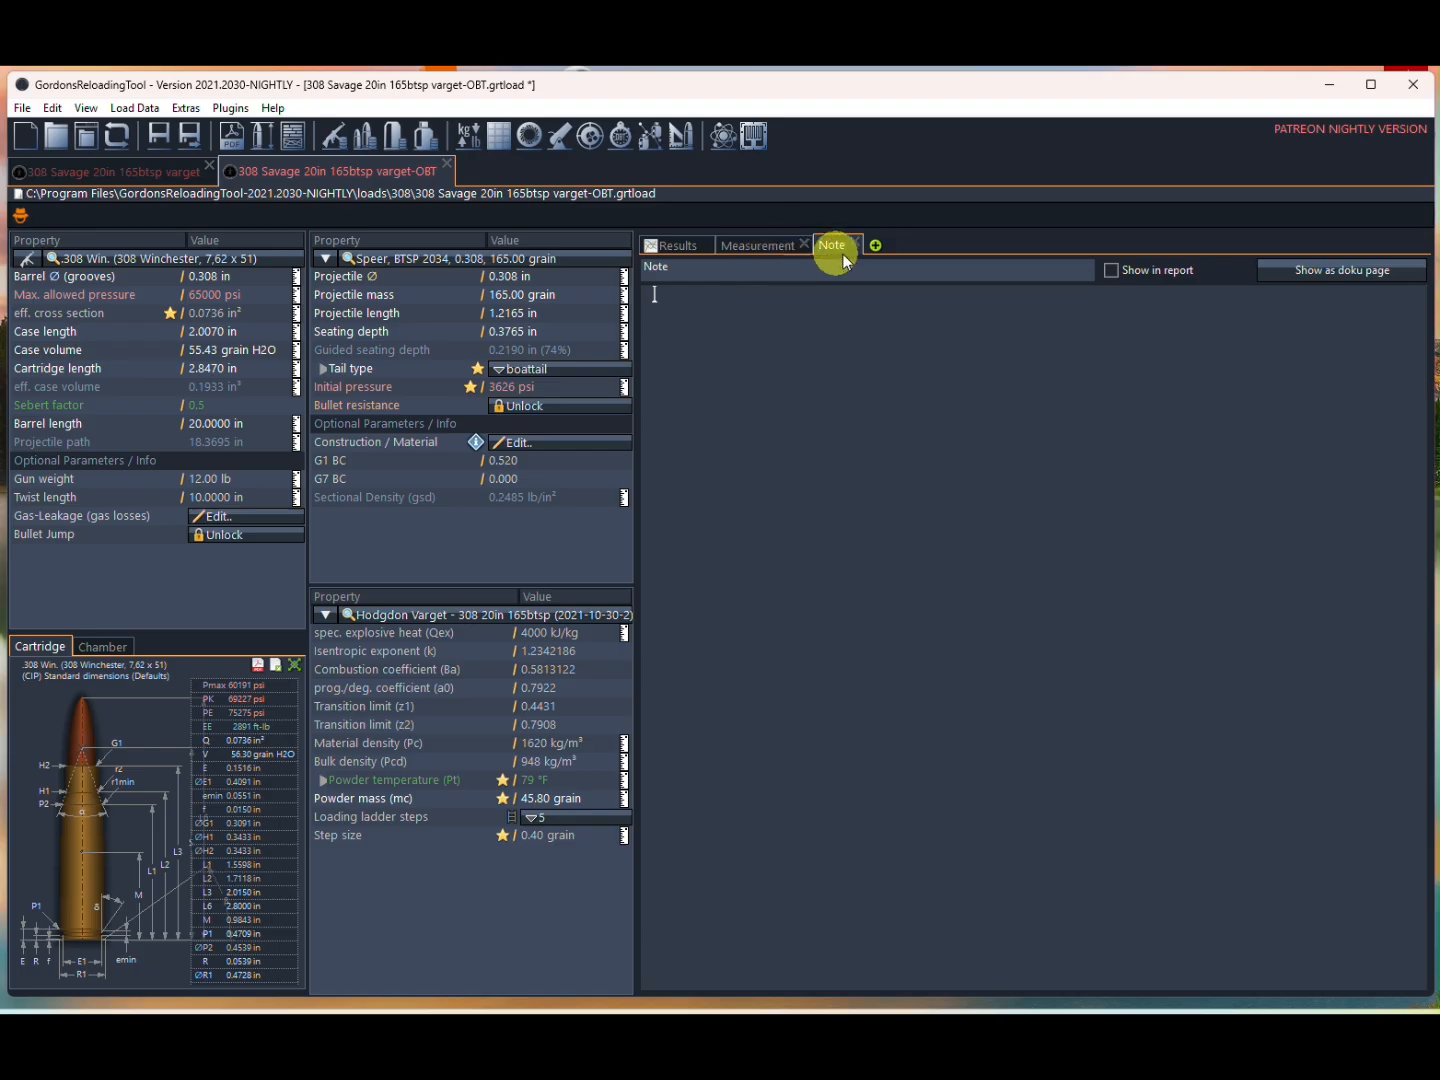
{"action": "left_click", "coordinate": [875, 245]}
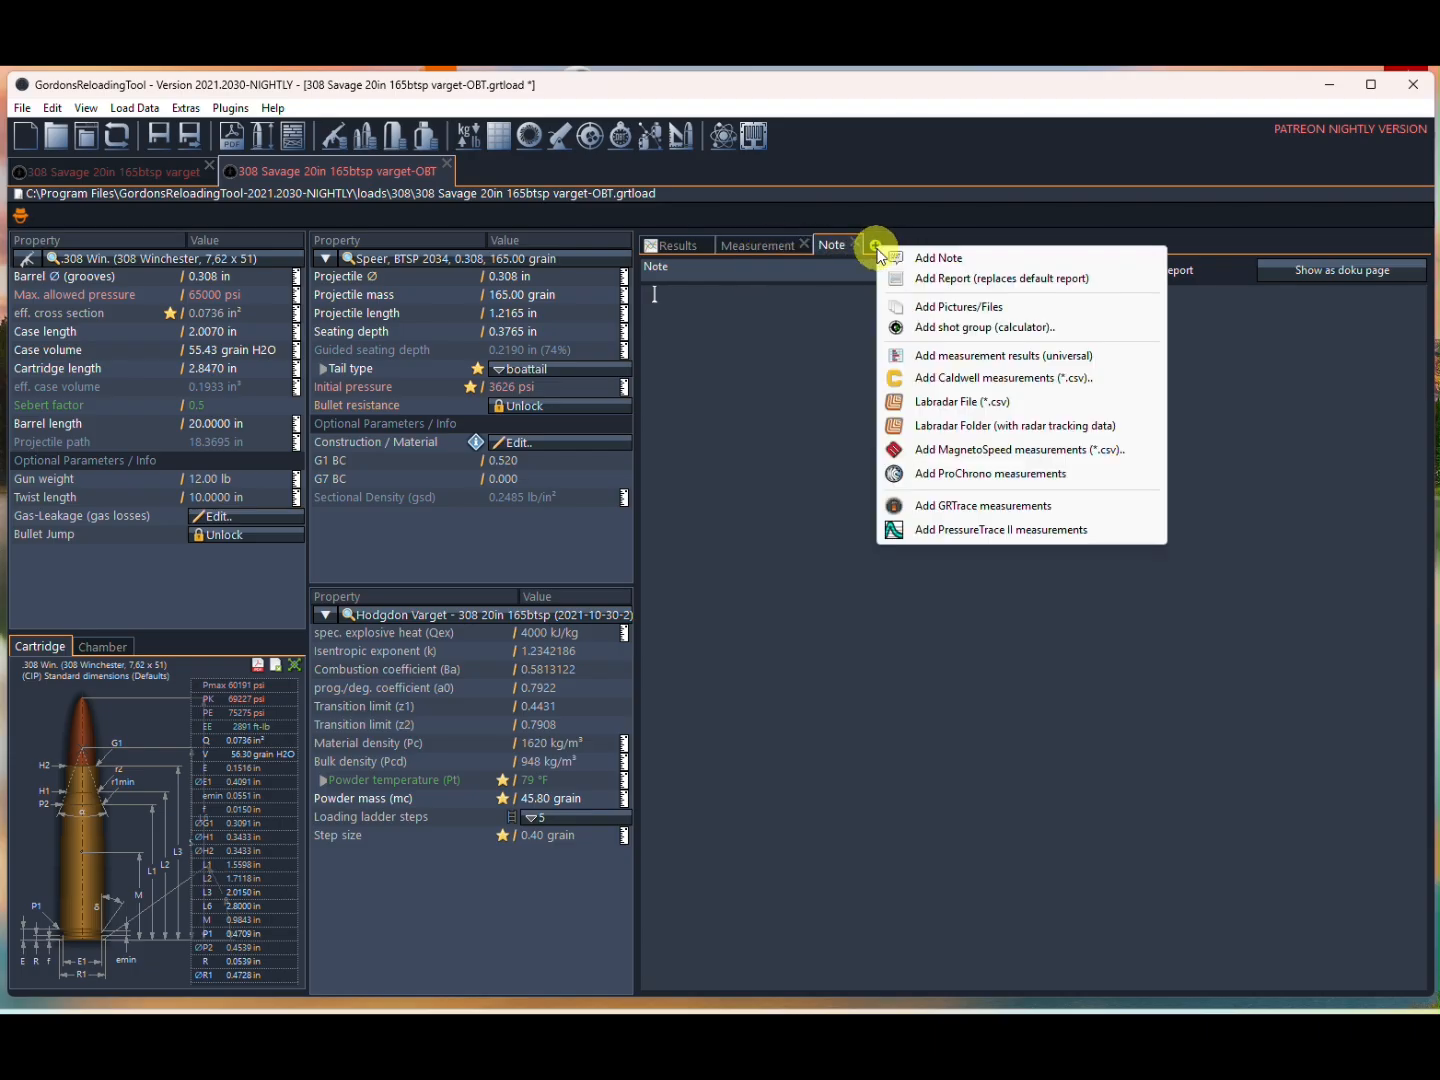
{"action": "left_click", "coordinate": [944, 328]}
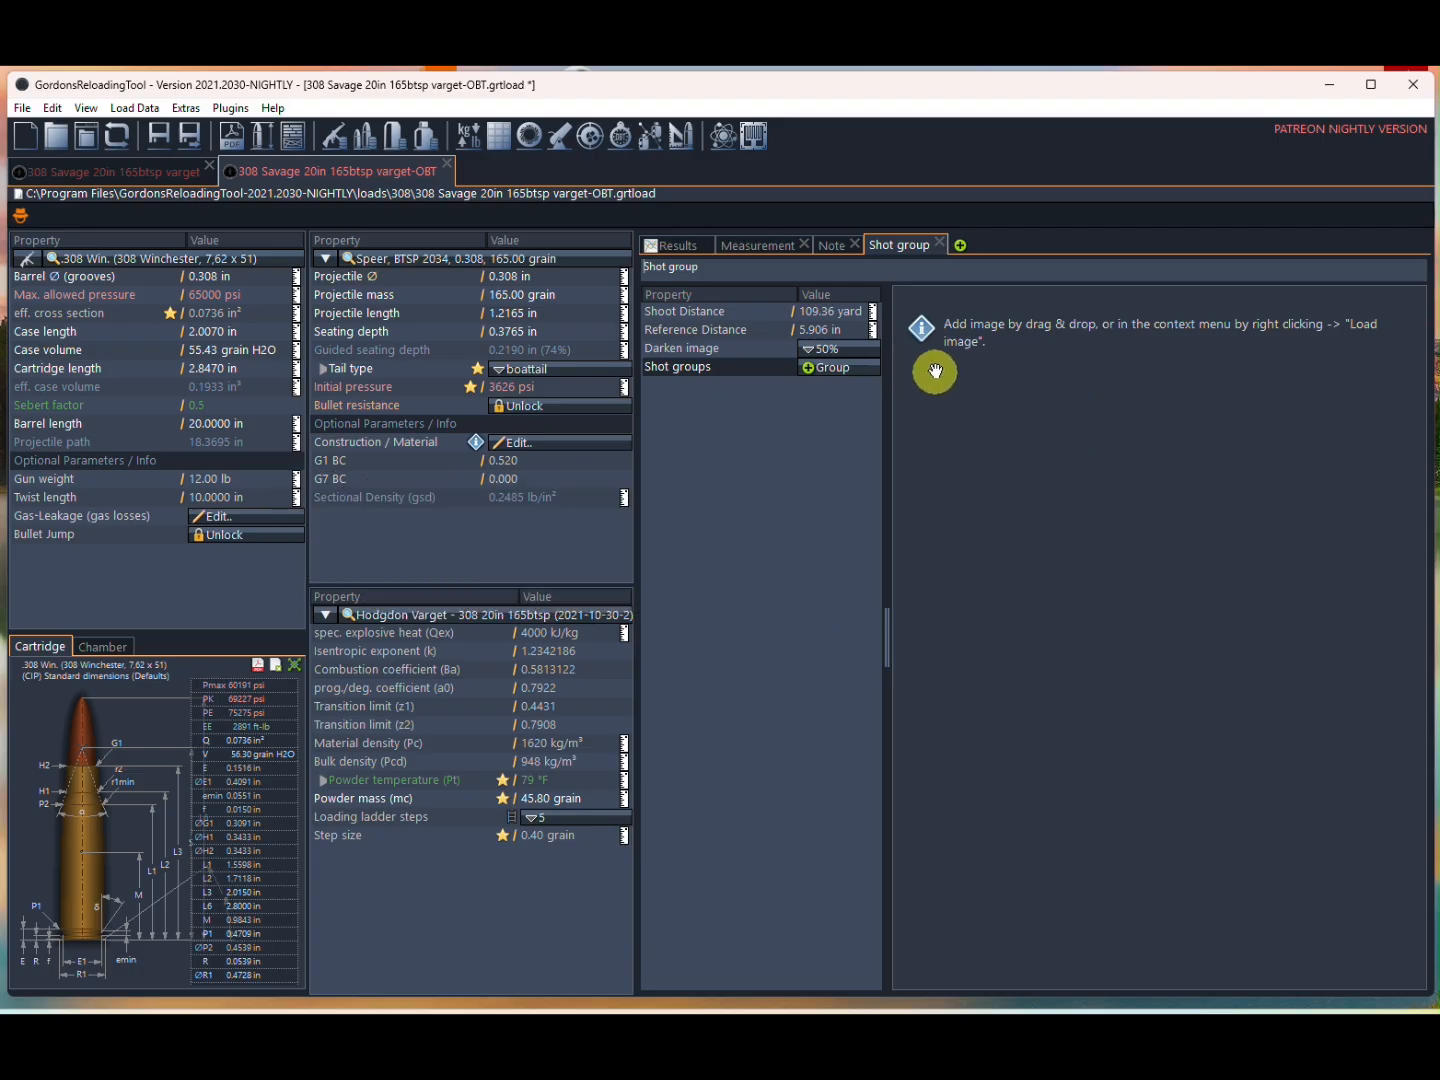
{"action": "left_click", "coordinate": [961, 245]}
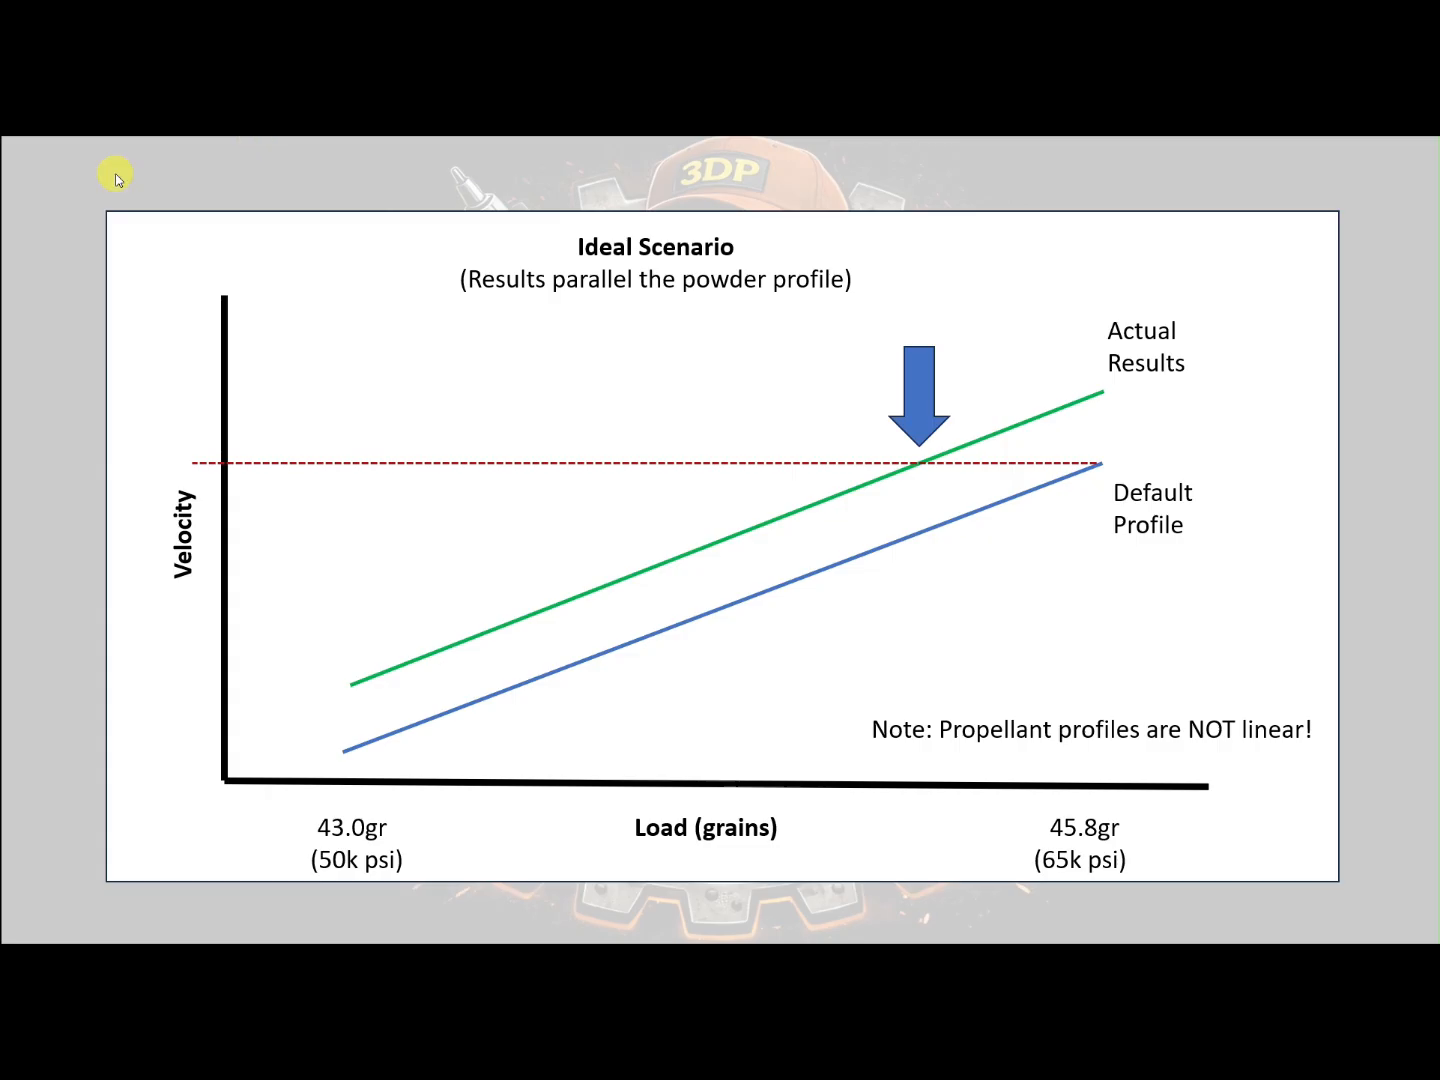